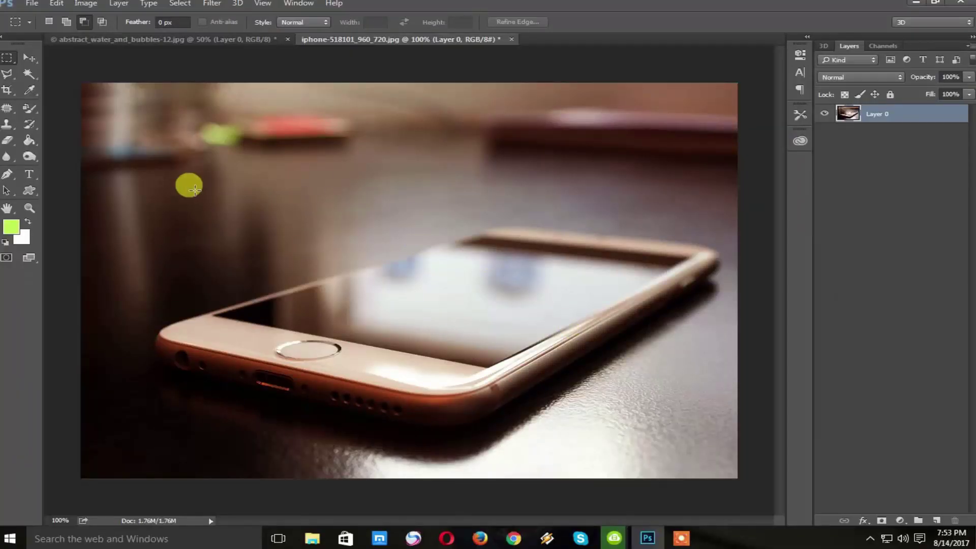
# Fill a rectangular selection over the iPhone screen with white on a new layer
pyautogui.rightClick(10, 59)
pyautogui.click(30, 69)
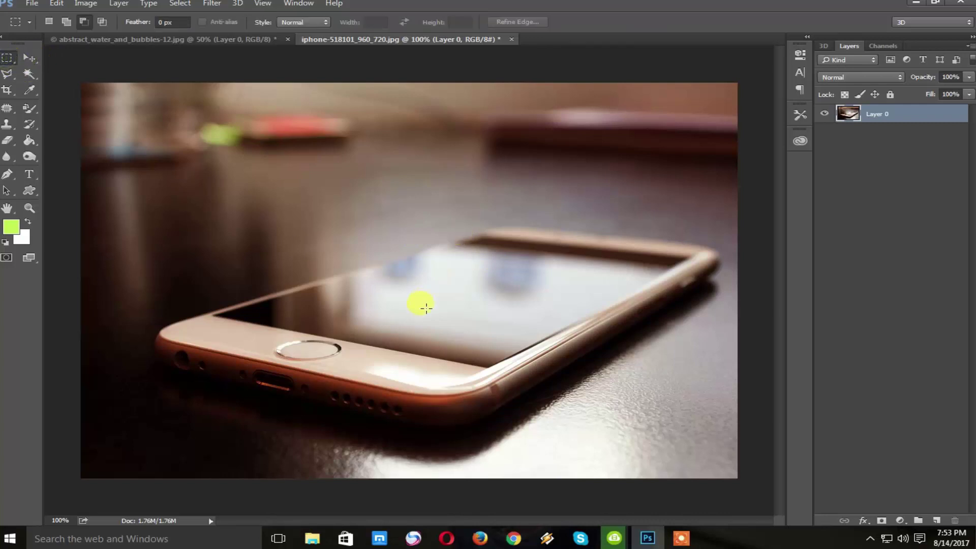
pyautogui.moveTo(286, 226)
pyautogui.mouseDown()
pyautogui.moveTo(576, 375)
pyautogui.moveTo(566, 369)
pyautogui.mouseUp()
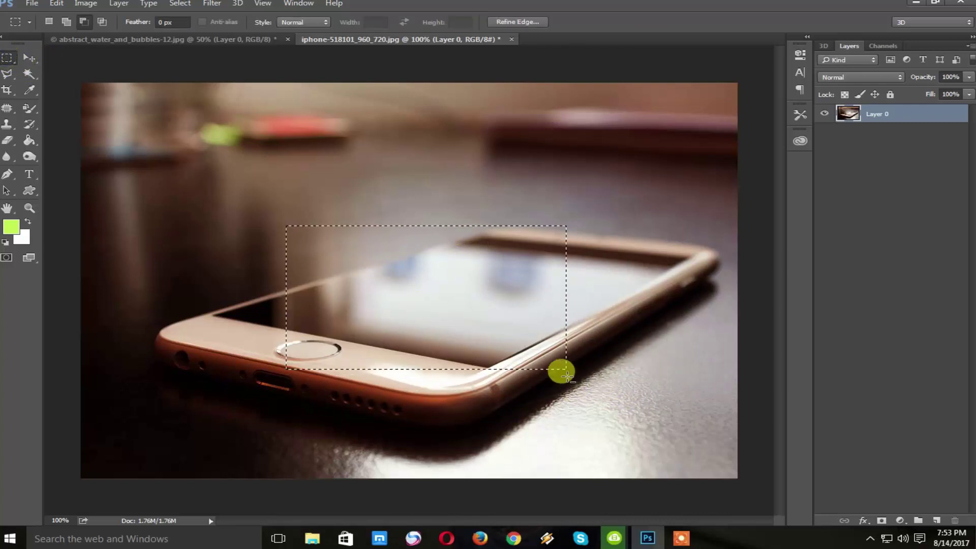
pyautogui.click(937, 521)
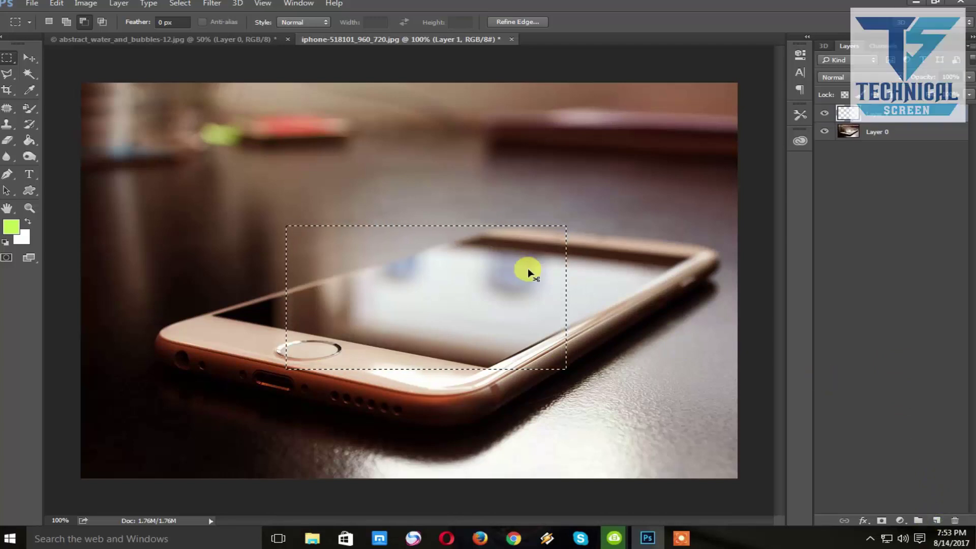
pyautogui.hotkey('ctrl', 'BackSpace')
pyautogui.hotkey('ctrl', 'd')
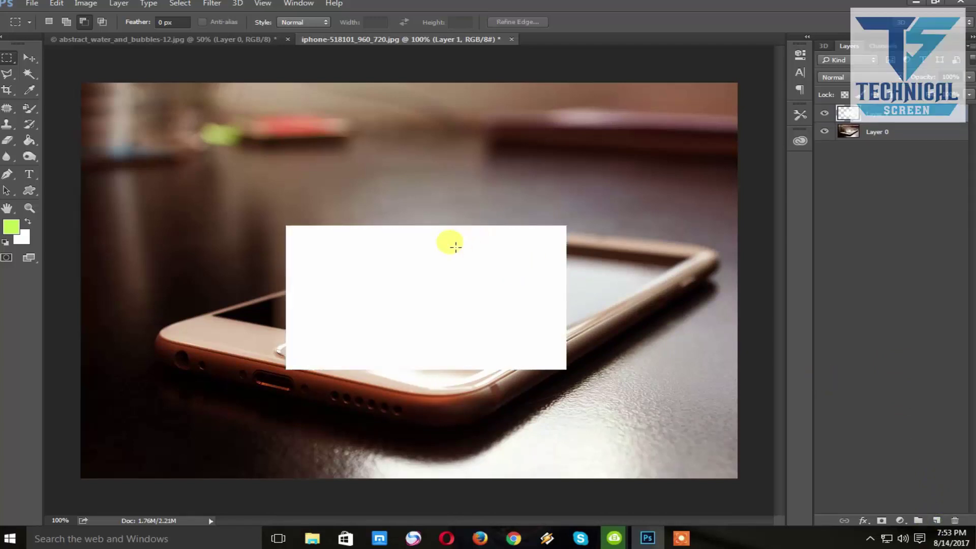
pyautogui.click(29, 58)
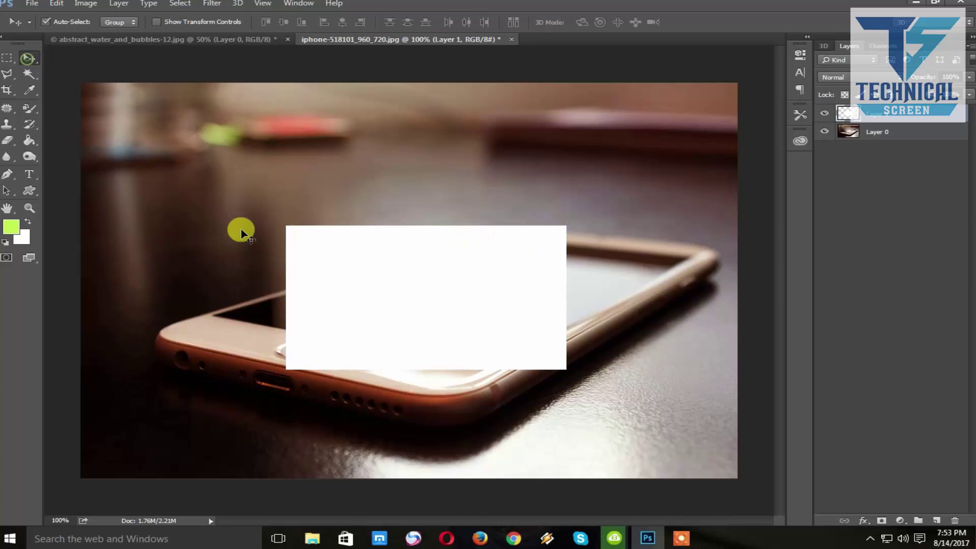
# Skew the white rectangle's four corners roughly onto the phone screen's corners
pyautogui.rightClick(401, 275)
pyautogui.click(371, 261)
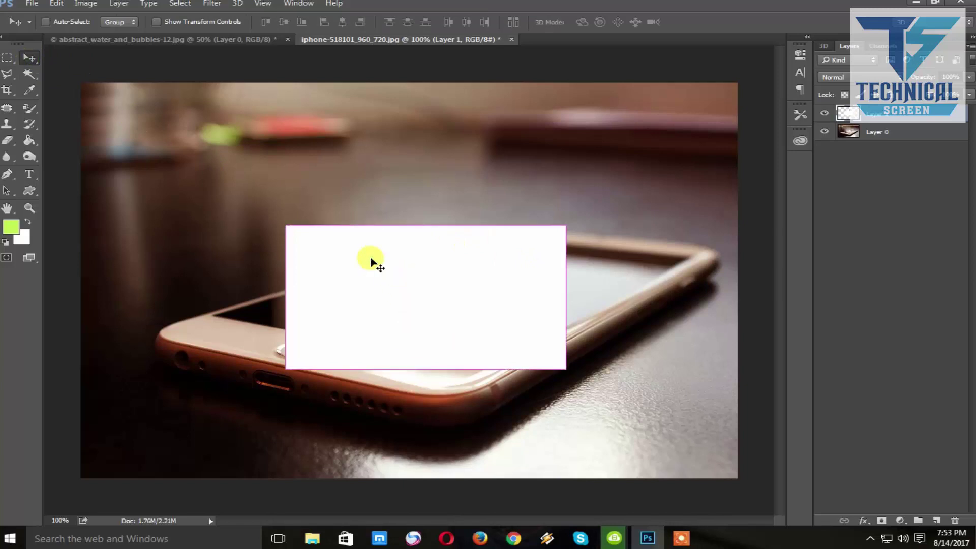
pyautogui.hotkey('ctrl', 't')
pyautogui.rightClick(371, 259)
pyautogui.click(440, 305)
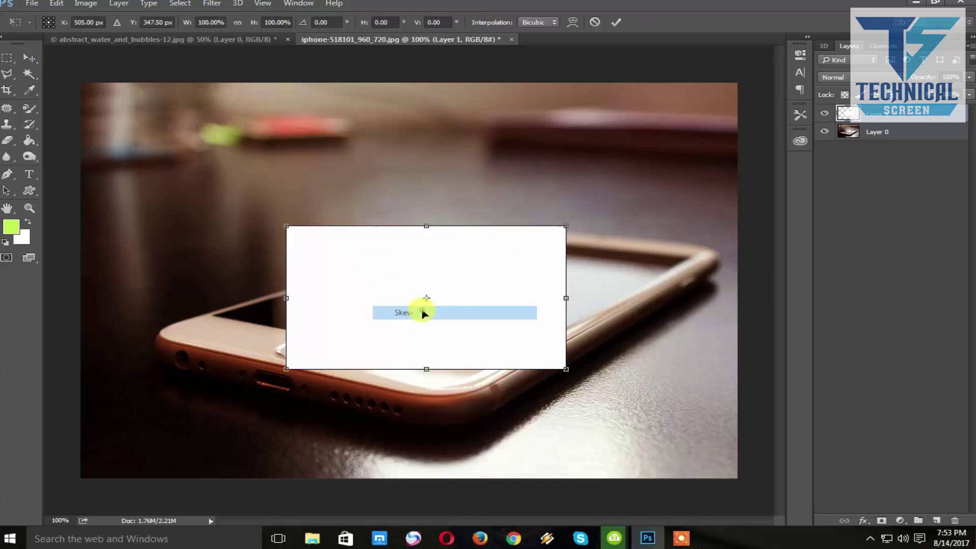
pyautogui.moveTo(288, 227); pyautogui.dragTo(489, 250)
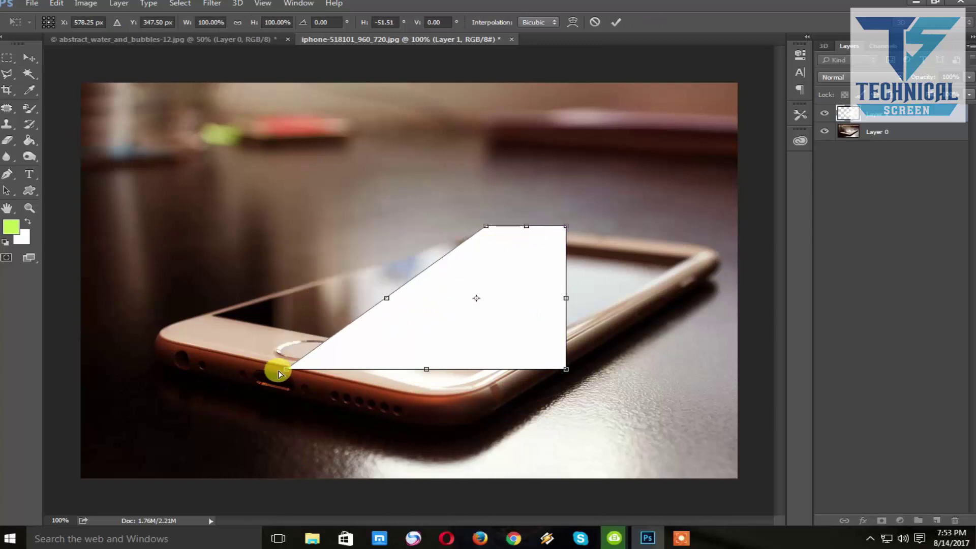
pyautogui.moveTo(286, 369)
pyautogui.mouseDown()
pyautogui.moveTo(231, 372)
pyautogui.moveTo(268, 346)
pyautogui.mouseUp()
pyautogui.moveTo(566, 368); pyautogui.dragTo(486, 363)
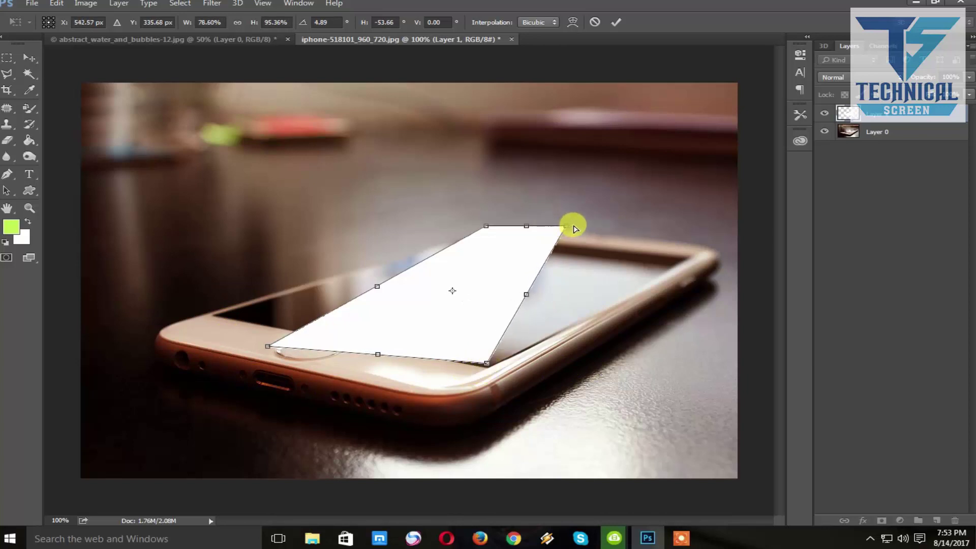
pyautogui.moveTo(574, 229); pyautogui.dragTo(693, 226)
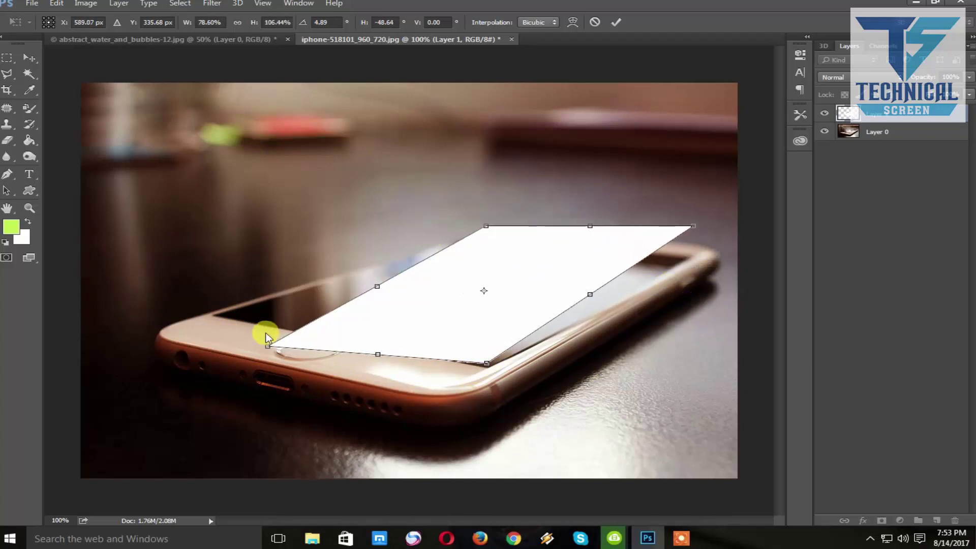
# Fine-tune each corner to fit the screen exactly and commit the transform
pyautogui.moveTo(267, 342)
pyautogui.mouseDown()
pyautogui.moveTo(197, 347)
pyautogui.moveTo(219, 330)
pyautogui.moveTo(225, 301)
pyautogui.mouseUp()
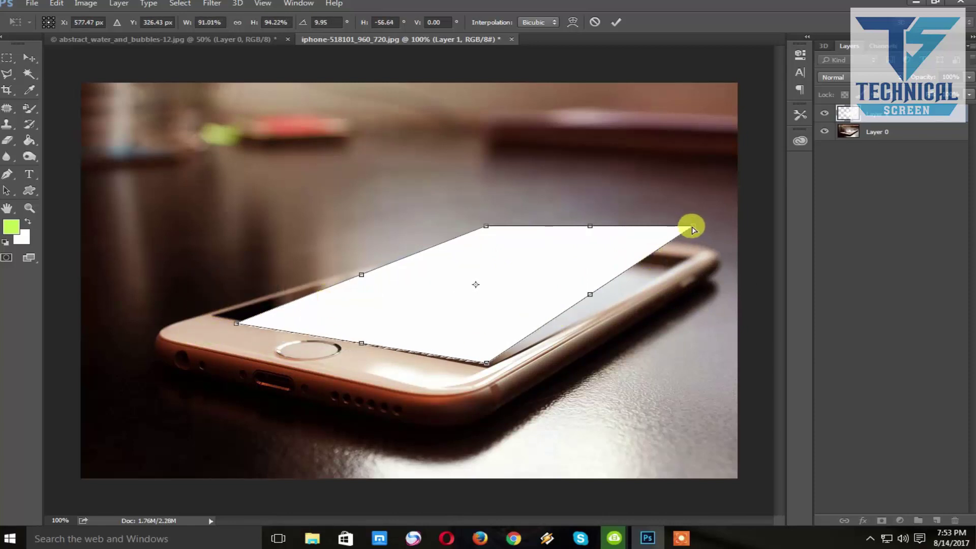
pyautogui.moveTo(694, 230)
pyautogui.mouseDown()
pyautogui.moveTo(682, 282)
pyautogui.moveTo(680, 259)
pyautogui.mouseUp()
pyautogui.moveTo(489, 368)
pyautogui.mouseDown()
pyautogui.moveTo(498, 371)
pyautogui.moveTo(485, 368)
pyautogui.mouseUp()
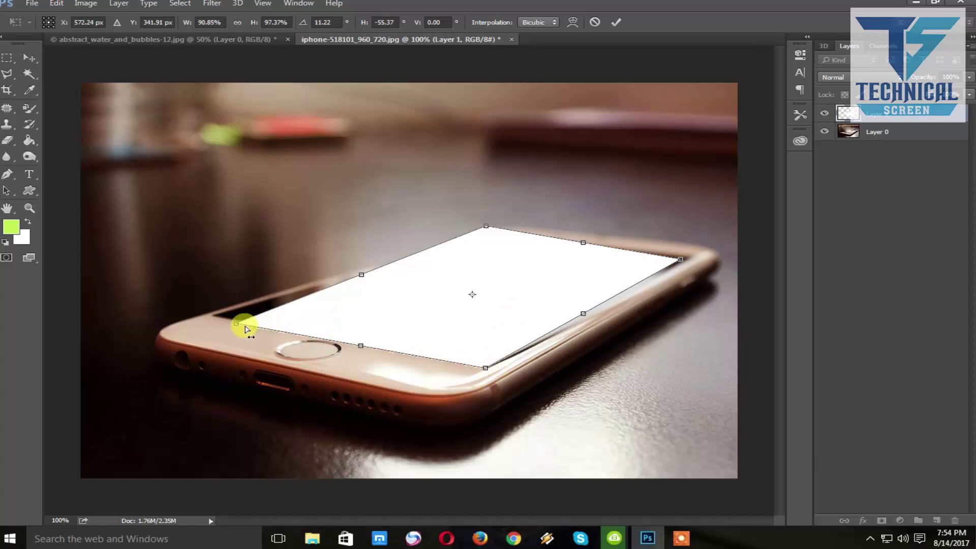
pyautogui.moveTo(235, 323); pyautogui.dragTo(209, 319)
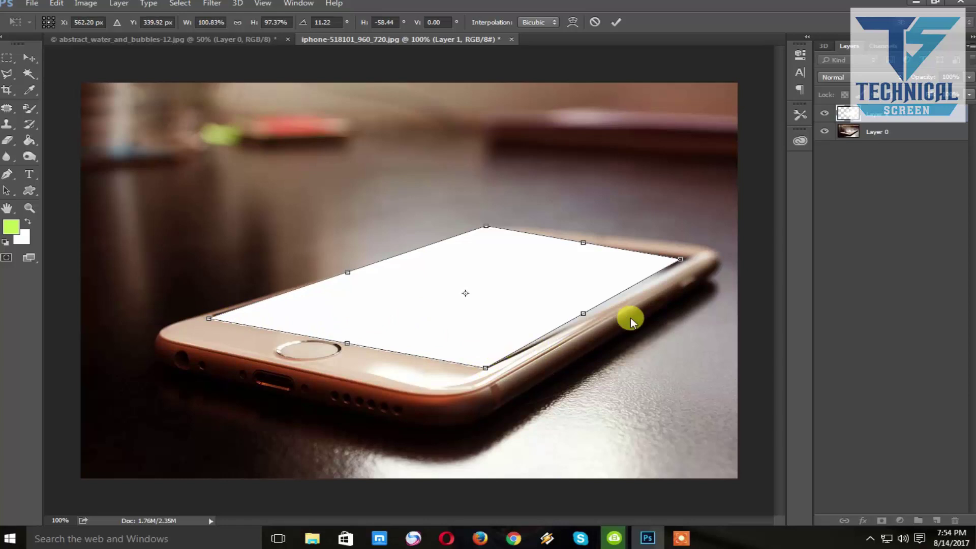
pyautogui.moveTo(486, 227)
pyautogui.mouseDown()
pyautogui.moveTo(498, 229)
pyautogui.moveTo(482, 234)
pyautogui.mouseUp()
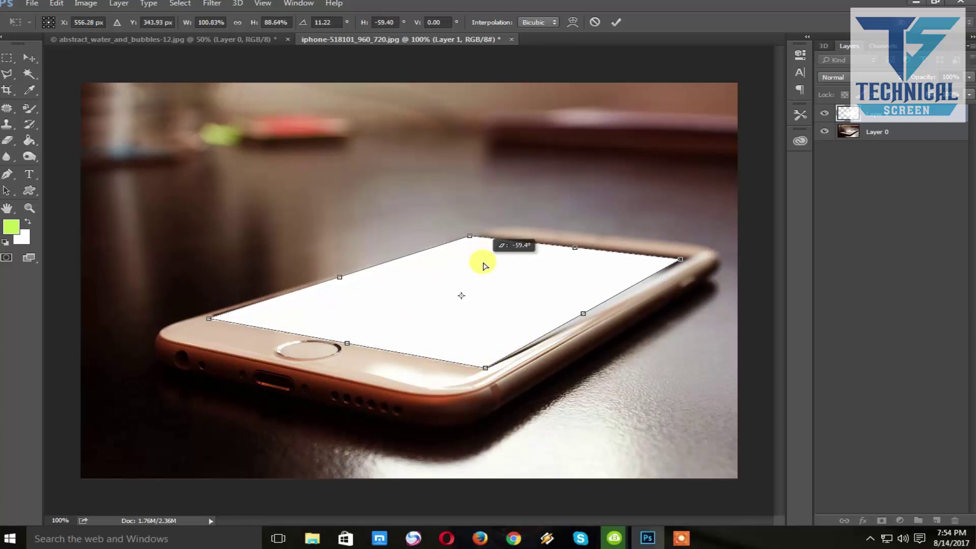
pyautogui.moveTo(682, 262); pyautogui.dragTo(687, 260)
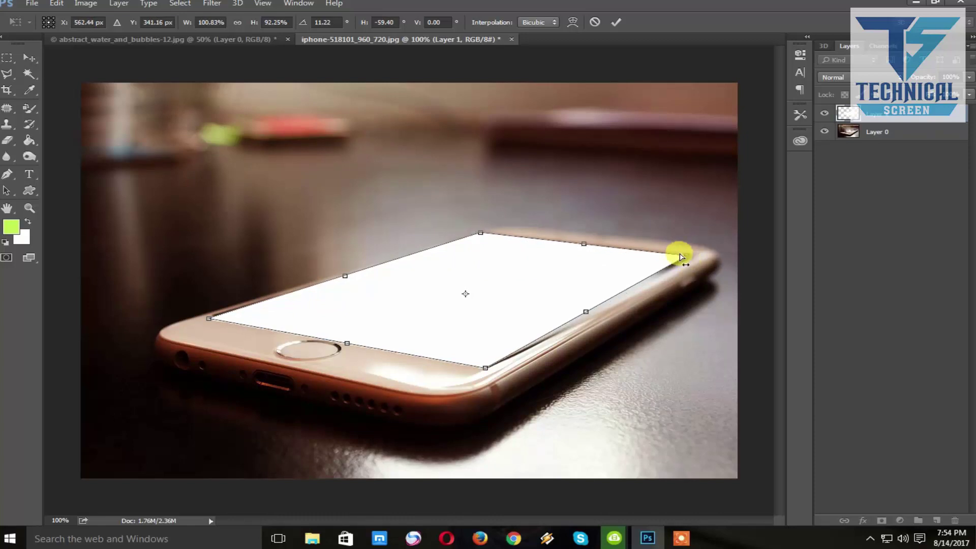
pyautogui.moveTo(208, 319); pyautogui.dragTo(206, 318)
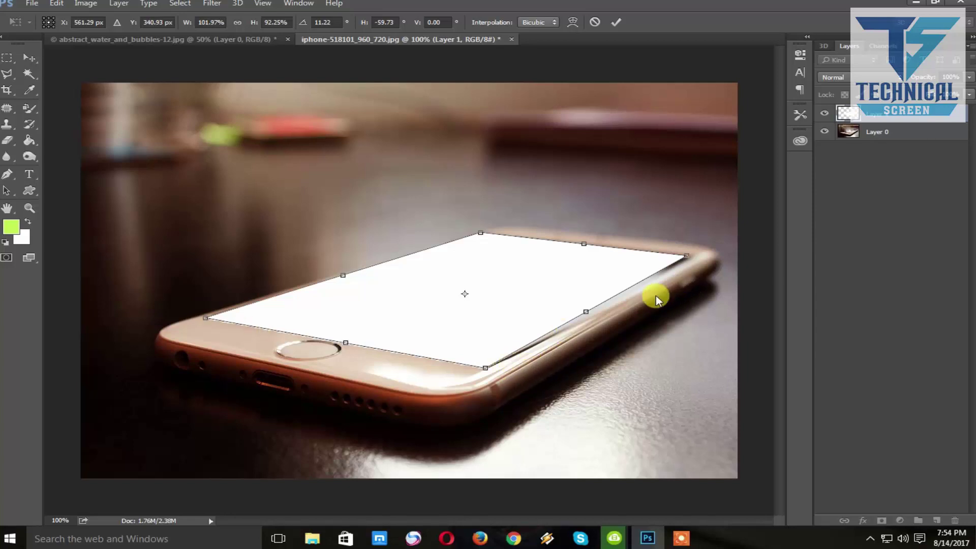
pyautogui.press('Return')
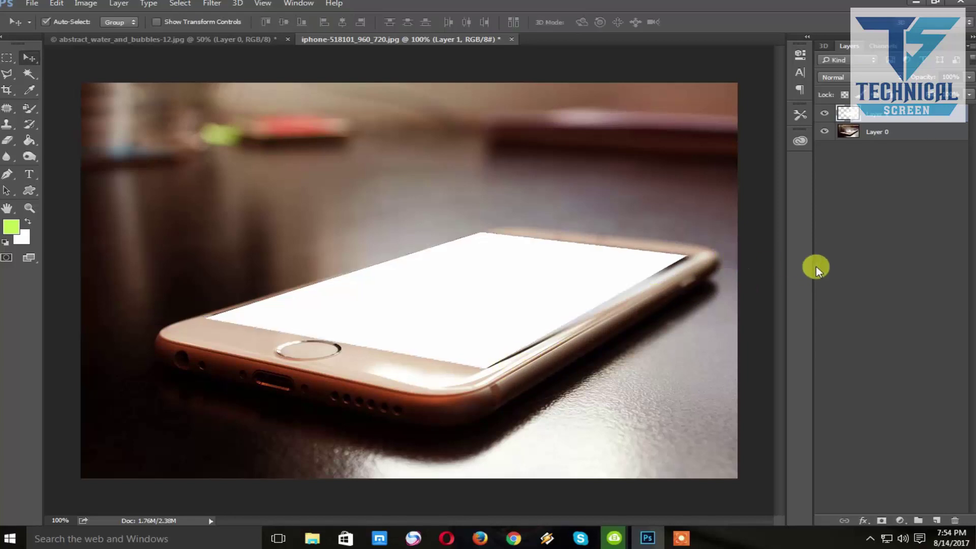
# Give the white screen layer an Inner Shadow: opacity 74%, choke 40%, size 24 px
pyautogui.click(900, 520)
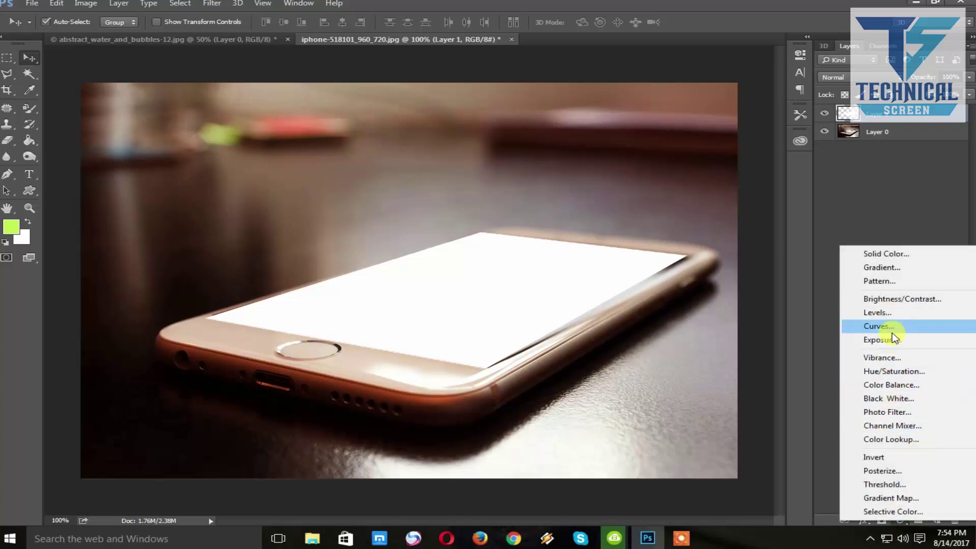
pyautogui.click(837, 198)
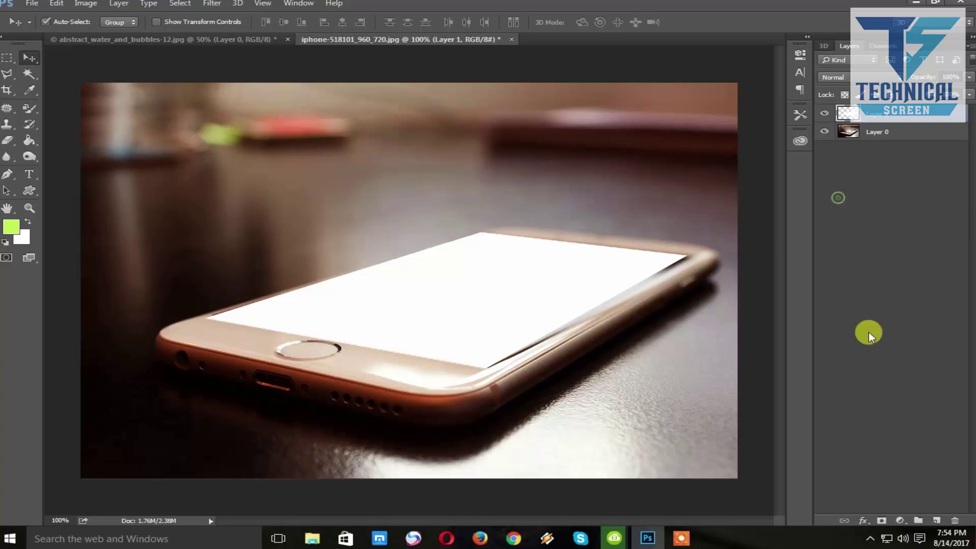
pyautogui.click(870, 522)
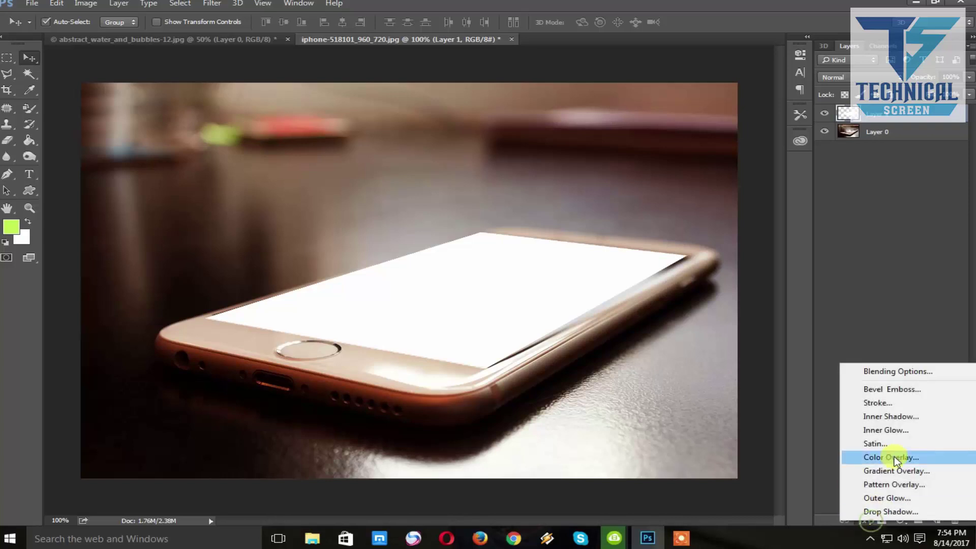
pyautogui.click(894, 416)
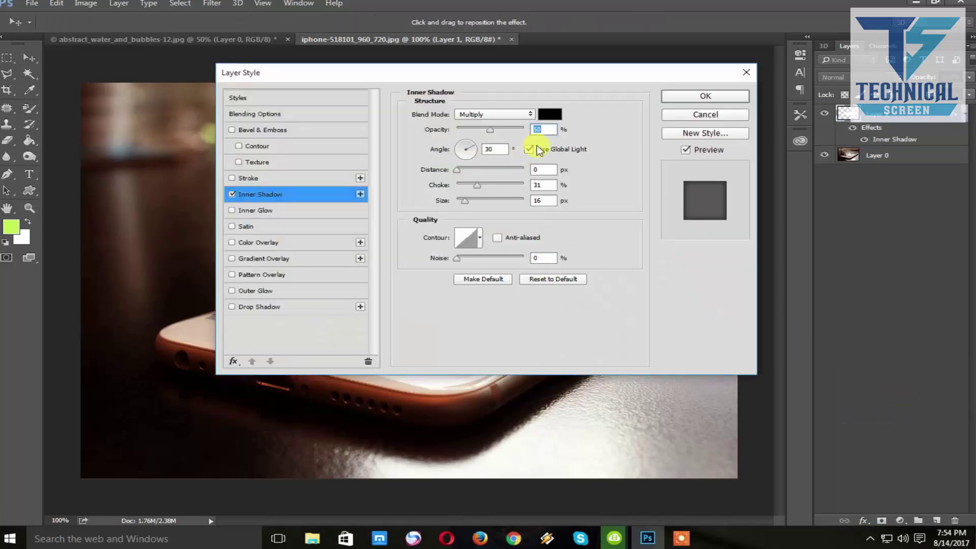
pyautogui.moveTo(529, 75); pyautogui.dragTo(719, 189)
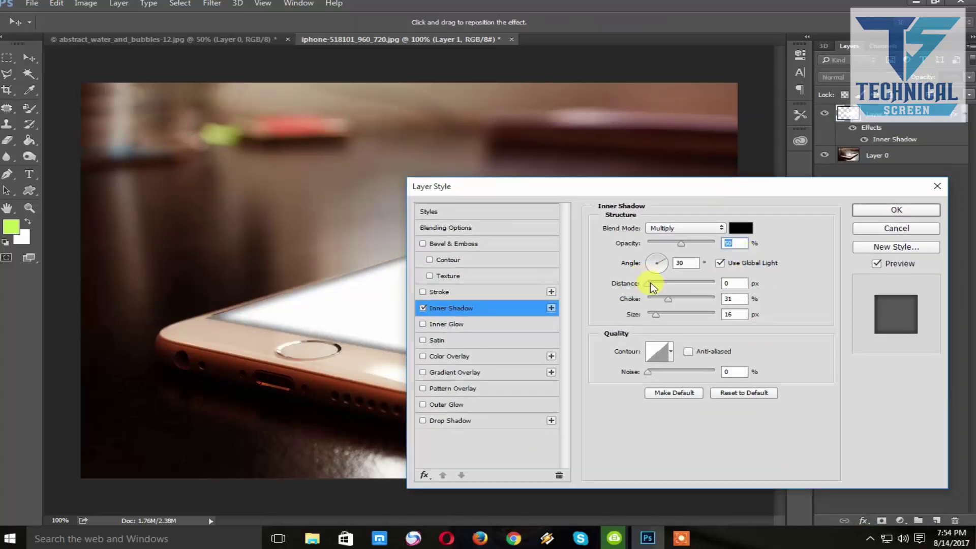
pyautogui.moveTo(670, 303); pyautogui.dragTo(674, 301)
pyautogui.moveTo(681, 243); pyautogui.dragTo(698, 248)
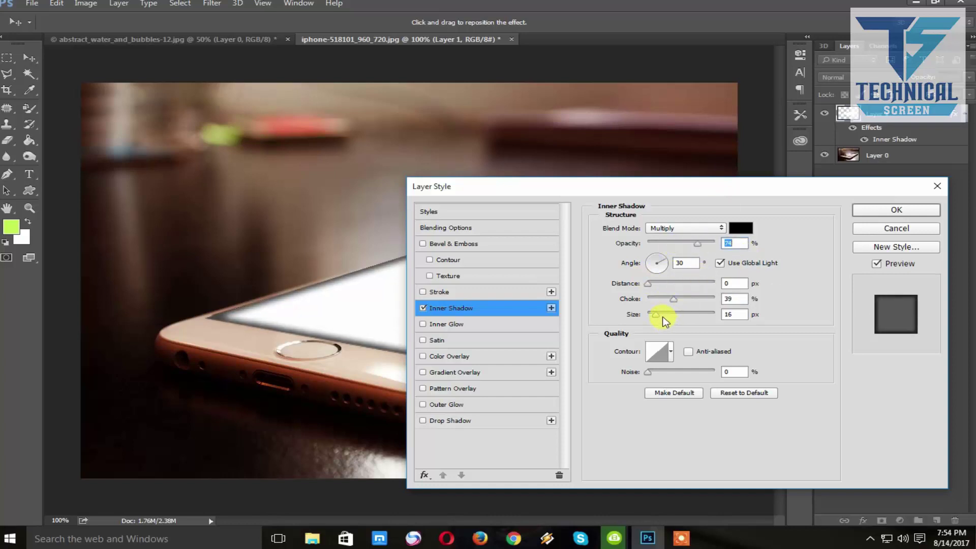
pyautogui.moveTo(662, 317); pyautogui.dragTo(658, 316)
pyautogui.click(675, 300)
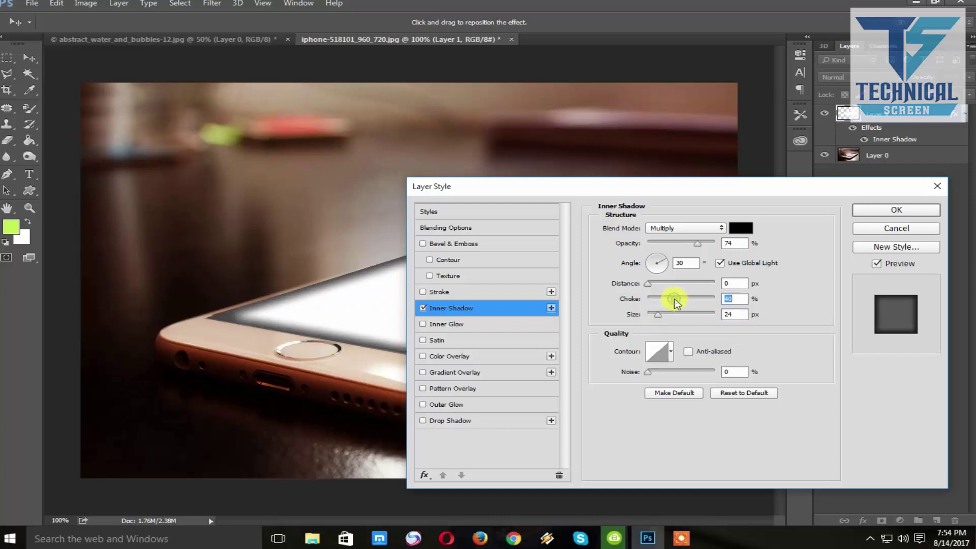
pyautogui.moveTo(734, 186); pyautogui.dragTo(754, 184)
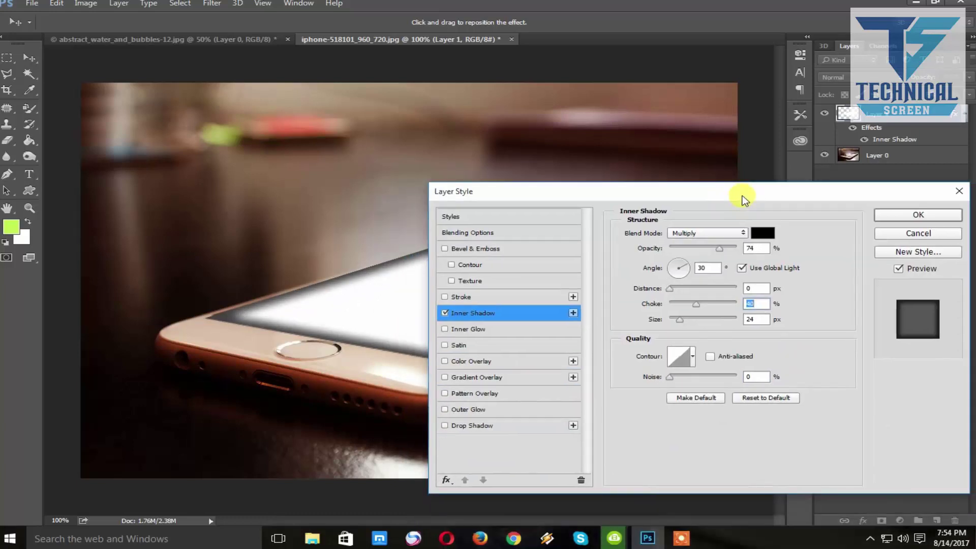
pyautogui.click(881, 209)
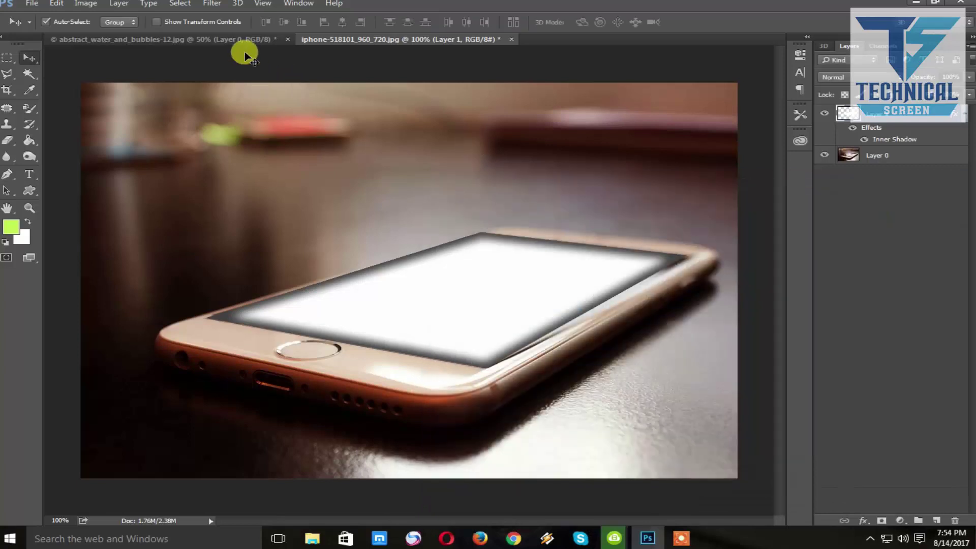
# In the water wave image, Magic Wand the white background, excluding the spray droplets
pyautogui.click(229, 39)
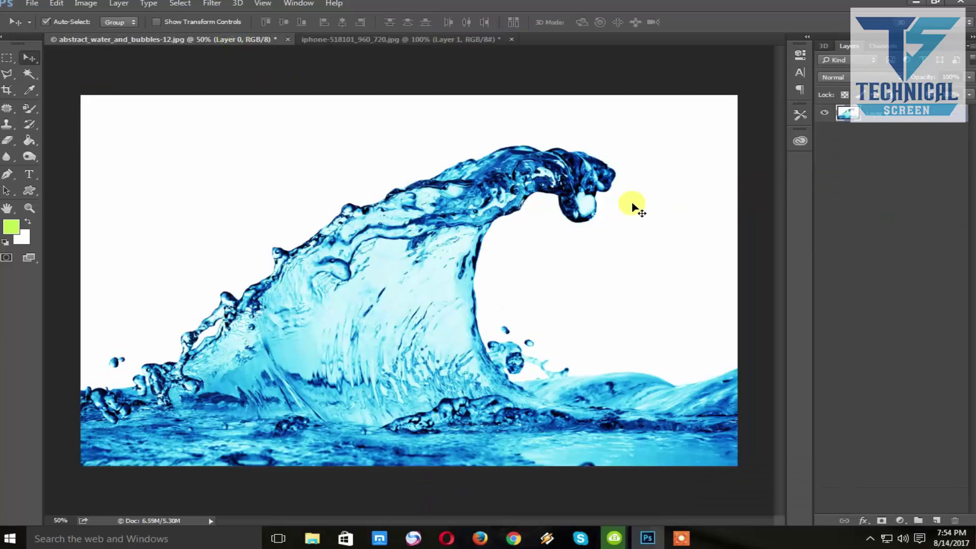
pyautogui.rightClick(32, 74)
pyautogui.click(76, 85)
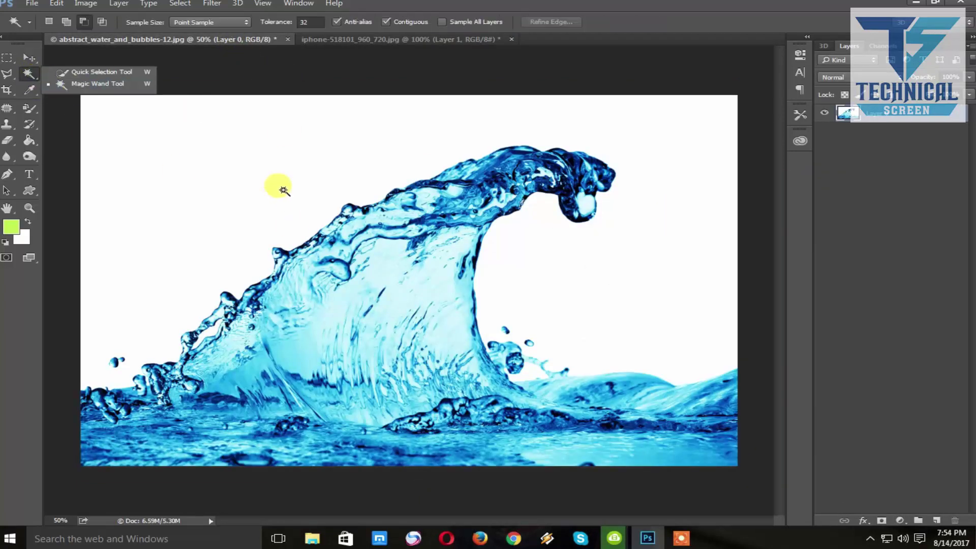
pyautogui.click(612, 270)
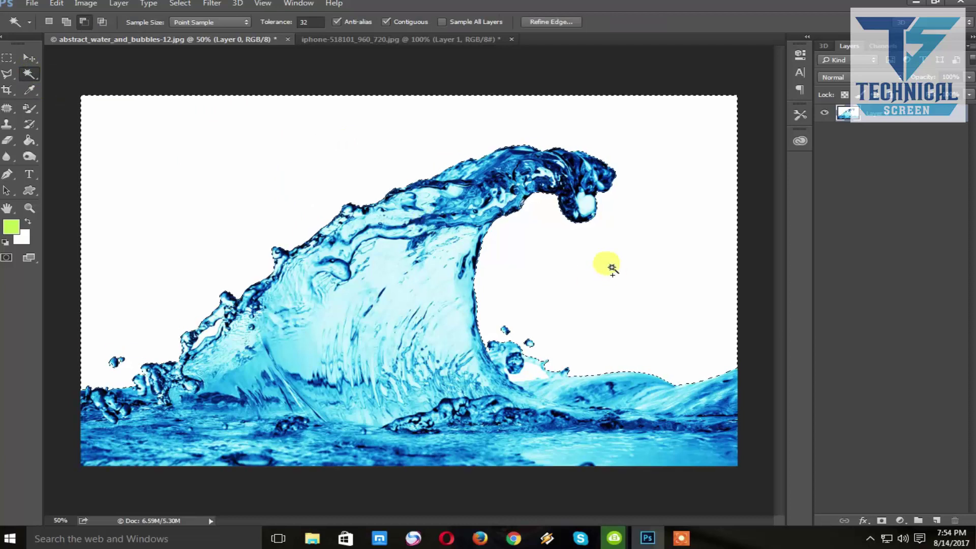
pyautogui.press('alt')
pyautogui.keyDown('alt'); pyautogui.click(533, 379); pyautogui.keyUp('alt')
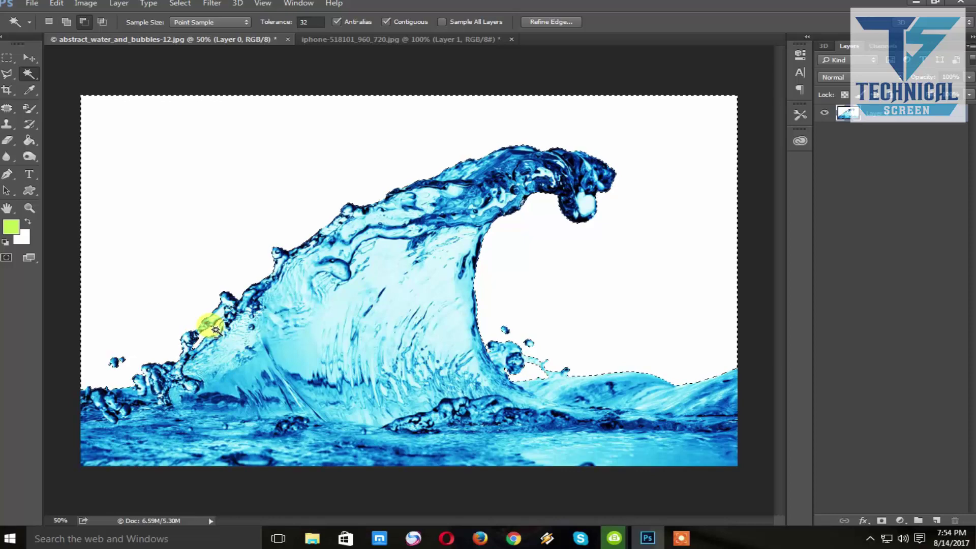
# Invert the selection to the wave and feather its edges
pyautogui.press('l')
pyautogui.rightClick(220, 170)
pyautogui.click(243, 193)
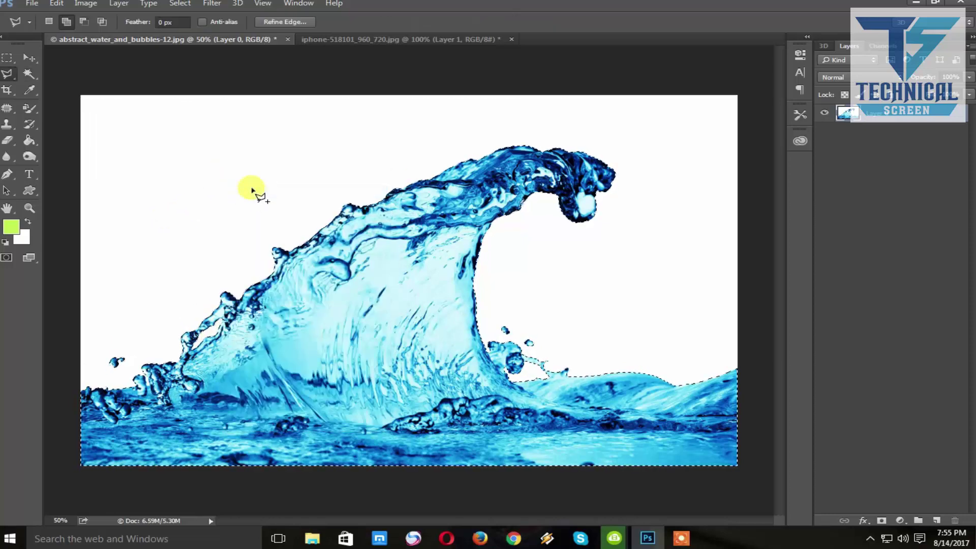
pyautogui.rightClick(249, 184)
pyautogui.click(299, 223)
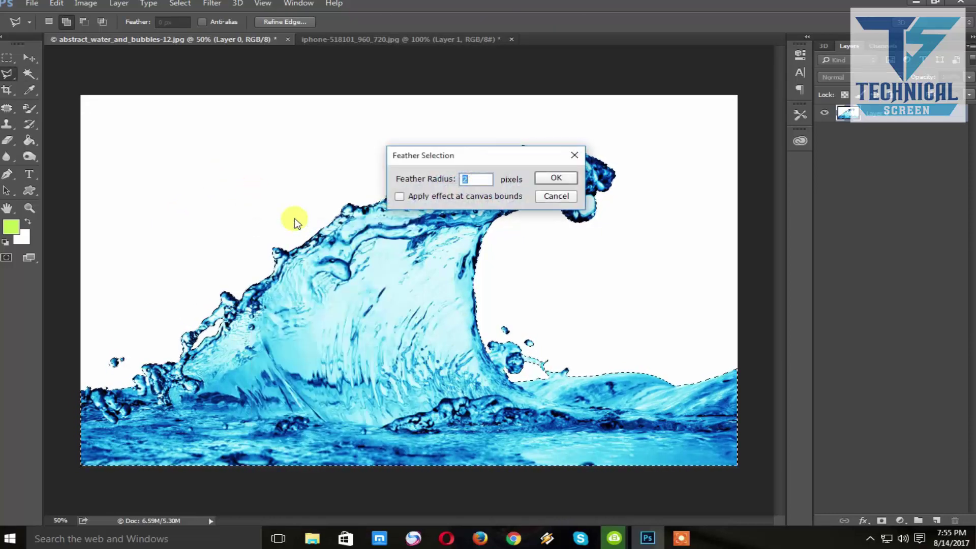
pyautogui.press('Return')
# Copy the wave onto its own layer and drag it into the iPhone photo
pyautogui.hotkey('ctrl', 'j')
pyautogui.press('v')
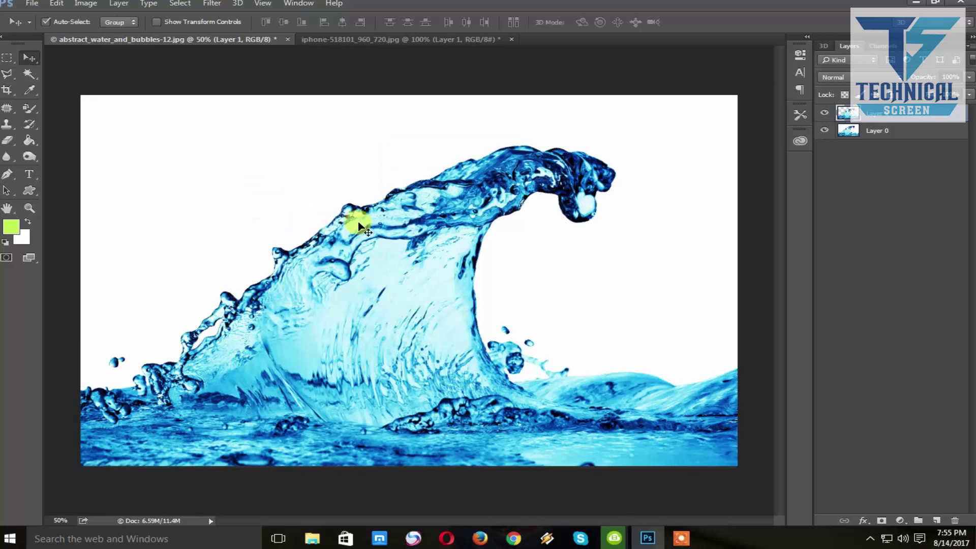
pyautogui.moveTo(371, 275)
pyautogui.mouseDown()
pyautogui.moveTo(454, 39)
pyautogui.moveTo(474, 245)
pyautogui.mouseUp()
# Scale the wave to about 32% and centre it over the phone's screen
pyautogui.hotkey('ctrl', 't')
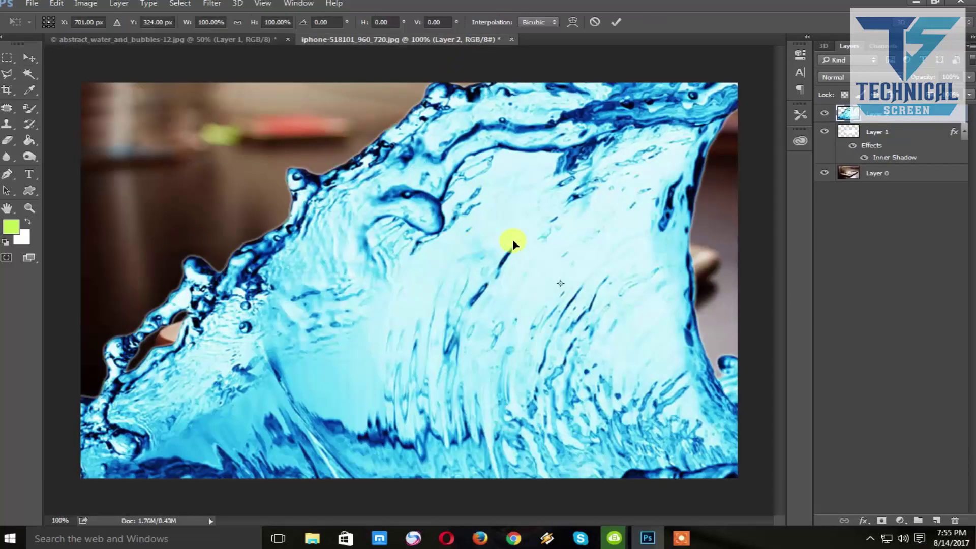
pyautogui.hotkey('ctrl', '-')
pyautogui.hotkey('ctrl', '-')
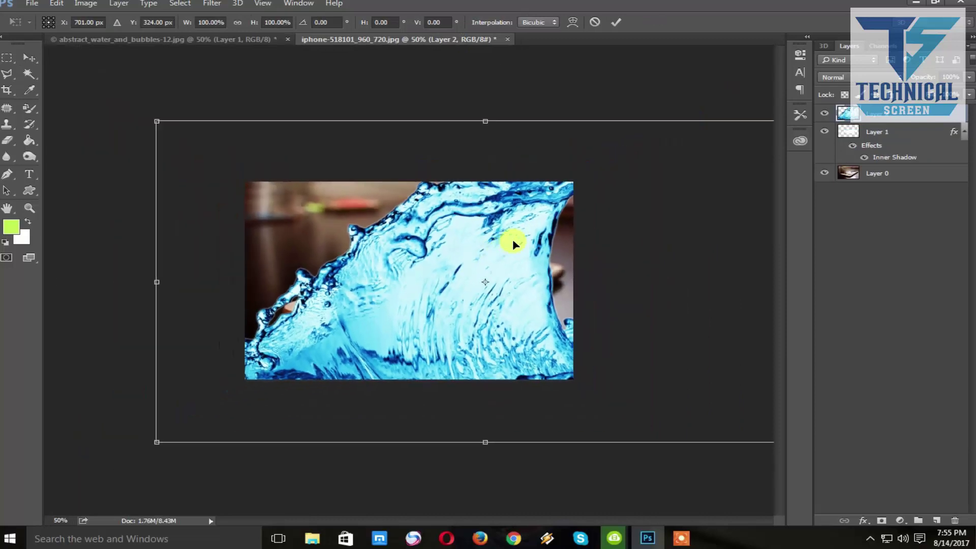
pyautogui.hotkey('ctrl', '-')
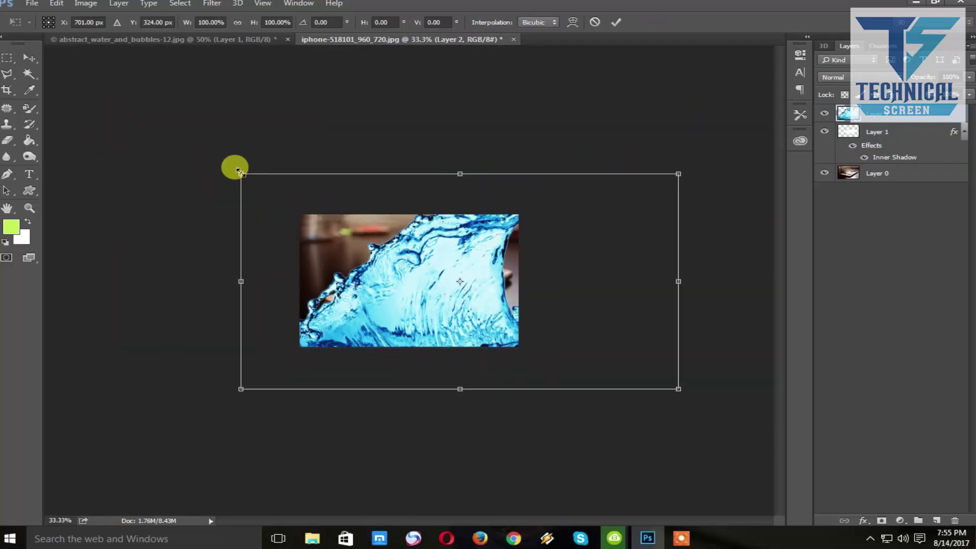
pyautogui.moveTo(241, 174); pyautogui.dragTo(384, 251)
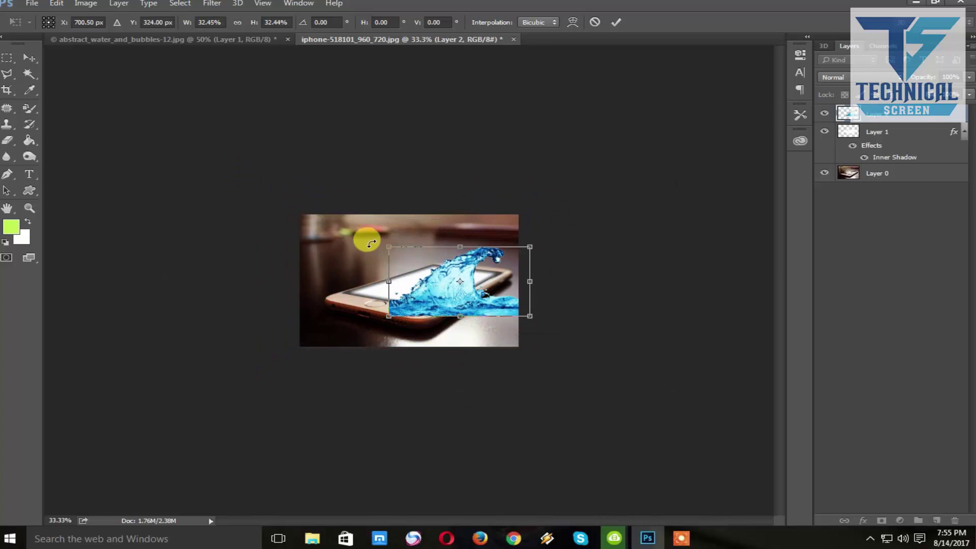
pyautogui.hotkey('ctrl', '0')
pyautogui.moveTo(595, 321)
pyautogui.mouseDown()
pyautogui.moveTo(493, 311)
pyautogui.moveTo(495, 290)
pyautogui.moveTo(468, 272)
pyautogui.moveTo(496, 275)
pyautogui.moveTo(493, 264)
pyautogui.moveTo(465, 264)
pyautogui.mouseUp()
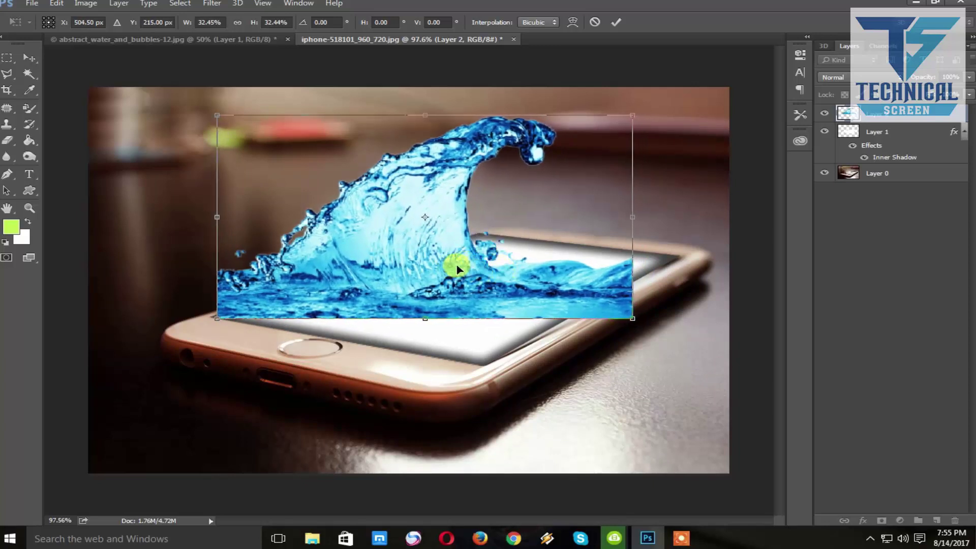
pyautogui.moveTo(457, 270)
pyautogui.mouseDown()
pyautogui.moveTo(487, 271)
pyautogui.moveTo(479, 268)
pyautogui.mouseUp()
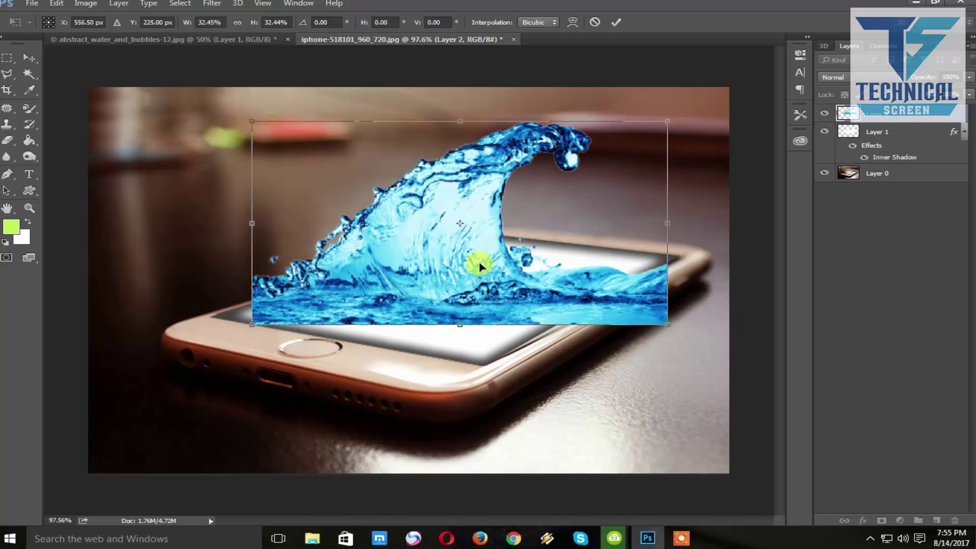
pyautogui.press('Return')
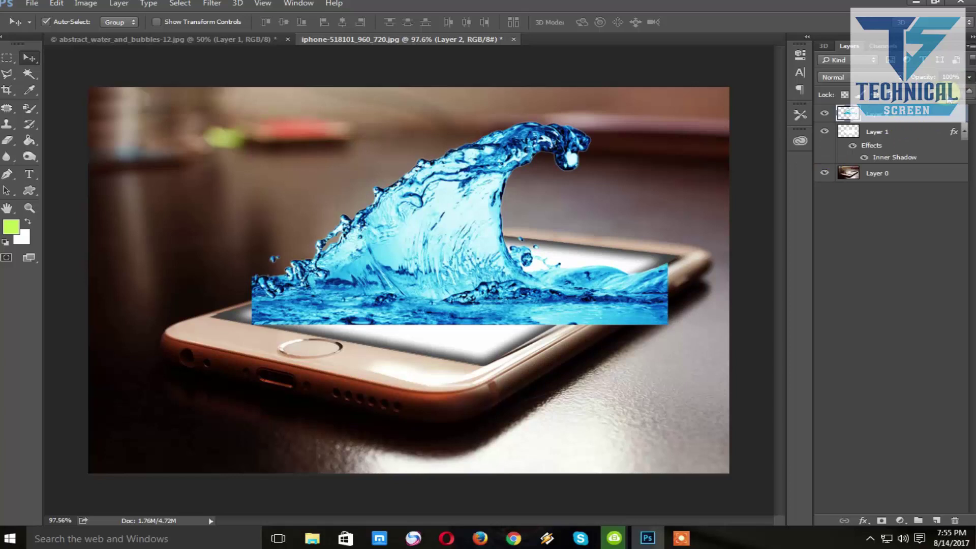
# Delete the water overhanging the phone's right edge, then restore the wave to 100% opacity
pyautogui.moveTo(969, 78); pyautogui.dragTo(941, 89)
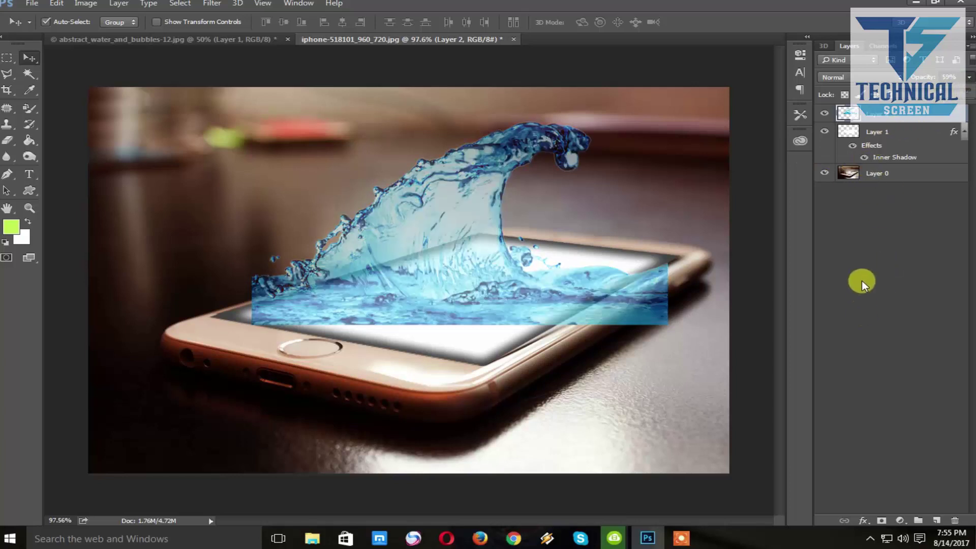
pyautogui.press('l')
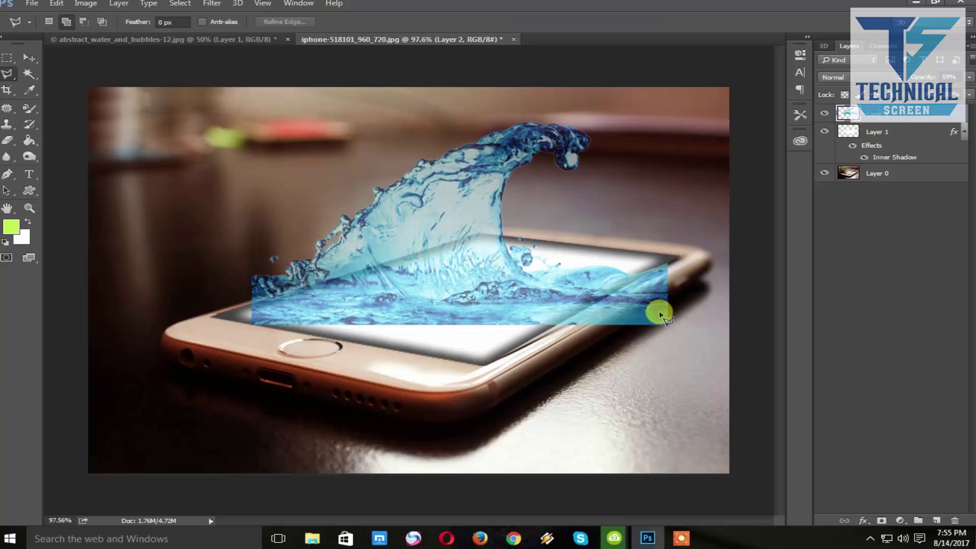
pyautogui.click(681, 259)
pyautogui.click(552, 330)
pyautogui.click(601, 379)
pyautogui.click(682, 258)
pyautogui.press('Delete')
pyautogui.hotkey('ctrl', 'd')
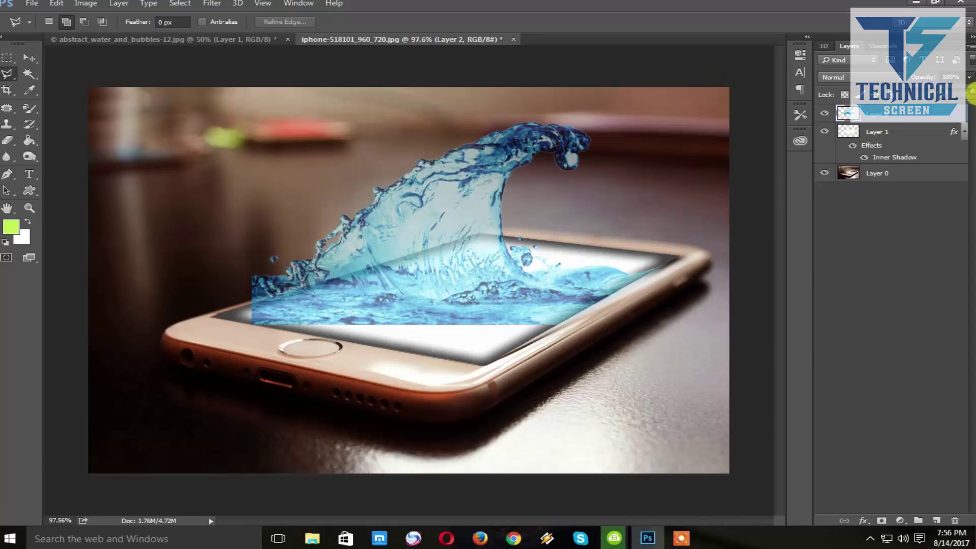
pyautogui.press('0')
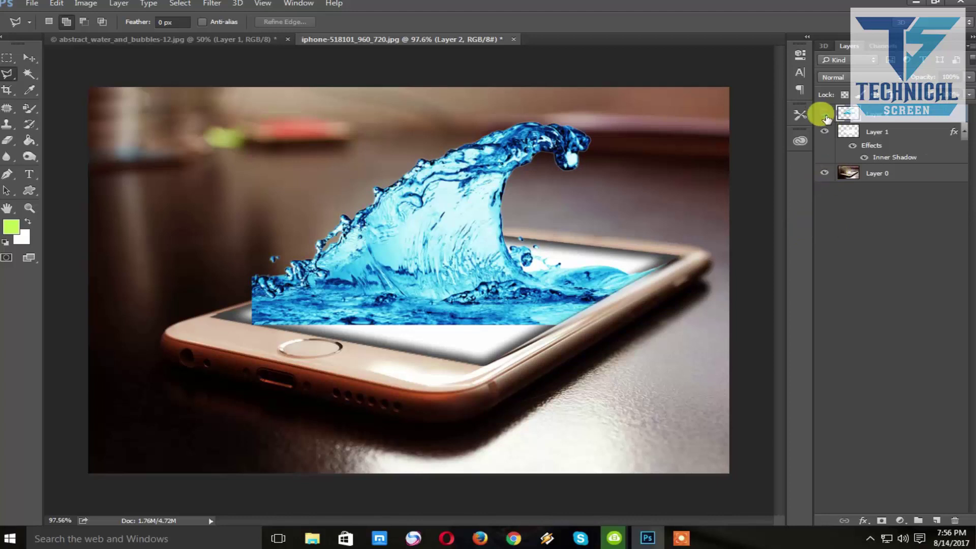
# Load the white screen layer's shape as a selection
pyautogui.click(824, 114)
pyautogui.keyDown('ctrl'); pyautogui.click(848, 134); pyautogui.keyUp('ctrl')
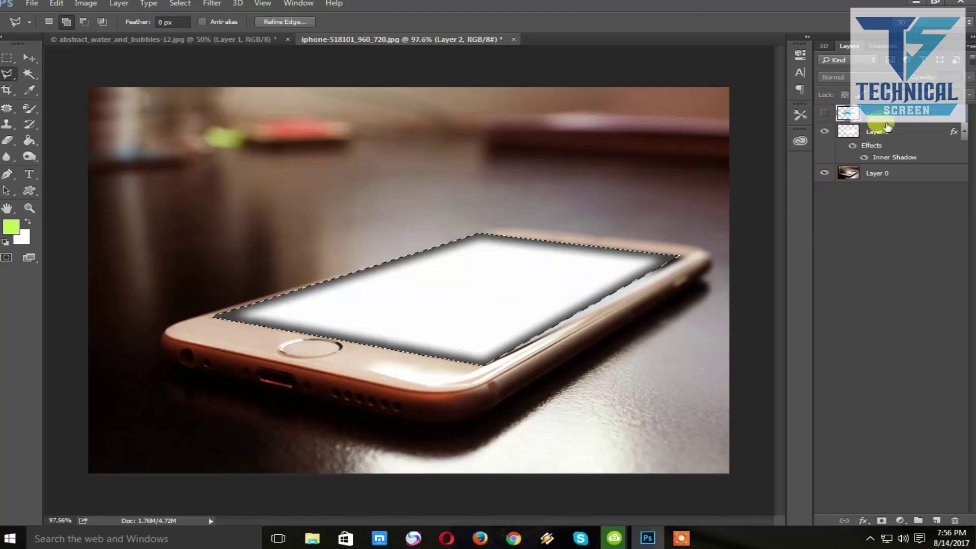
pyautogui.click(824, 114)
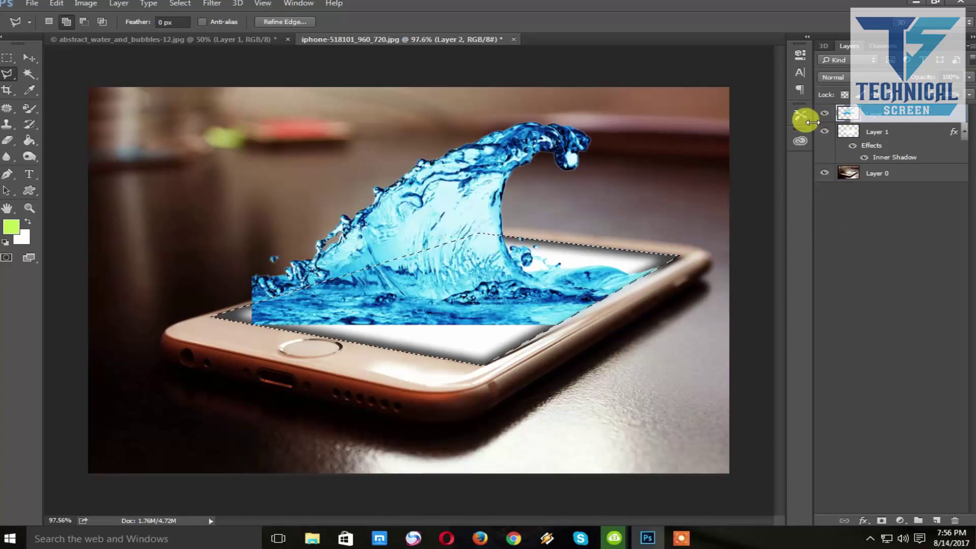
# Clone Stamp water texture across the white screen, brush size 90 then reduced to 60
pyautogui.press('s')
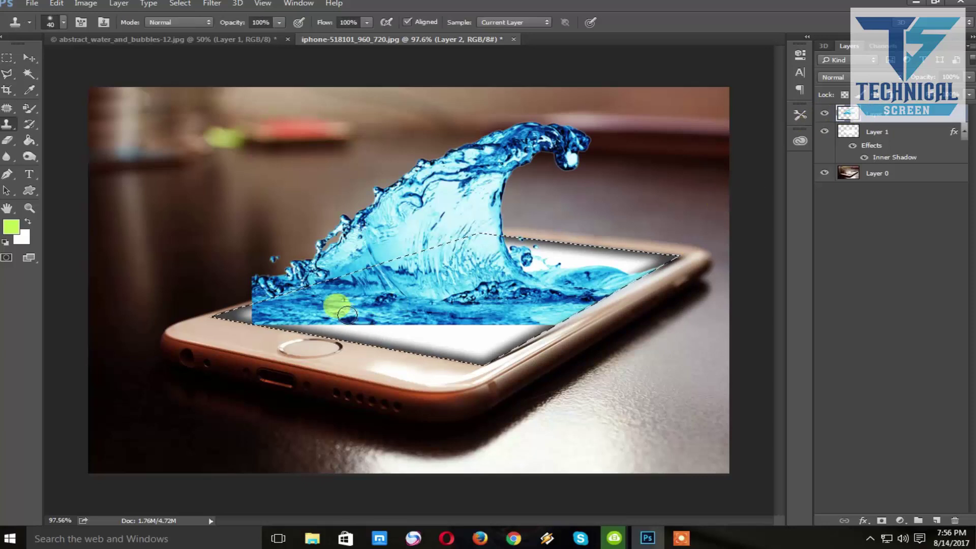
pyautogui.press(']')
pyautogui.press(']')
pyautogui.press(']')
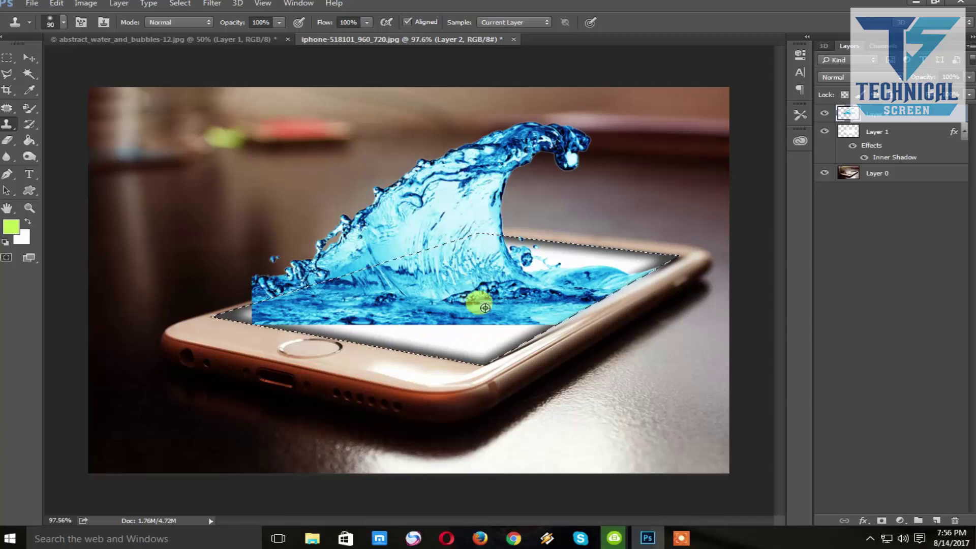
pyautogui.moveTo(485, 307)
pyautogui.mouseDown()
pyautogui.moveTo(316, 305)
pyautogui.moveTo(418, 322)
pyautogui.moveTo(462, 321)
pyautogui.moveTo(266, 305)
pyautogui.moveTo(316, 305)
pyautogui.moveTo(345, 327)
pyautogui.moveTo(465, 342)
pyautogui.mouseUp()
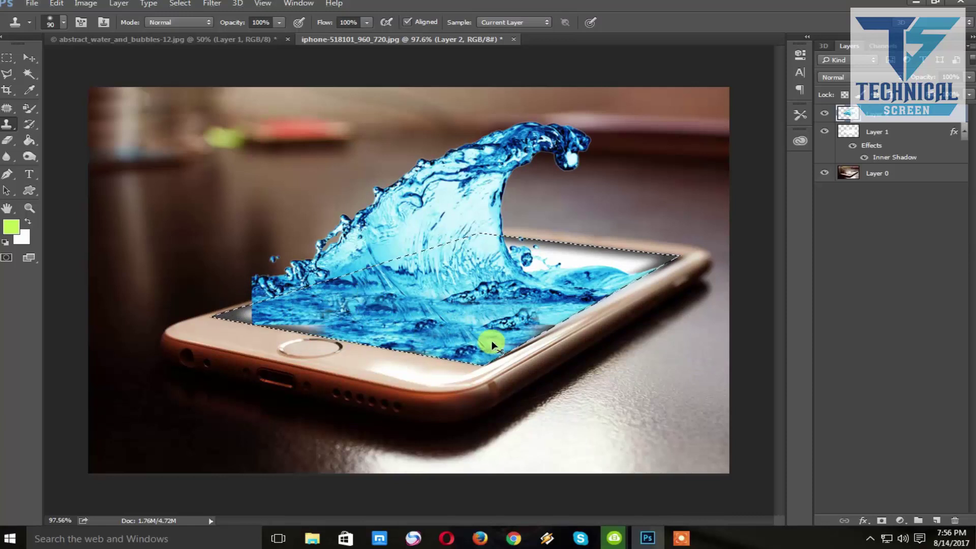
pyautogui.moveTo(492, 341); pyautogui.dragTo(461, 344)
pyautogui.press('[')
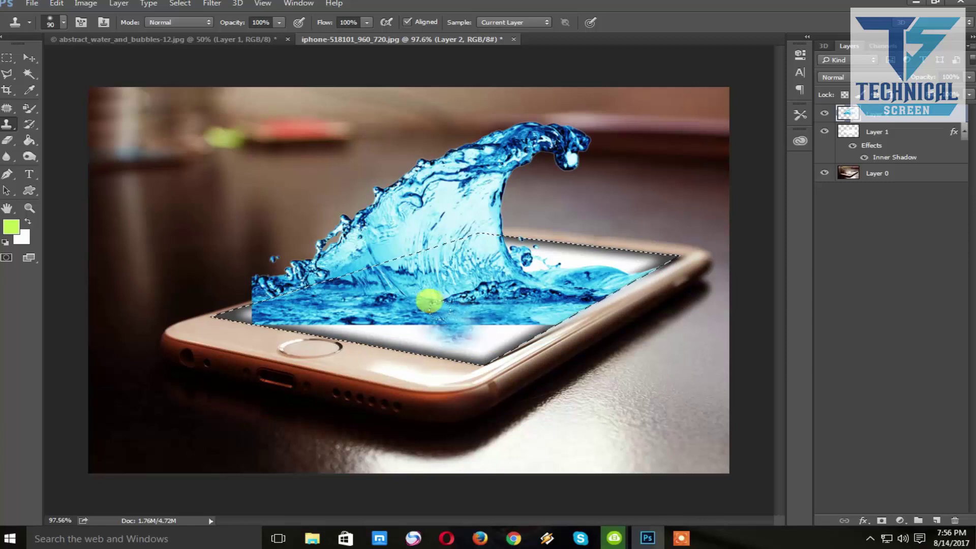
pyautogui.press('[')
pyautogui.press('[')
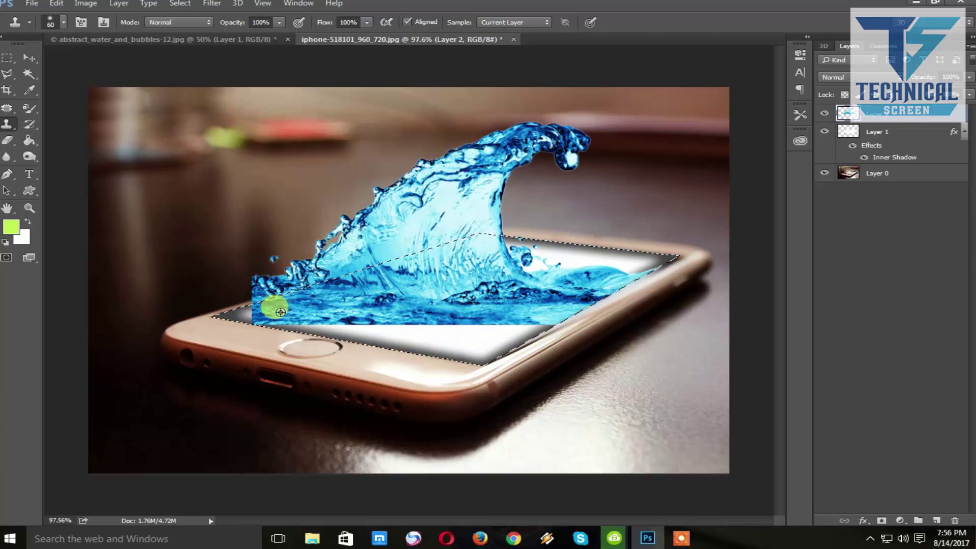
pyautogui.moveTo(273, 308)
pyautogui.mouseDown()
pyautogui.moveTo(312, 325)
pyautogui.moveTo(325, 312)
pyautogui.moveTo(350, 341)
pyautogui.moveTo(427, 340)
pyautogui.mouseUp()
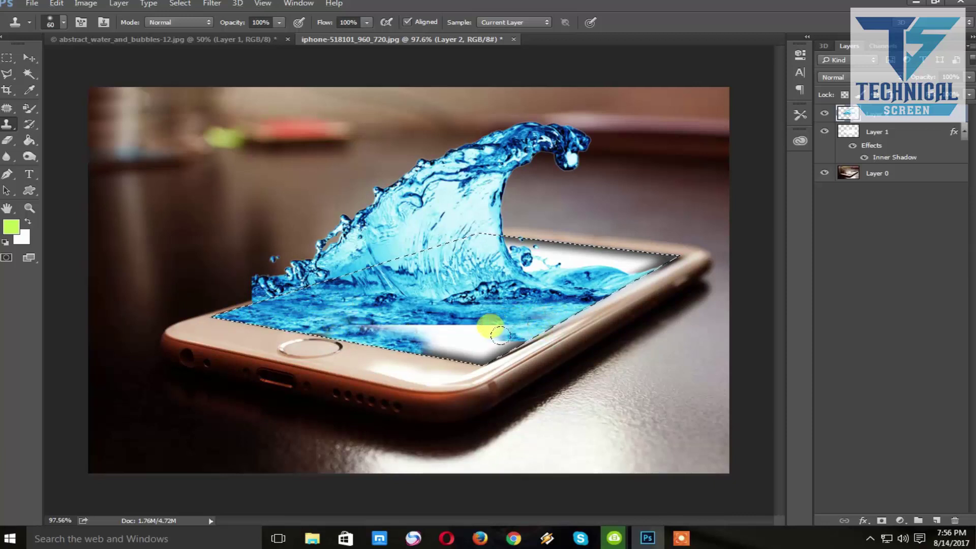
pyautogui.moveTo(493, 308)
pyautogui.mouseDown()
pyautogui.moveTo(362, 310)
pyautogui.moveTo(431, 312)
pyautogui.moveTo(392, 331)
pyautogui.moveTo(436, 326)
pyautogui.moveTo(464, 338)
pyautogui.moveTo(484, 312)
pyautogui.moveTo(455, 329)
pyautogui.moveTo(465, 340)
pyautogui.moveTo(527, 305)
pyautogui.moveTo(549, 311)
pyautogui.moveTo(589, 272)
pyautogui.mouseUp()
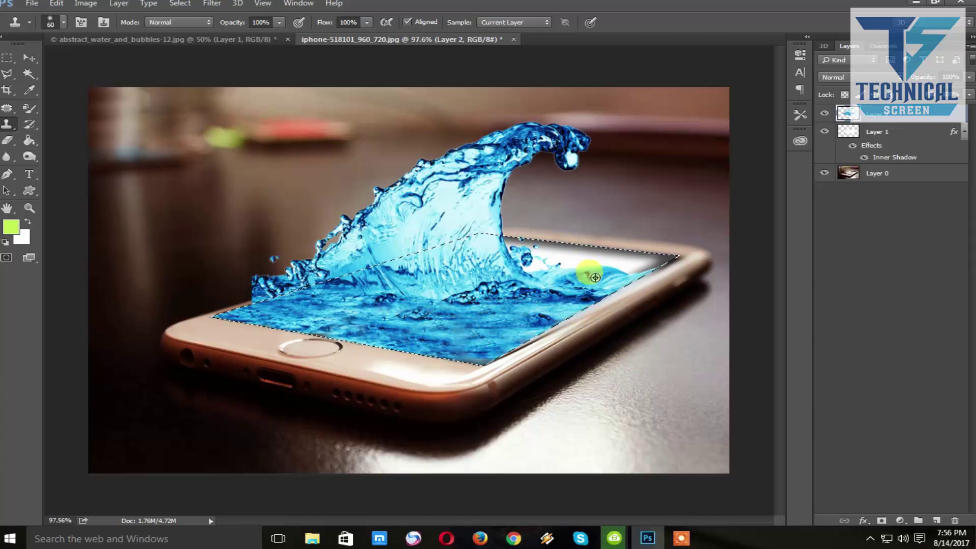
pyautogui.moveTo(656, 246)
pyautogui.mouseDown()
pyautogui.moveTo(585, 287)
pyautogui.moveTo(567, 274)
pyautogui.moveTo(601, 238)
pyautogui.moveTo(643, 244)
pyautogui.moveTo(543, 280)
pyautogui.mouseUp()
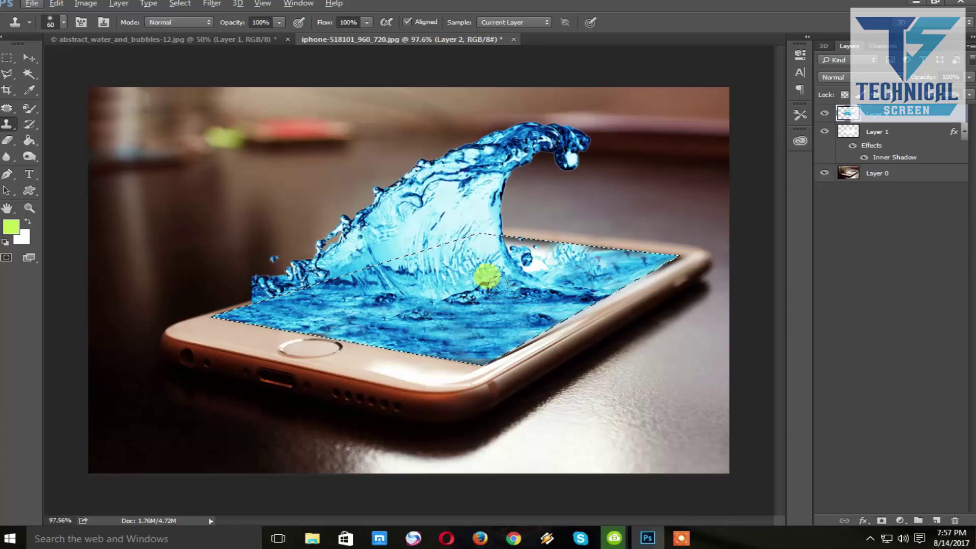
# Clone water over the remaining screen areas, including the far corner, then deselect
pyautogui.moveTo(557, 276)
pyautogui.mouseDown()
pyautogui.moveTo(541, 262)
pyautogui.moveTo(656, 267)
pyautogui.moveTo(492, 245)
pyautogui.mouseUp()
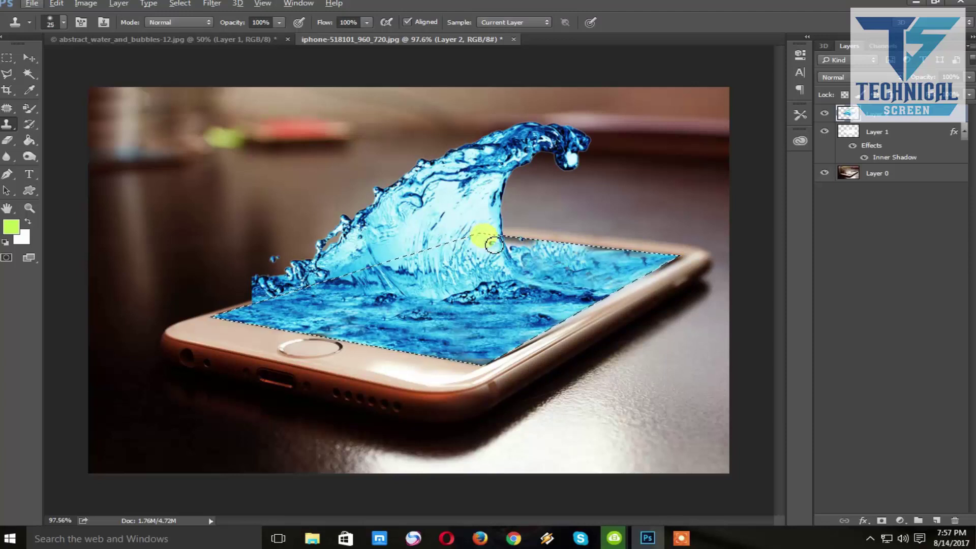
pyautogui.moveTo(494, 245)
pyautogui.mouseDown()
pyautogui.moveTo(512, 246)
pyautogui.moveTo(475, 252)
pyautogui.moveTo(538, 249)
pyautogui.mouseUp()
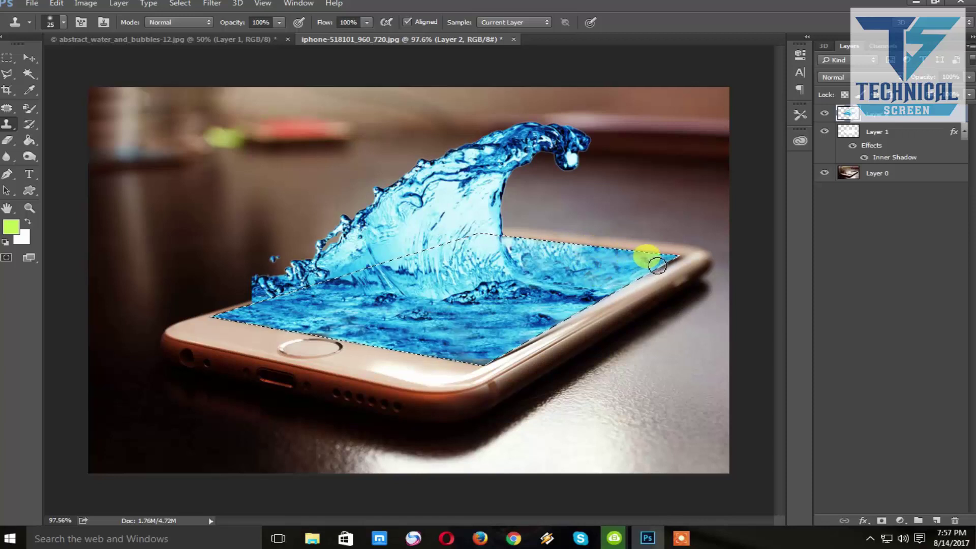
pyautogui.moveTo(657, 265); pyautogui.dragTo(522, 300)
pyautogui.keyDown('alt'); pyautogui.click(598, 273); pyautogui.keyUp('alt')
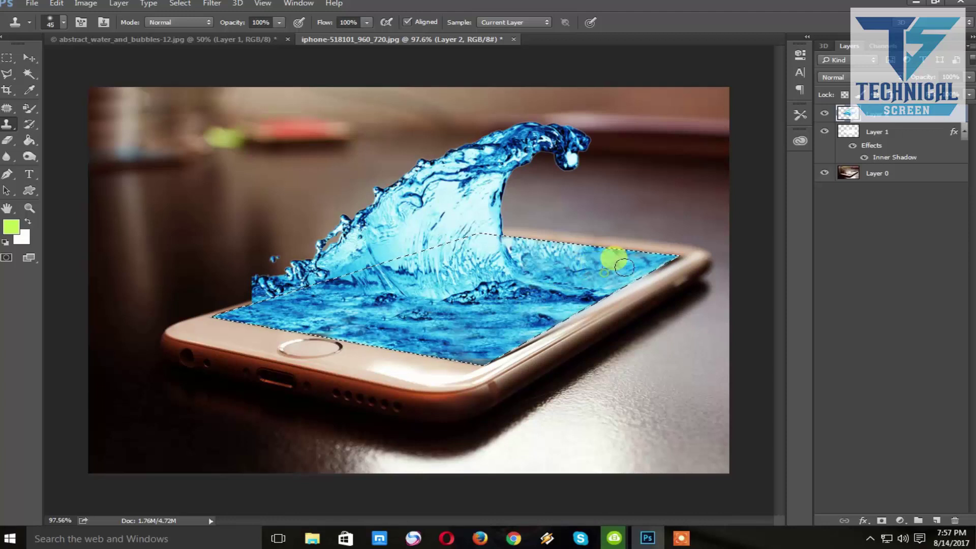
pyautogui.moveTo(668, 252); pyautogui.dragTo(610, 275)
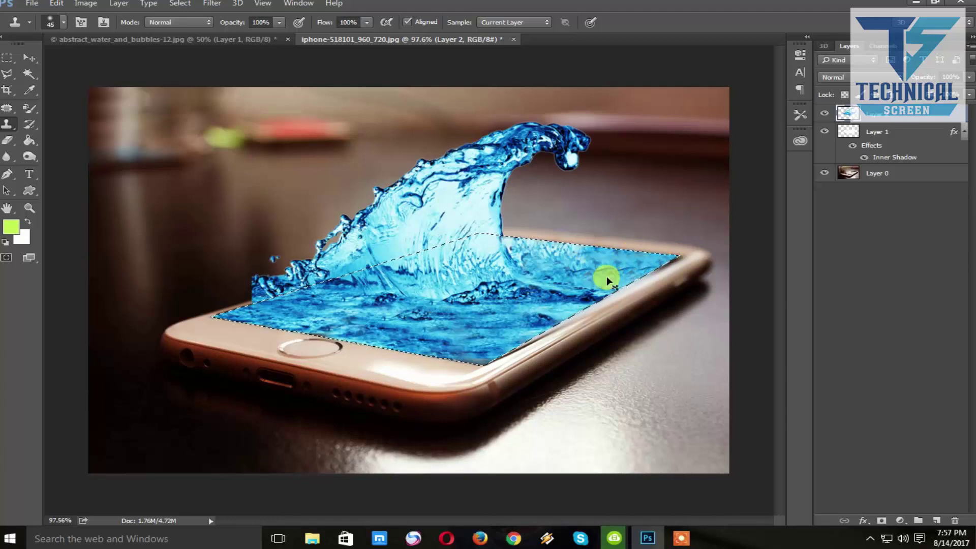
pyautogui.hotkey('ctrl', 'd')
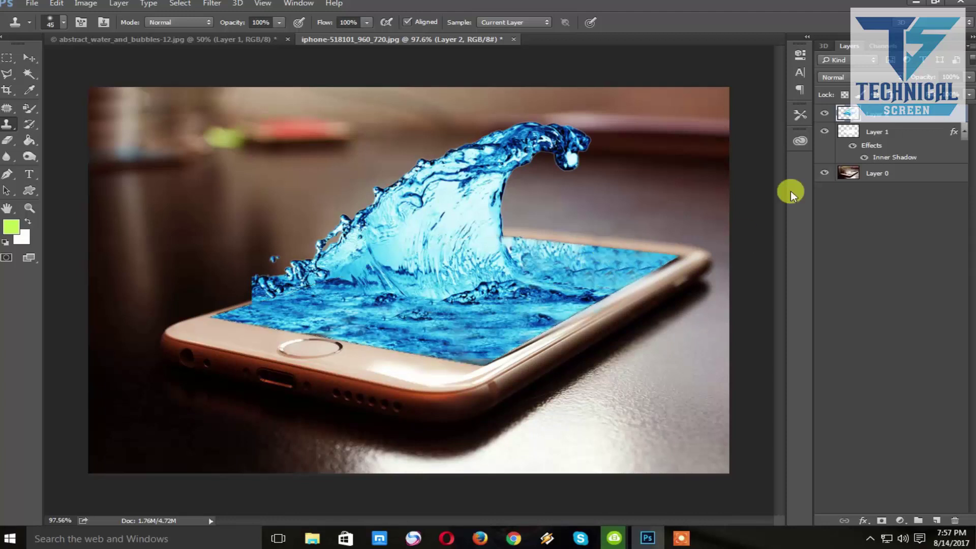
pyautogui.keyDown('ctrl'); pyautogui.click(848, 131); pyautogui.keyUp('ctrl')
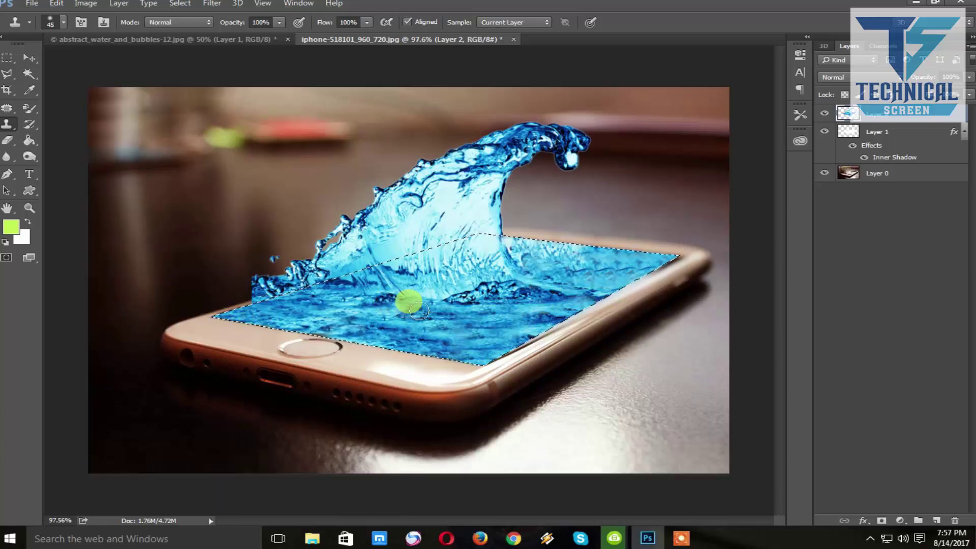
pyautogui.hotkey('ctrl', 'd')
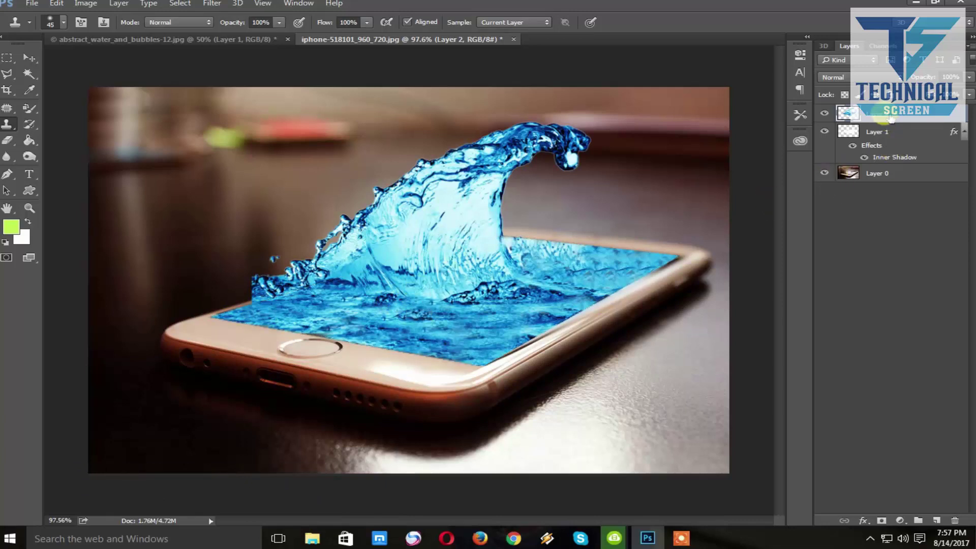
# Erase stray droplets at the wave's left edge with a 40 px soft round eraser, 100% opacity and flow
pyautogui.press('e')
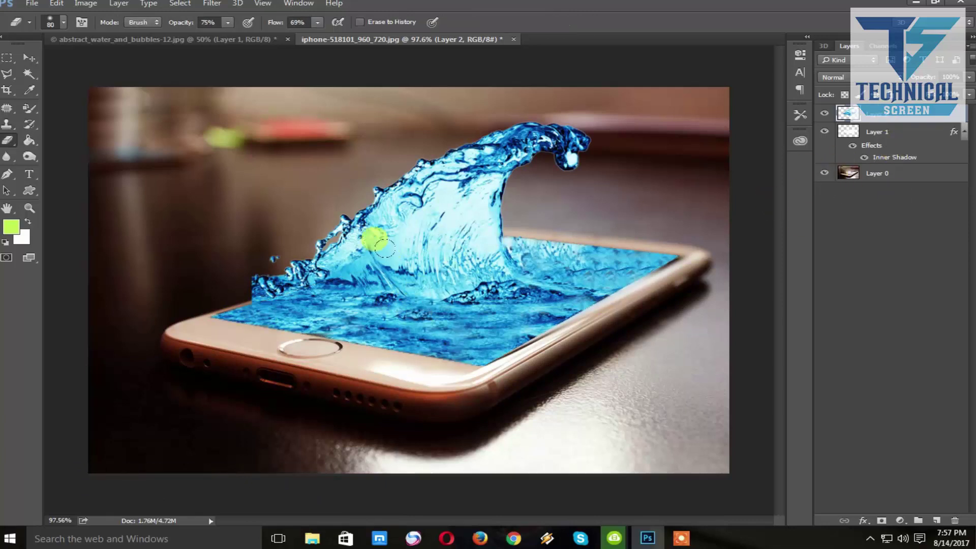
pyautogui.rightClick(378, 241)
pyautogui.click(442, 310)
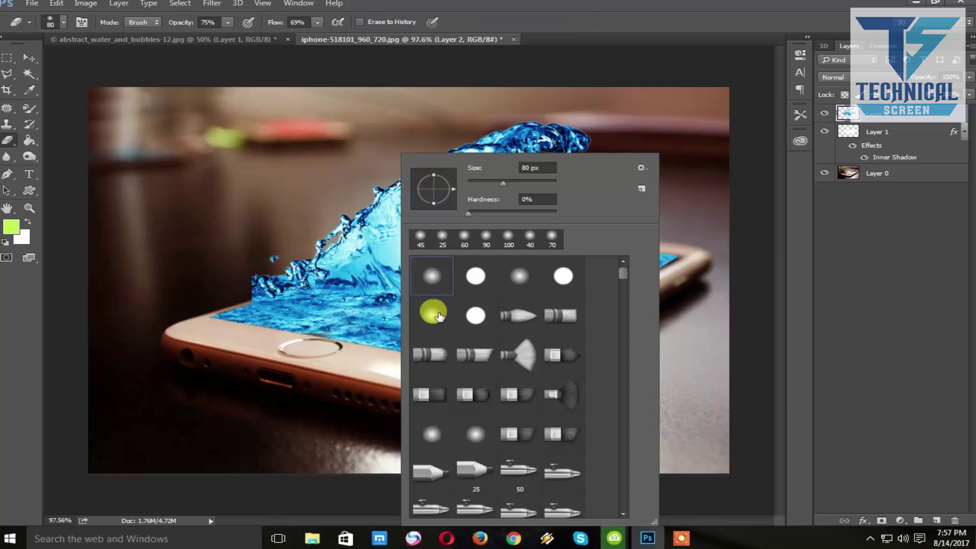
pyautogui.click(599, 39)
pyautogui.press('[')
pyautogui.press('[')
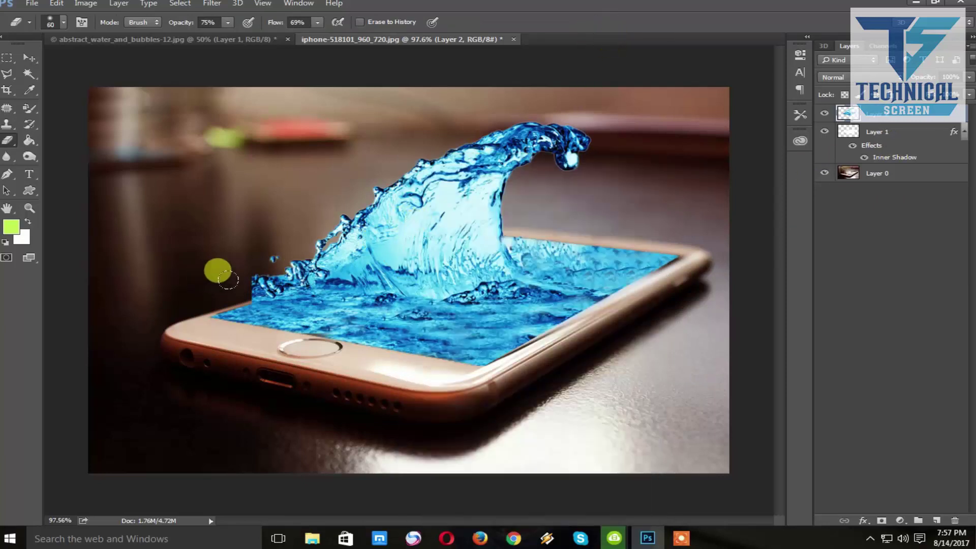
pyautogui.press('[')
pyautogui.press('[')
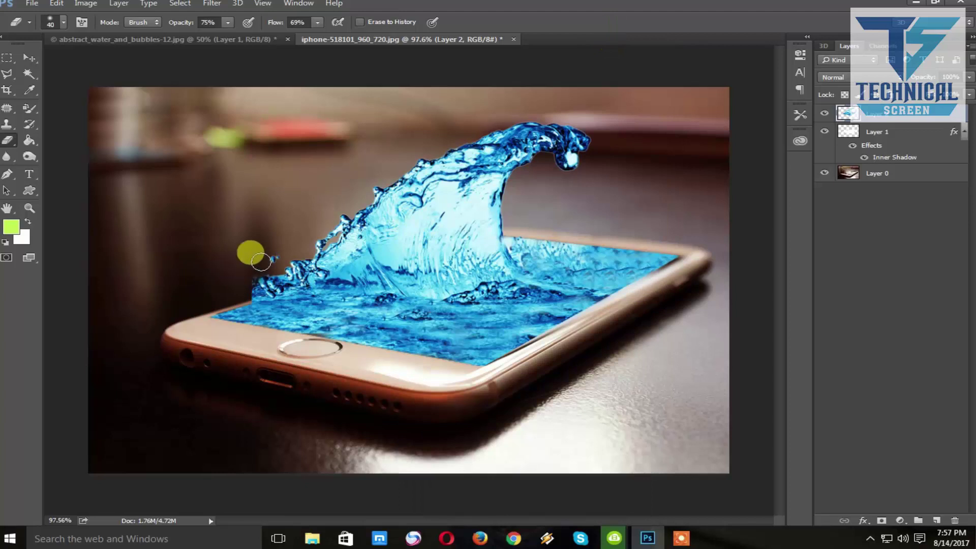
pyautogui.moveTo(261, 261); pyautogui.dragTo(272, 259)
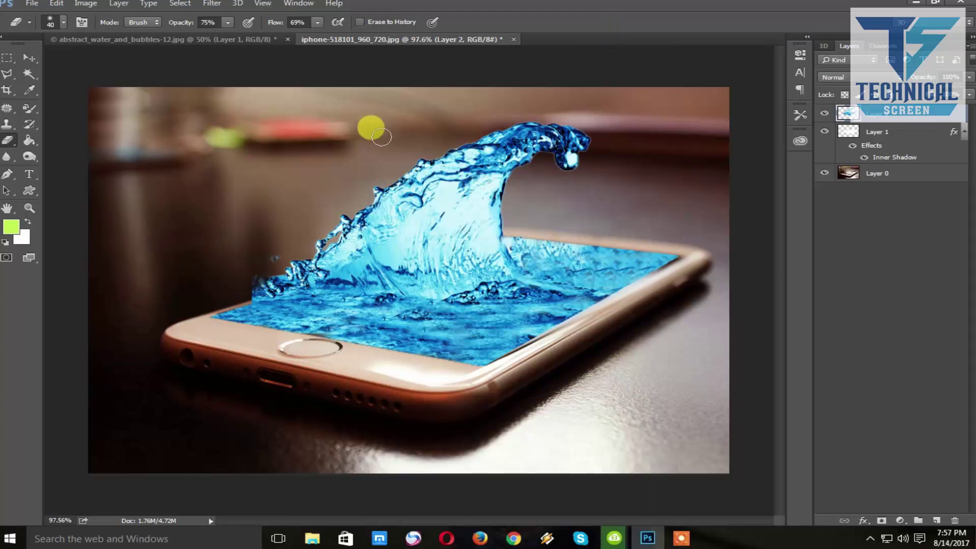
pyautogui.moveTo(222, 35); pyautogui.dragTo(318, 23)
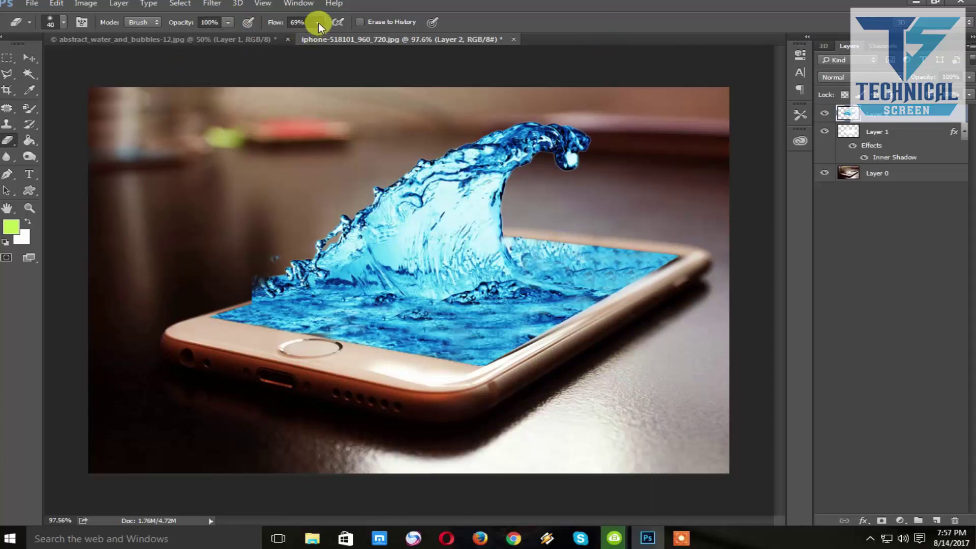
pyautogui.click(484, 40)
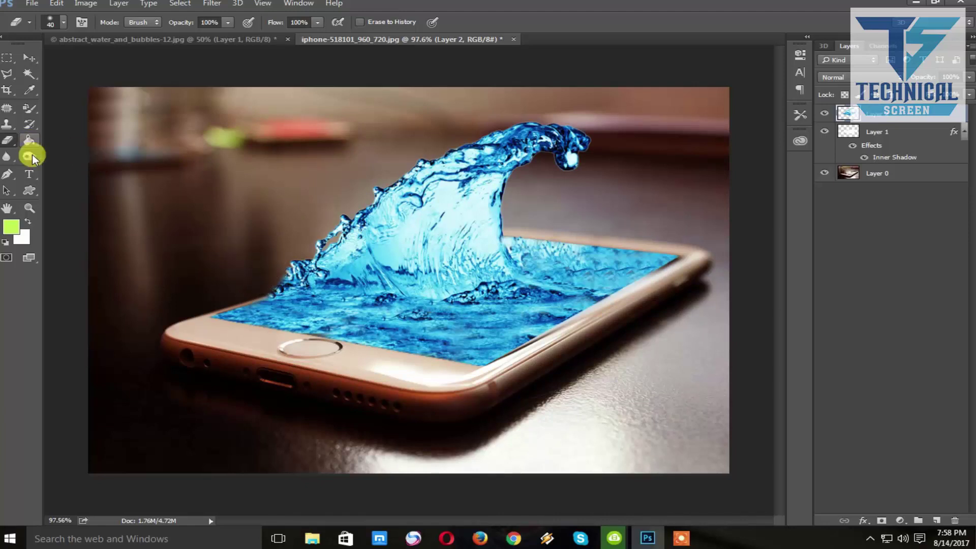
# Blur the water surface and its lower edge along the bezel at 26% strength
pyautogui.click(7, 161)
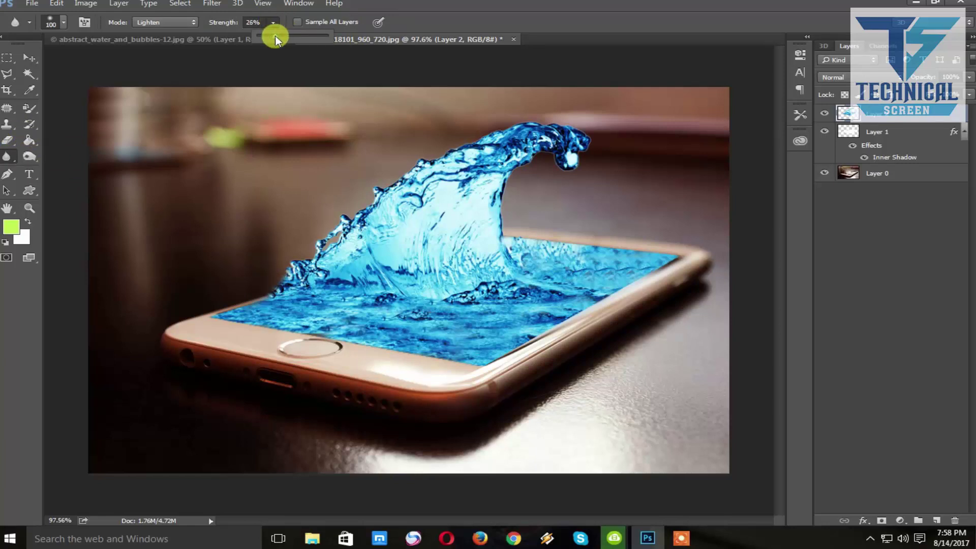
pyautogui.moveTo(276, 36); pyautogui.dragTo(277, 35)
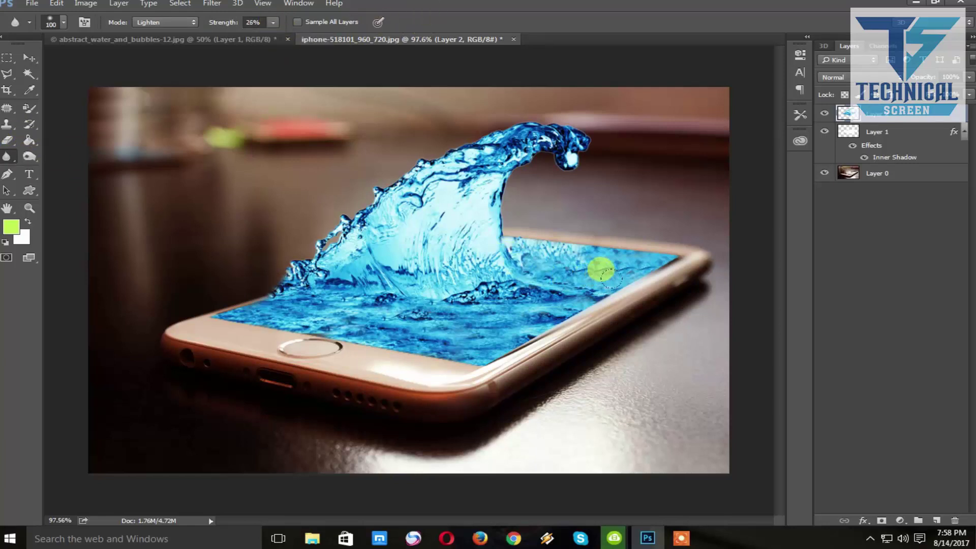
pyautogui.moveTo(605, 273); pyautogui.dragTo(529, 294)
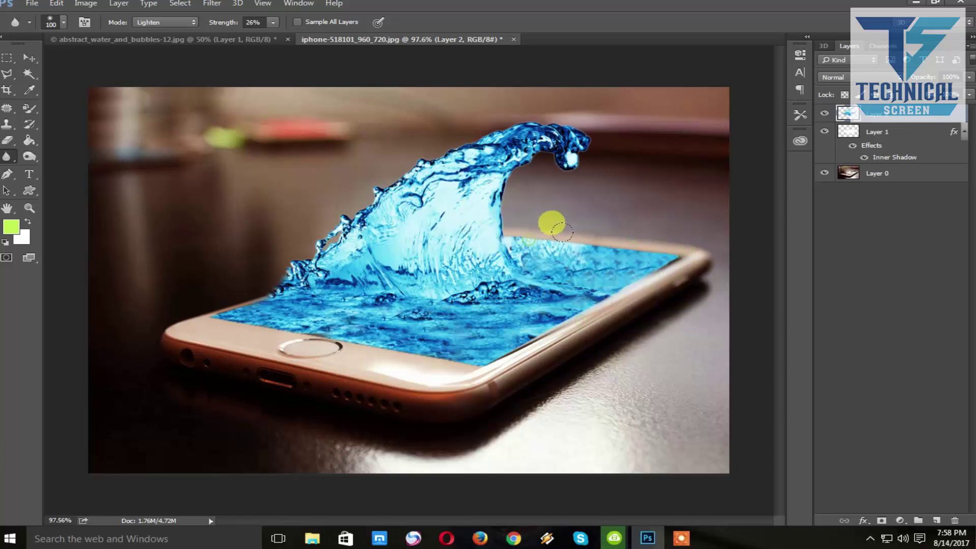
pyautogui.click(879, 179)
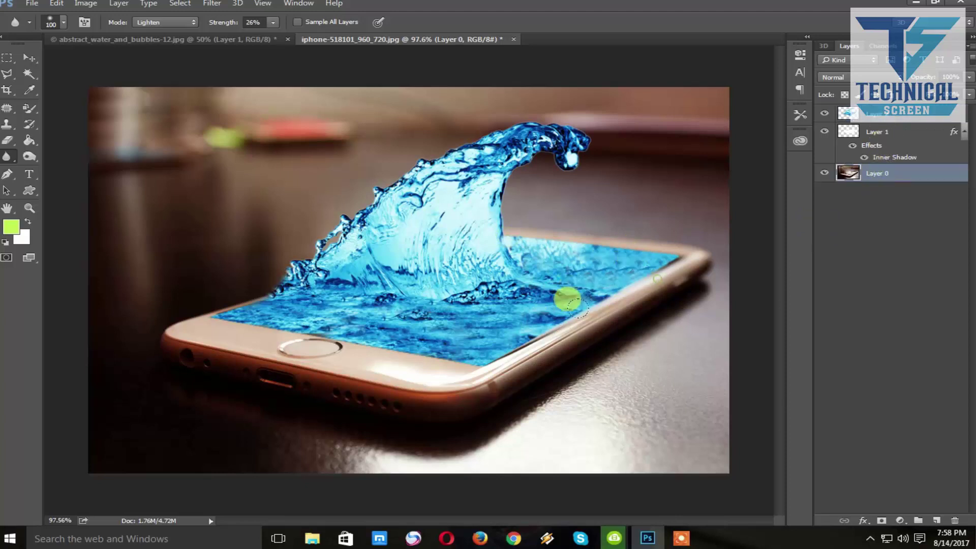
pyautogui.moveTo(568, 300); pyautogui.dragTo(370, 328)
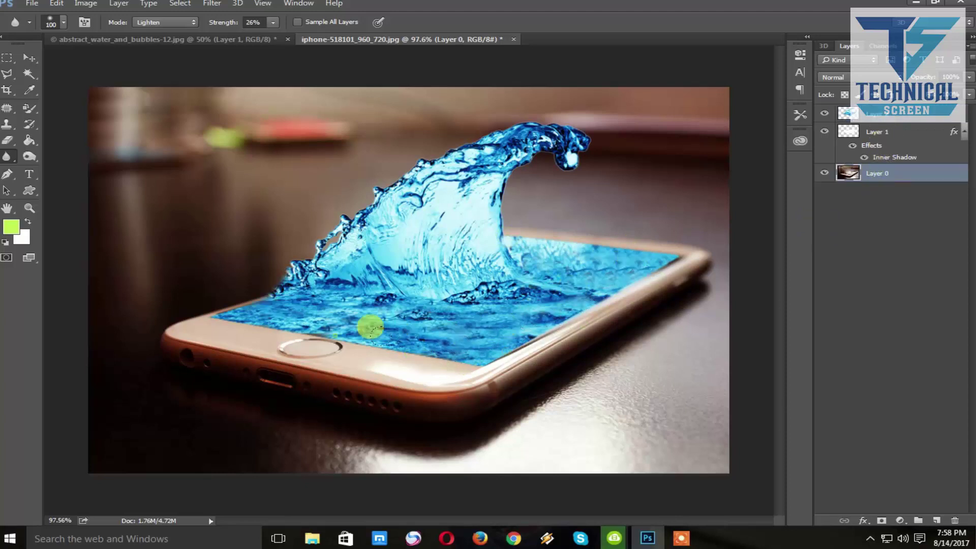
pyautogui.moveTo(370, 328); pyautogui.dragTo(175, 296)
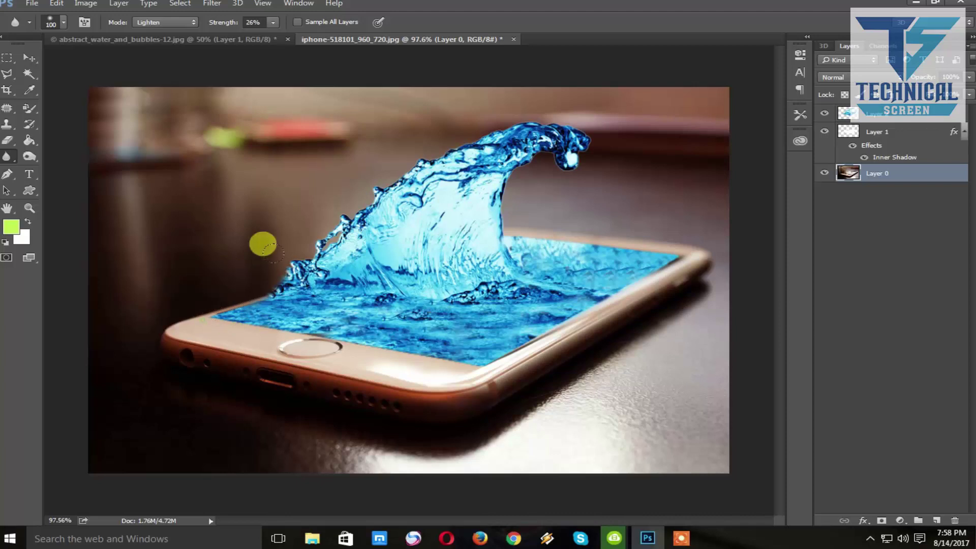
pyautogui.moveTo(262, 244); pyautogui.dragTo(556, 151)
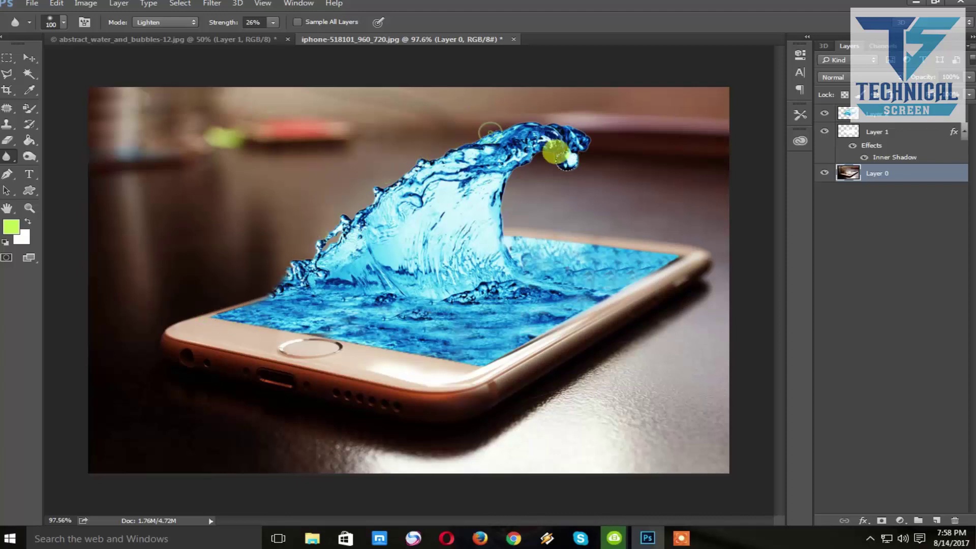
# Soften the wave's crest and the water near the screen's upper-right edge
pyautogui.click(879, 113)
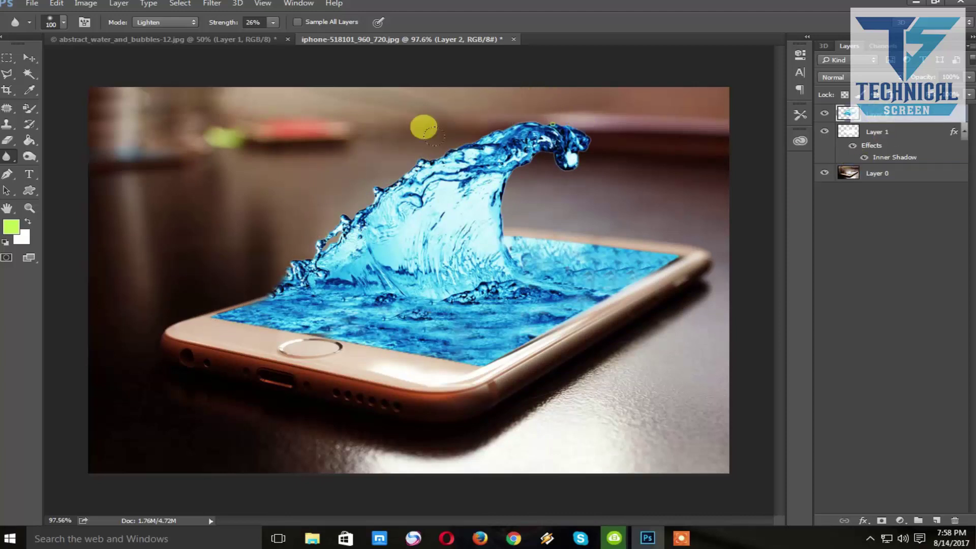
pyautogui.moveTo(433, 135); pyautogui.dragTo(505, 200)
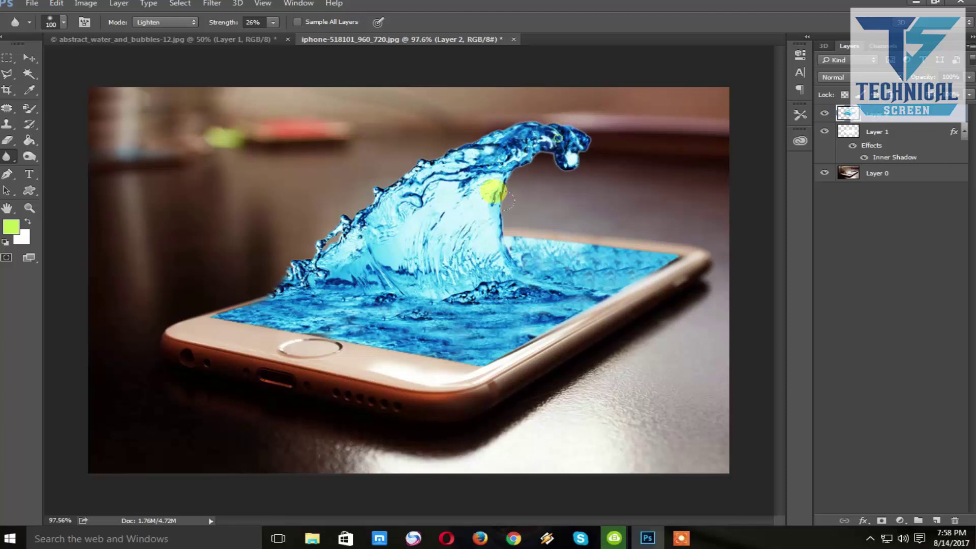
pyautogui.click(880, 174)
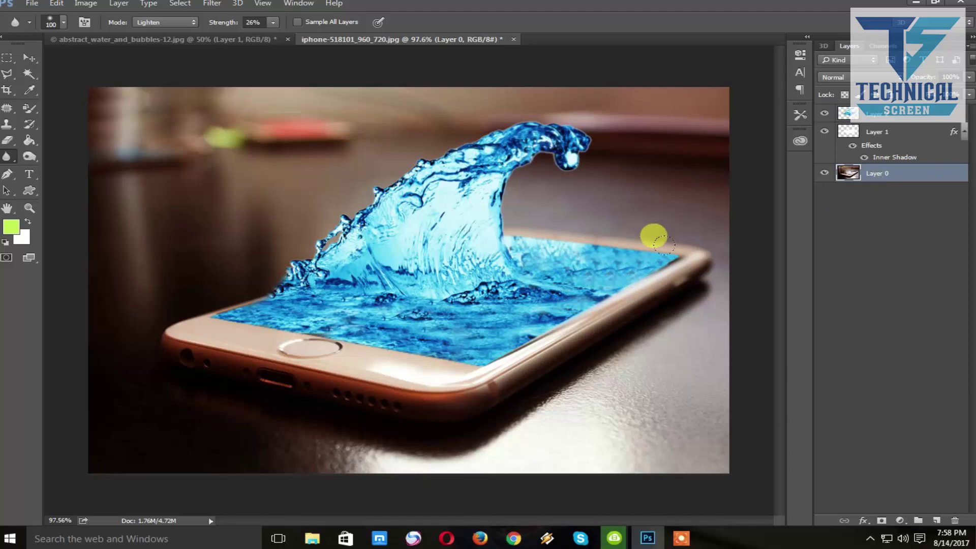
pyautogui.moveTo(660, 243)
pyautogui.mouseDown()
pyautogui.moveTo(560, 283)
pyautogui.moveTo(529, 312)
pyautogui.moveTo(455, 329)
pyautogui.moveTo(460, 336)
pyautogui.moveTo(209, 312)
pyautogui.moveTo(216, 295)
pyautogui.moveTo(414, 342)
pyautogui.moveTo(584, 279)
pyautogui.moveTo(608, 223)
pyautogui.mouseUp()
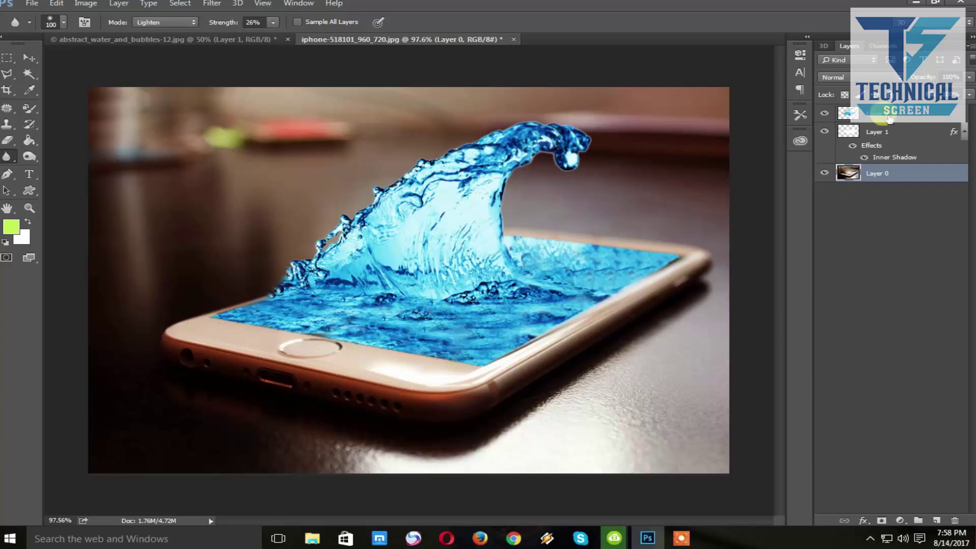
pyautogui.click(885, 117)
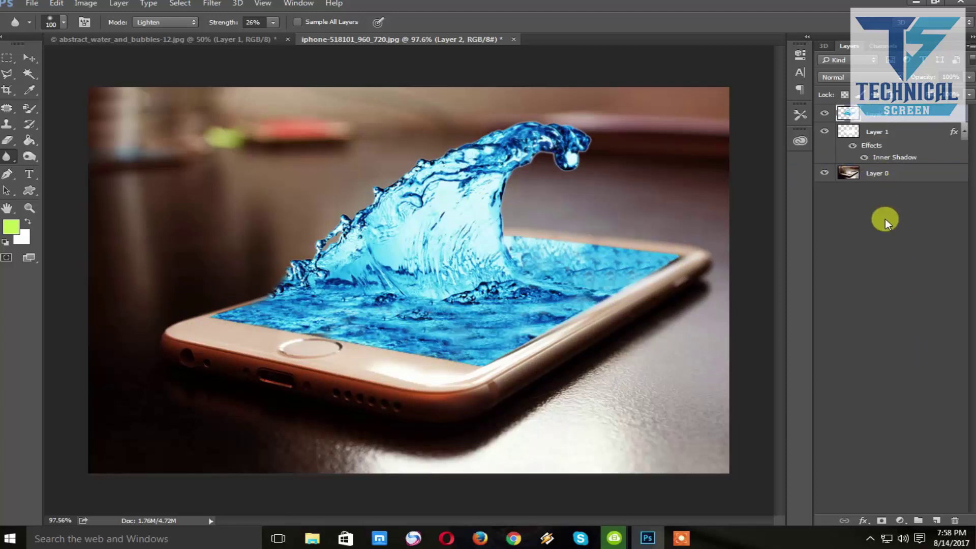
# Add a Color Lookup adjustment layer using the HorrorBlue.3DL preset
pyautogui.click(900, 523)
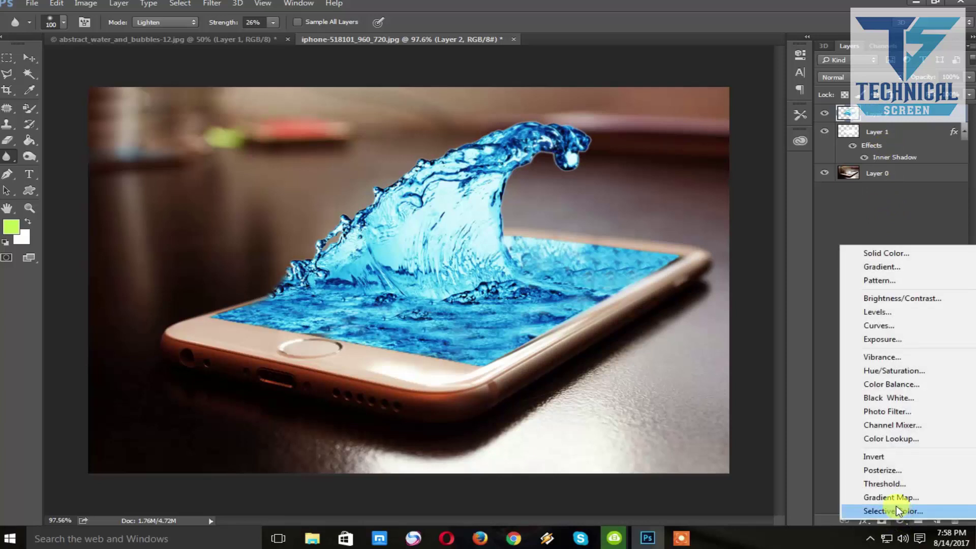
pyautogui.click(900, 439)
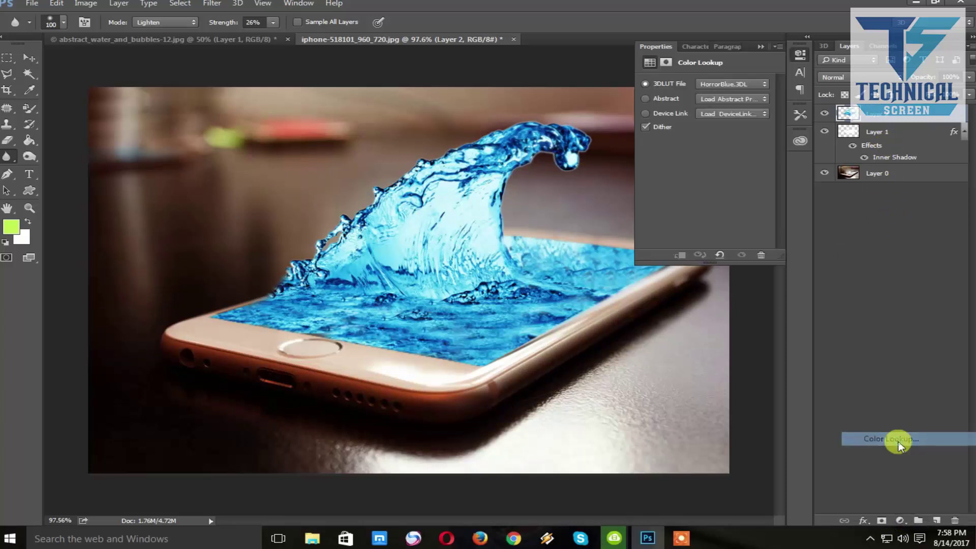
pyautogui.click(723, 82)
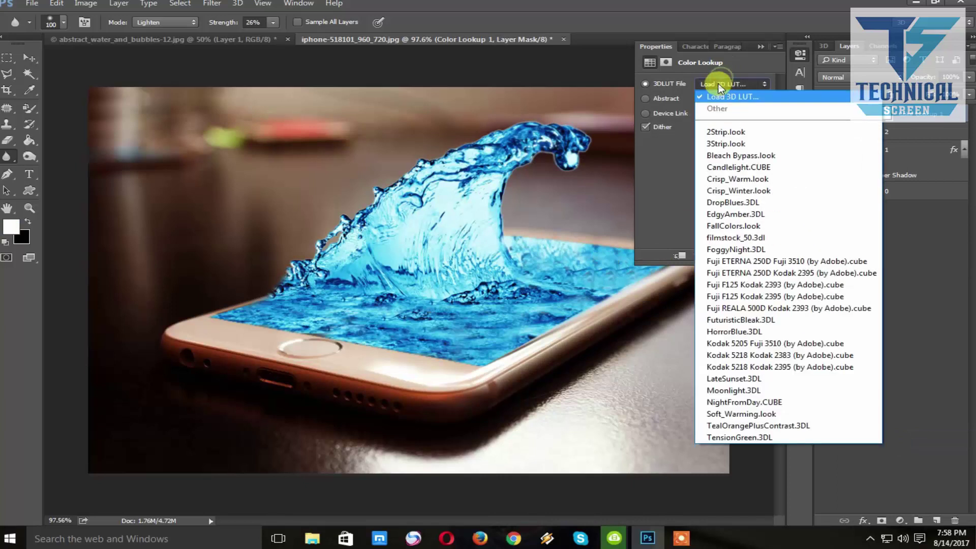
pyautogui.click(751, 333)
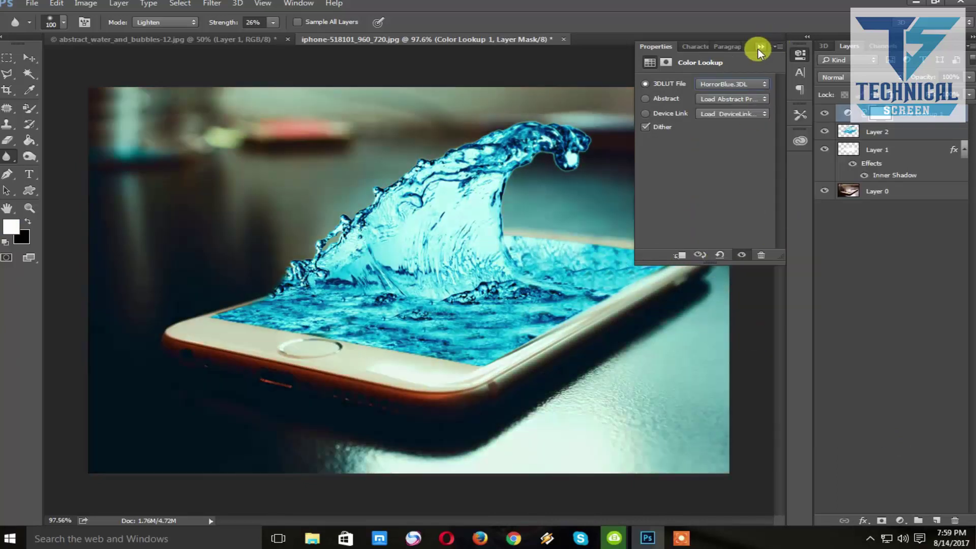
# Set the Color Lookup layer's blend mode to Multiply and select the Move tool
pyautogui.click(759, 47)
pyautogui.click(864, 79)
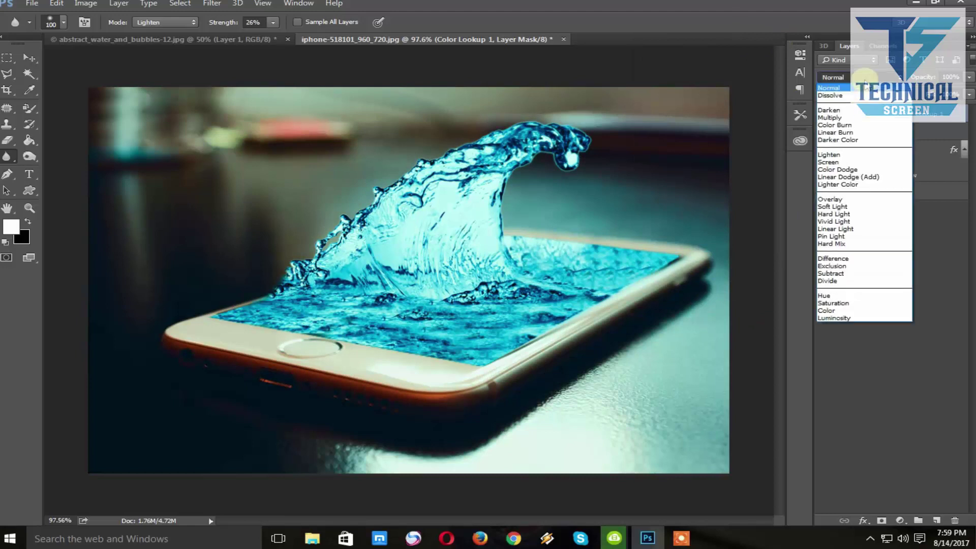
pyautogui.click(848, 110)
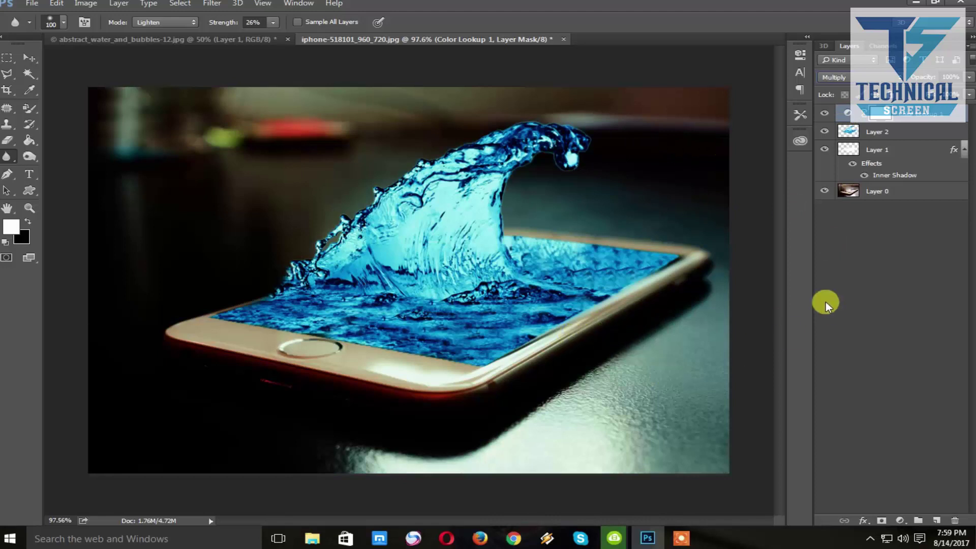
pyautogui.click(28, 60)
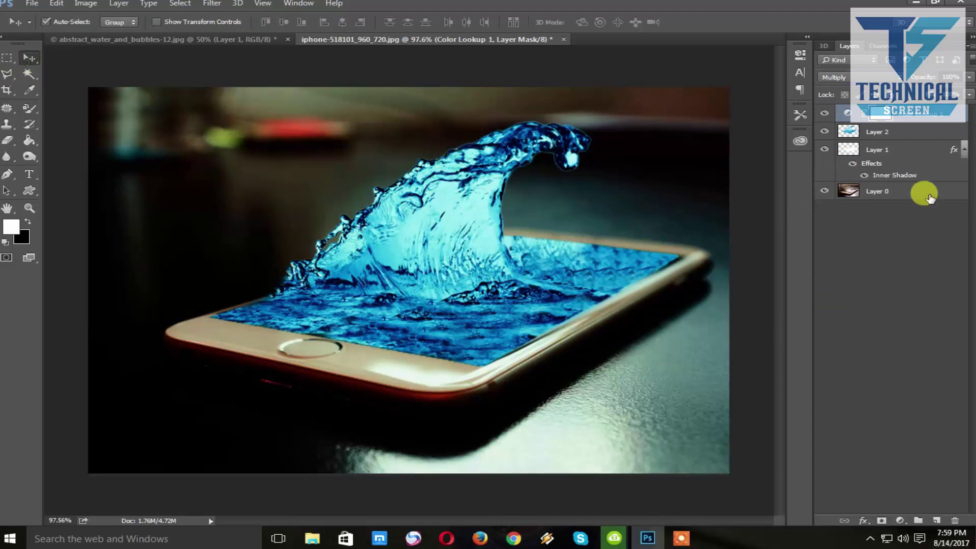
pyautogui.click(866, 522)
pyautogui.click(832, 472)
# Add a Levels adjustment layer and adjust its sliders so the midtone gamma reads 1.61
pyautogui.click(904, 522)
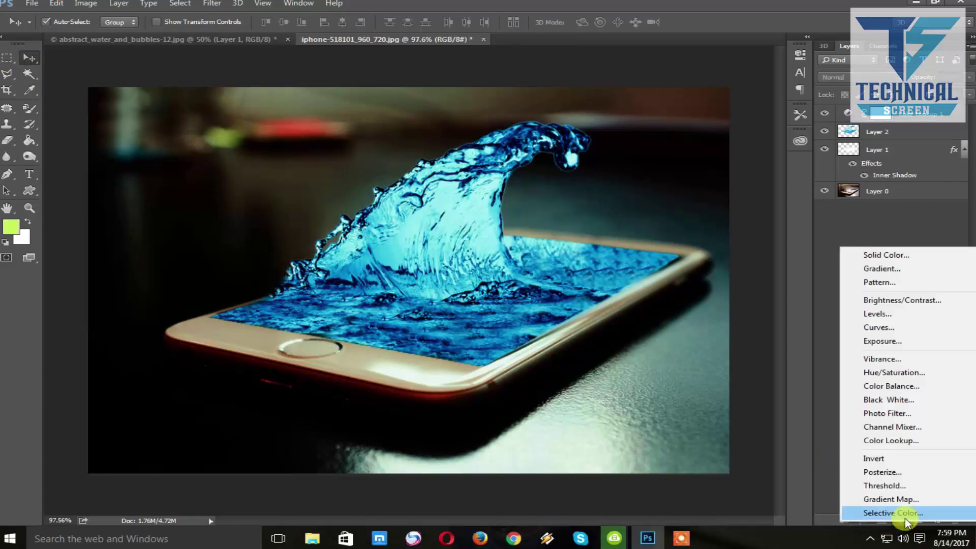
pyautogui.click(899, 314)
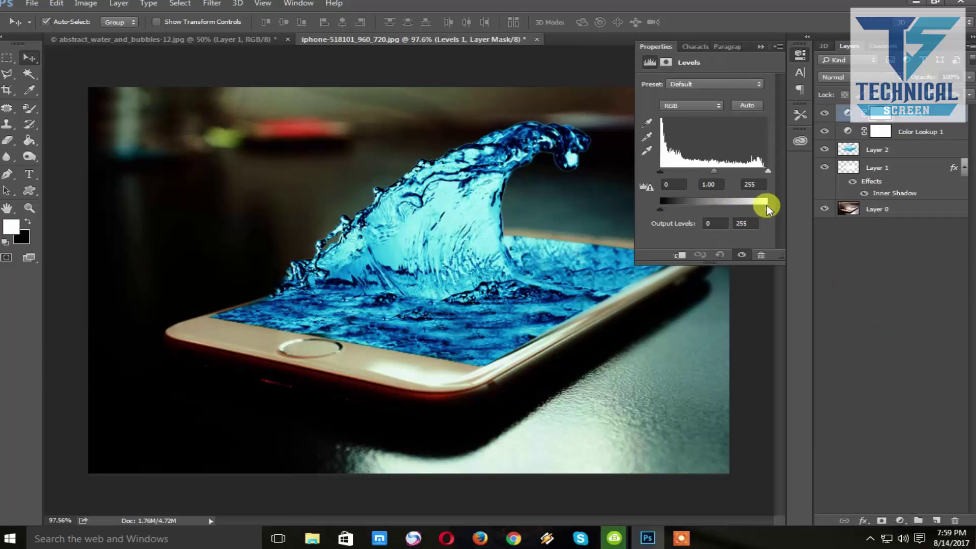
pyautogui.moveTo(768, 208)
pyautogui.mouseDown()
pyautogui.moveTo(758, 213)
pyautogui.moveTo(768, 209)
pyautogui.mouseUp()
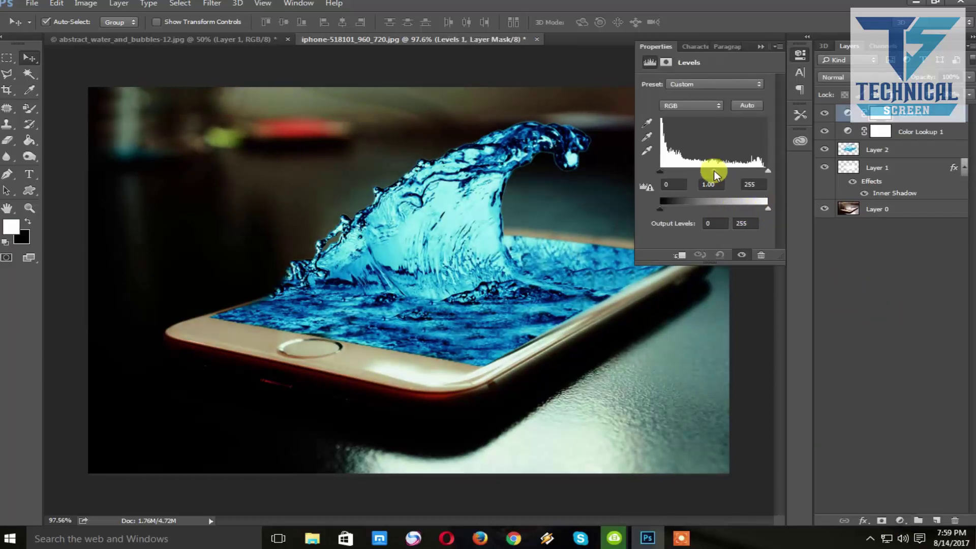
pyautogui.moveTo(714, 174); pyautogui.dragTo(703, 173)
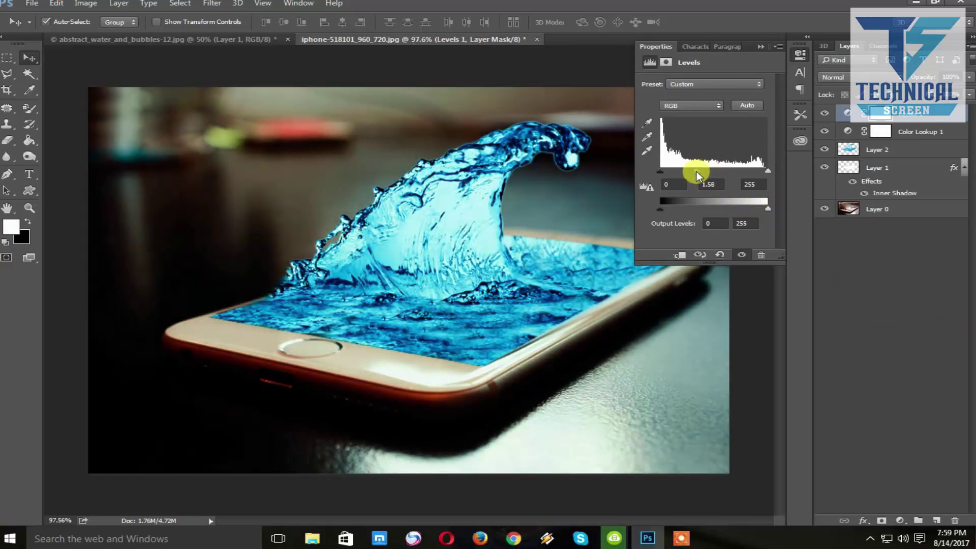
pyautogui.moveTo(766, 171)
pyautogui.mouseDown()
pyautogui.moveTo(734, 169)
pyautogui.moveTo(768, 169)
pyautogui.mouseUp()
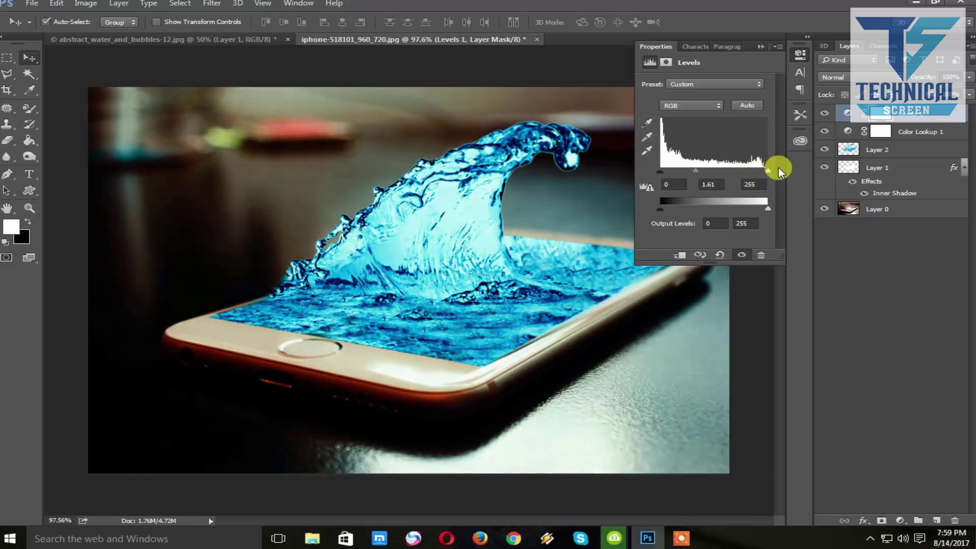
pyautogui.moveTo(675, 208); pyautogui.dragTo(658, 208)
# Preview Smart Blur on the current layer, then cancel it without applying
pyautogui.click(762, 47)
pyautogui.click(213, 4)
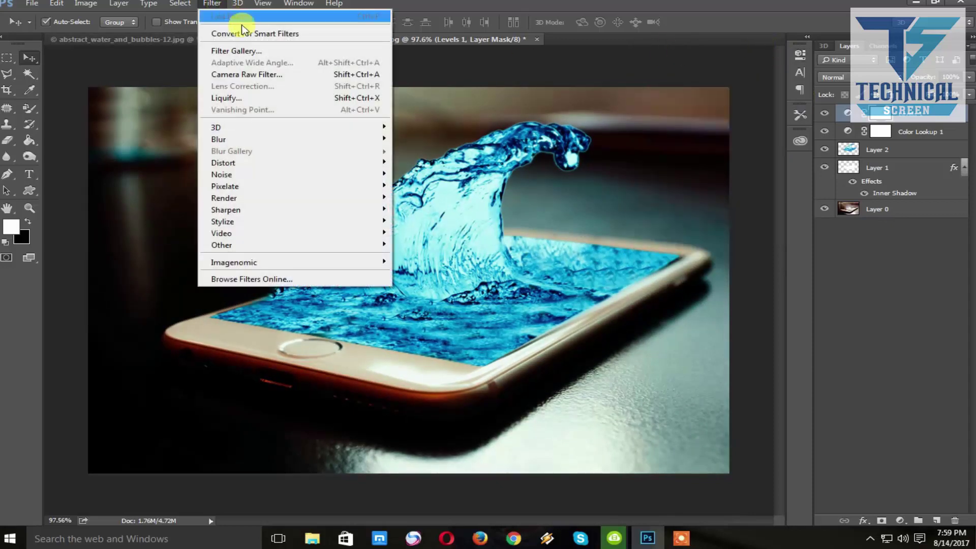
pyautogui.moveTo(289, 139)
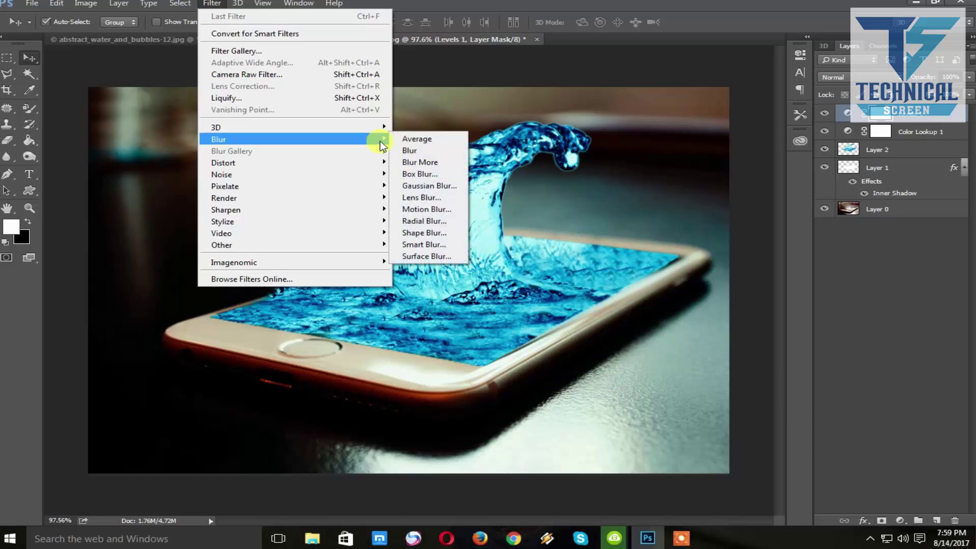
pyautogui.click(440, 245)
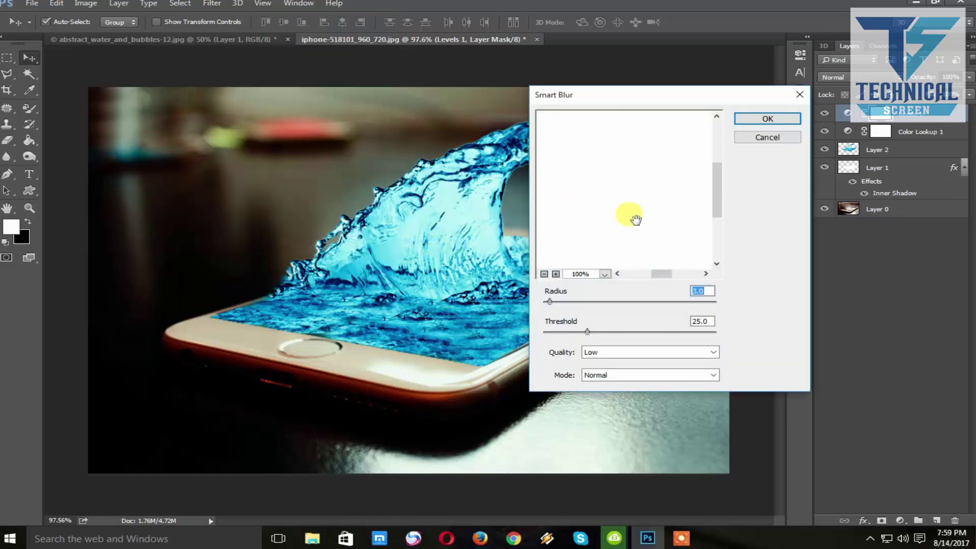
pyautogui.click(544, 274)
pyautogui.click(544, 274)
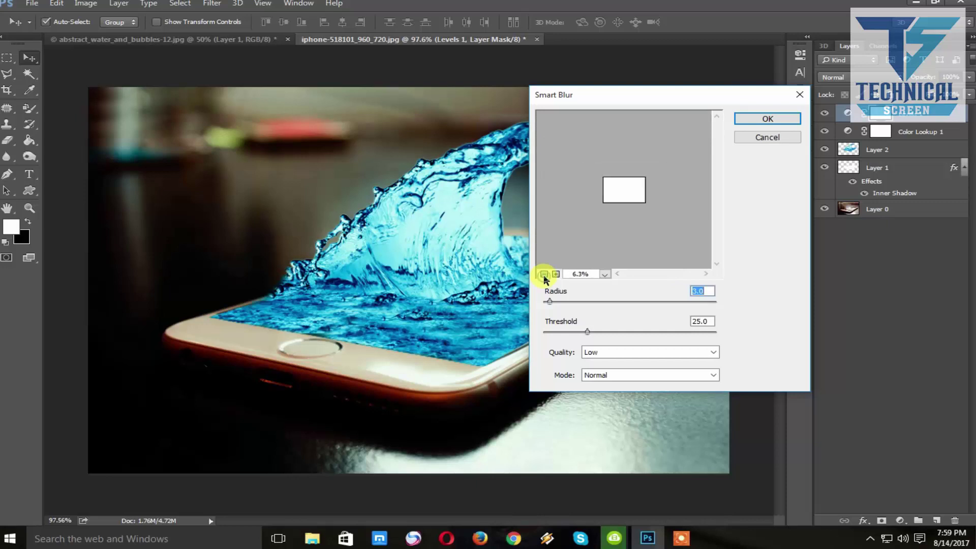
pyautogui.click(773, 142)
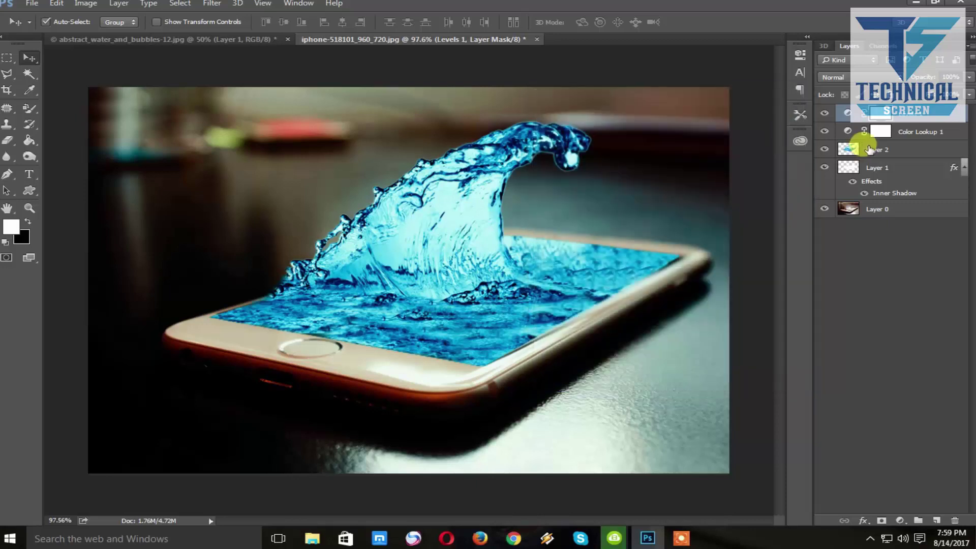
# Apply Smart Blur with radius 3.0 and threshold 25 to the water layer, Layer 2
pyautogui.click(864, 151)
pyautogui.click(212, 3)
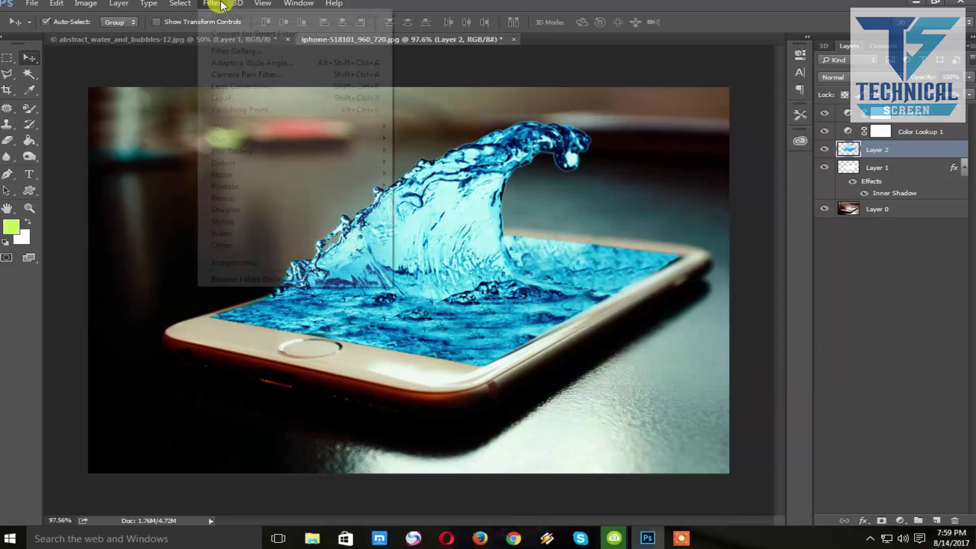
pyautogui.click(366, 227)
pyautogui.click(543, 274)
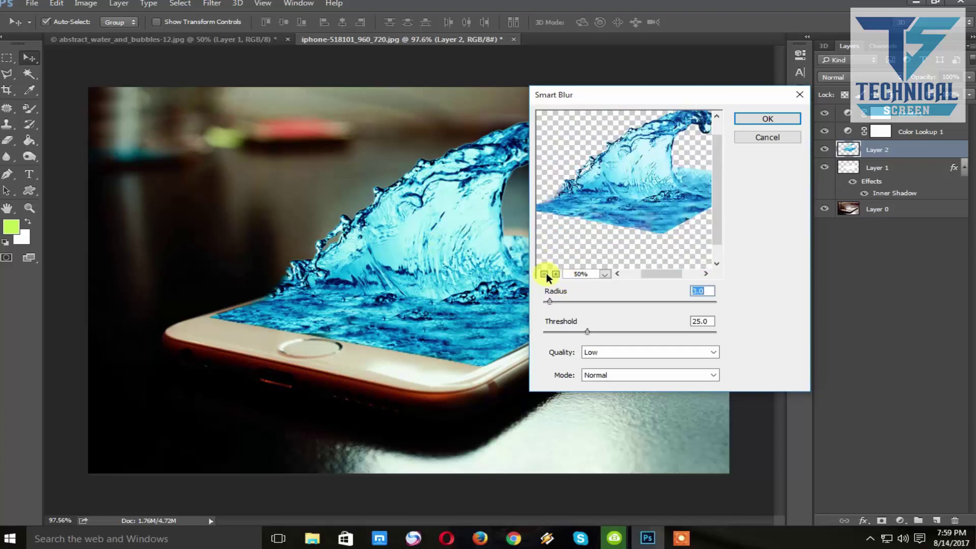
pyautogui.click(753, 118)
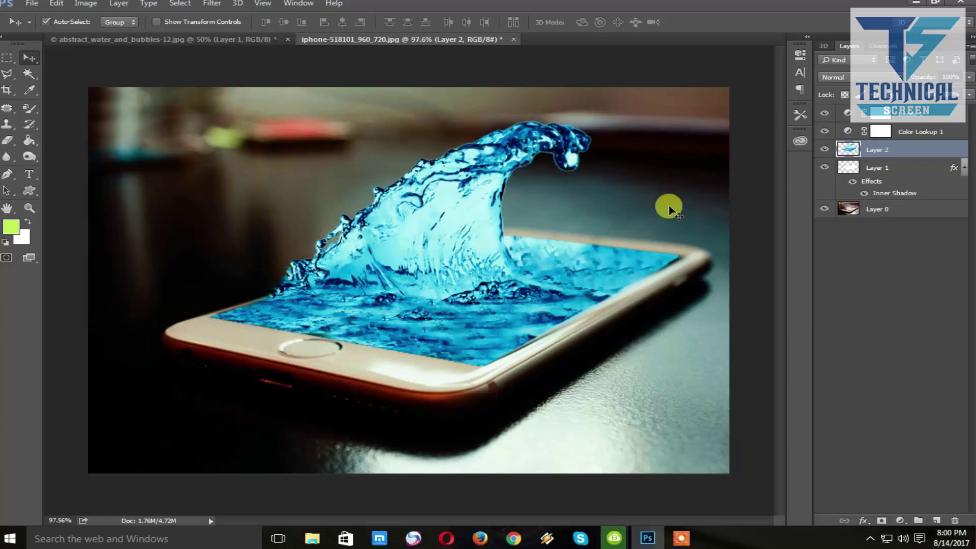
pyautogui.click(932, 119)
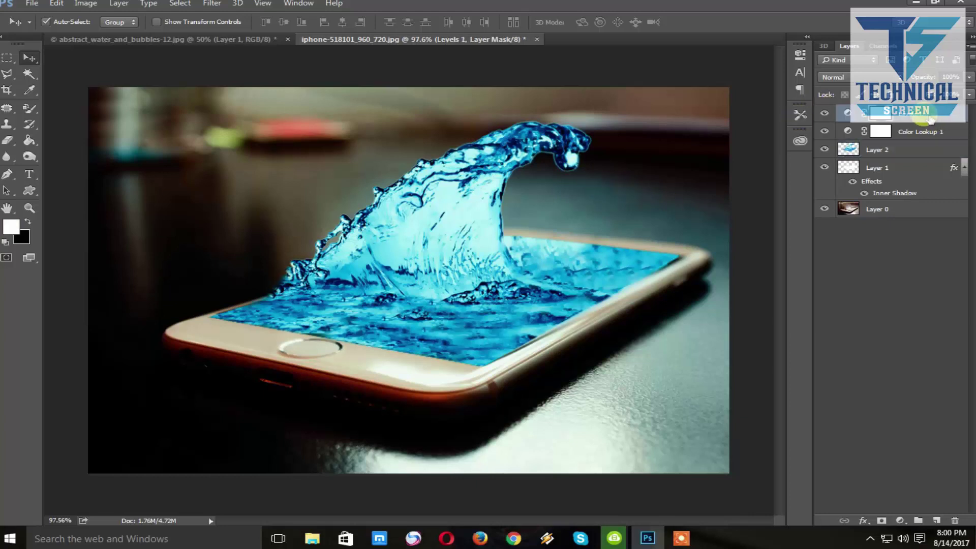
# Add a new top layer and fill it with black using the default colours
pyautogui.click(938, 518)
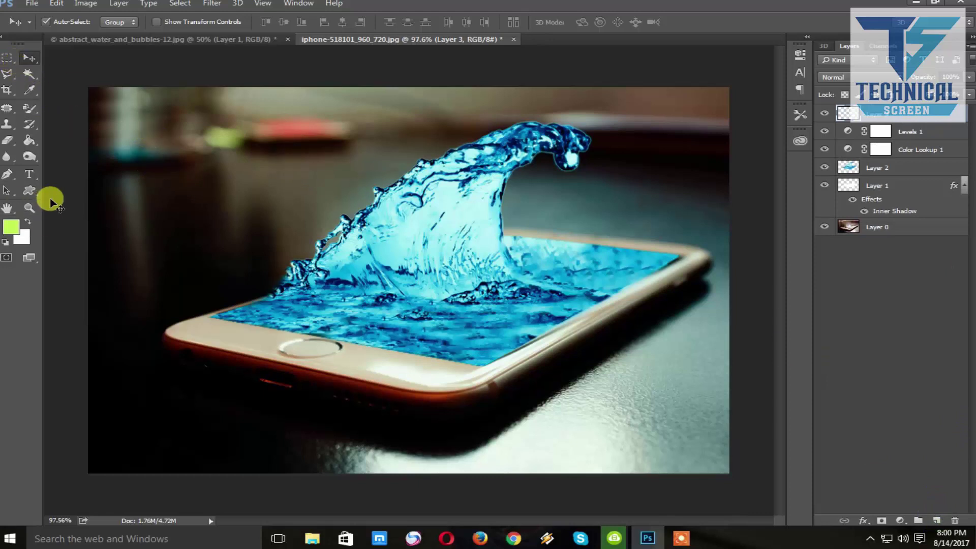
pyautogui.press('d')
pyautogui.hotkey('alt', 'BackSpace')
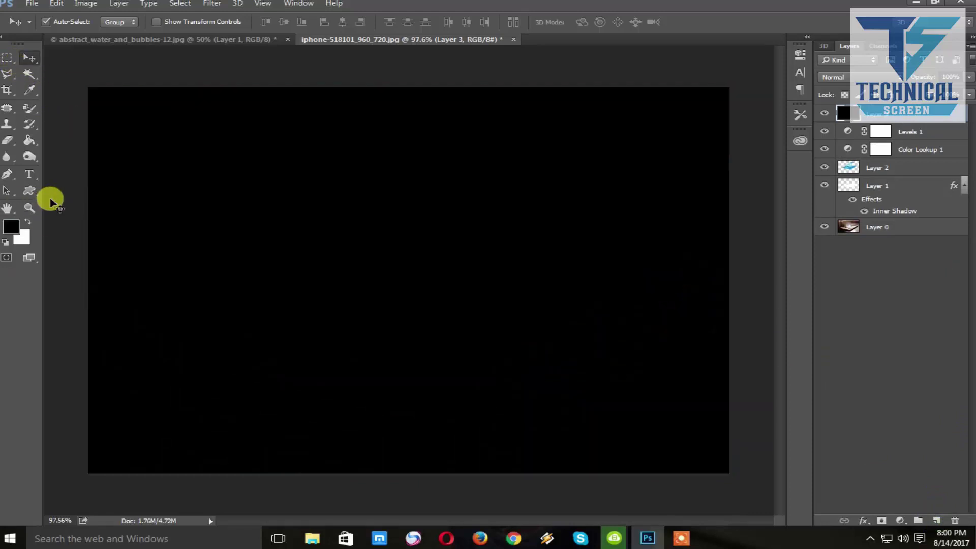
# Set a near-black foreground colour and pick the Eraser tool
pyautogui.click(10, 227)
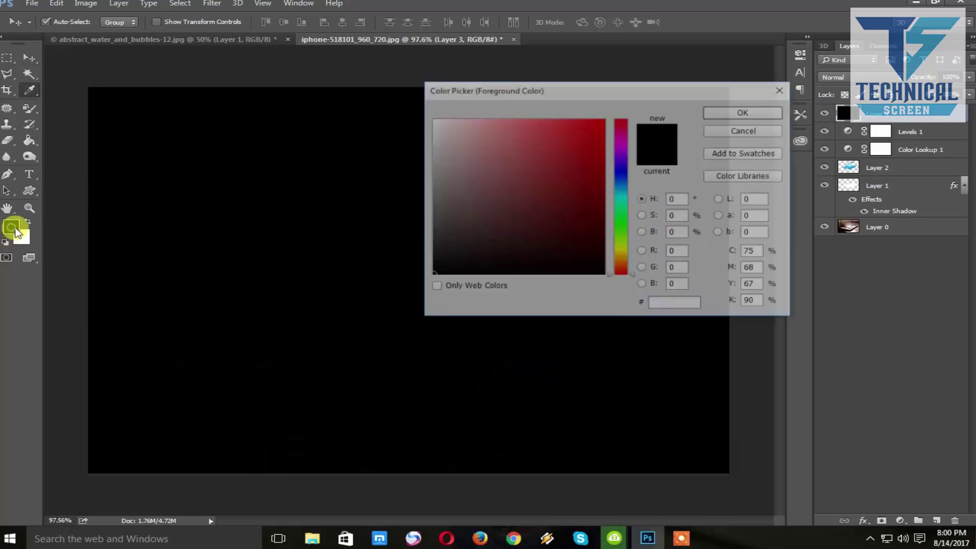
pyautogui.moveTo(583, 274); pyautogui.dragTo(435, 274)
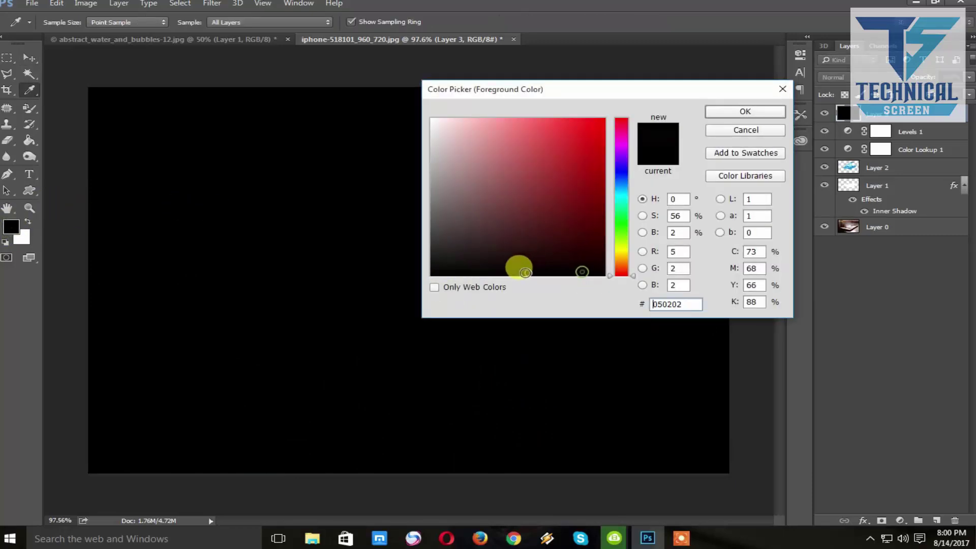
pyautogui.click(752, 112)
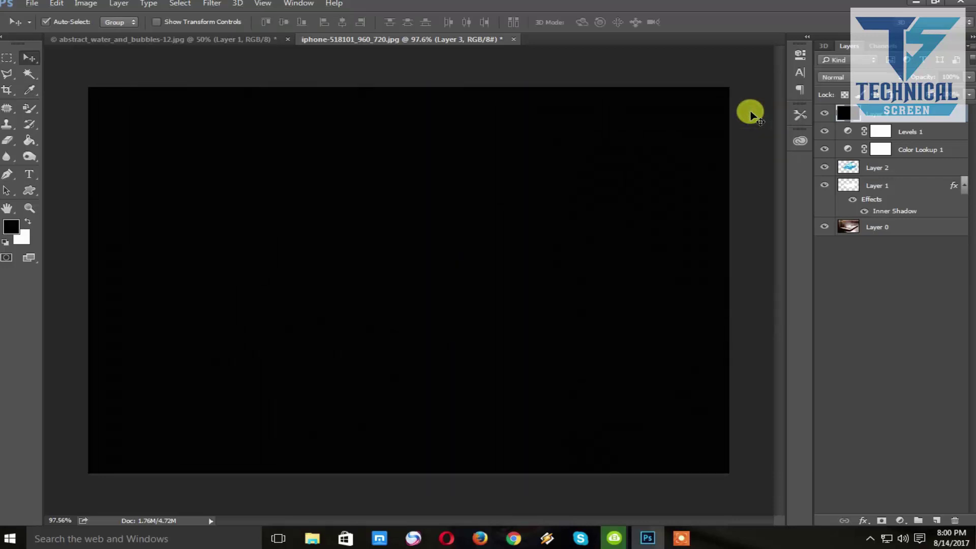
pyautogui.press('e')
pyautogui.rightClick(470, 229)
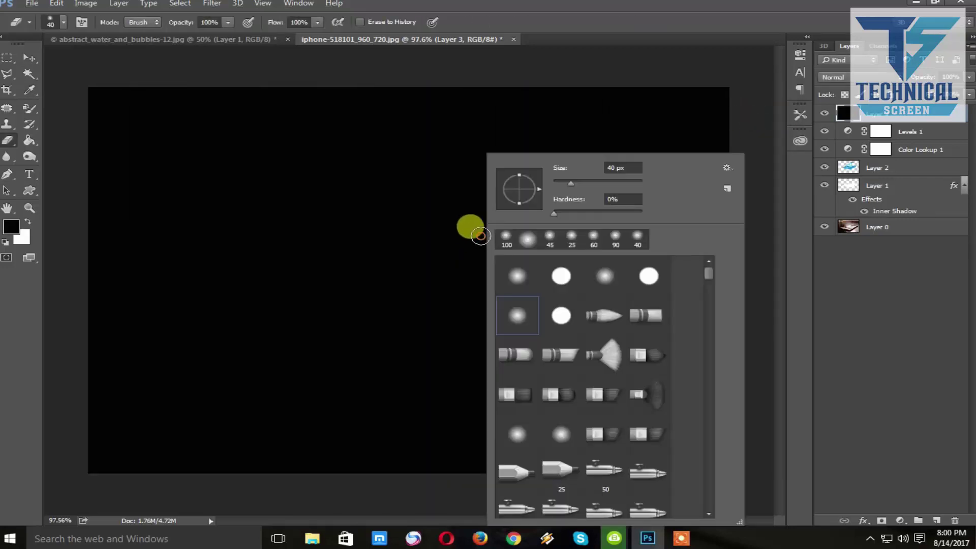
# With a large soft round eraser, clear black from the image centre, wave and phone
pyautogui.doubleClick(515, 284)
pyautogui.click(438, 227)
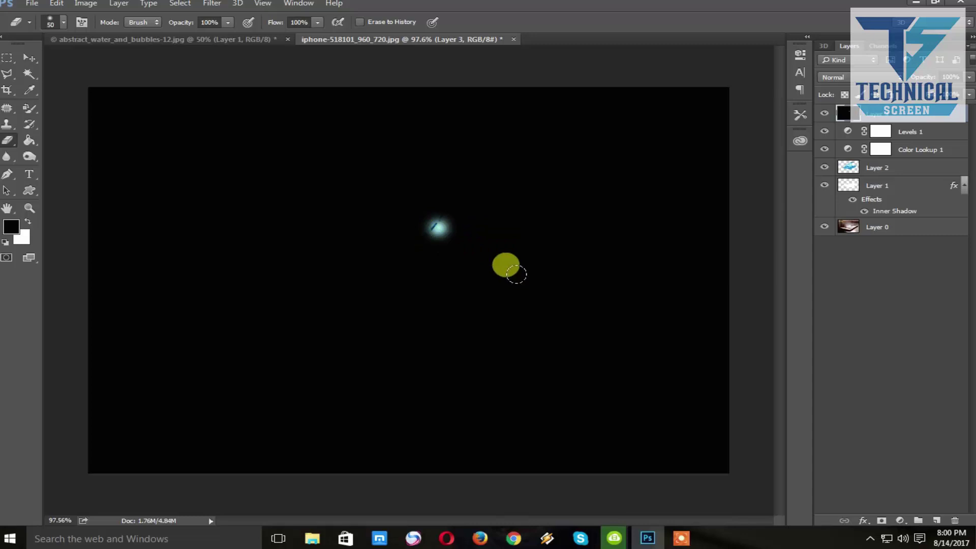
pyautogui.press(']')
pyautogui.press(']')
pyautogui.press(']')
pyautogui.moveTo(458, 208)
pyautogui.mouseDown()
pyautogui.moveTo(405, 223)
pyautogui.moveTo(370, 157)
pyautogui.moveTo(434, 127)
pyautogui.moveTo(543, 130)
pyautogui.moveTo(529, 218)
pyautogui.moveTo(573, 270)
pyautogui.moveTo(593, 244)
pyautogui.moveTo(561, 320)
pyautogui.moveTo(590, 333)
pyautogui.moveTo(440, 351)
pyautogui.moveTo(250, 350)
pyautogui.moveTo(168, 364)
pyautogui.moveTo(131, 349)
pyautogui.moveTo(113, 115)
pyautogui.moveTo(138, 231)
pyautogui.moveTo(126, 229)
pyautogui.mouseUp()
pyautogui.moveTo(118, 342)
pyautogui.mouseDown()
pyautogui.moveTo(250, 175)
pyautogui.moveTo(314, 163)
pyautogui.moveTo(200, 119)
pyautogui.moveTo(218, 133)
pyautogui.moveTo(293, 118)
pyautogui.moveTo(539, 139)
pyautogui.moveTo(531, 151)
pyautogui.moveTo(562, 135)
pyautogui.moveTo(503, 120)
pyautogui.moveTo(579, 142)
pyautogui.moveTo(580, 175)
pyautogui.moveTo(602, 133)
pyautogui.moveTo(573, 178)
pyautogui.mouseUp()
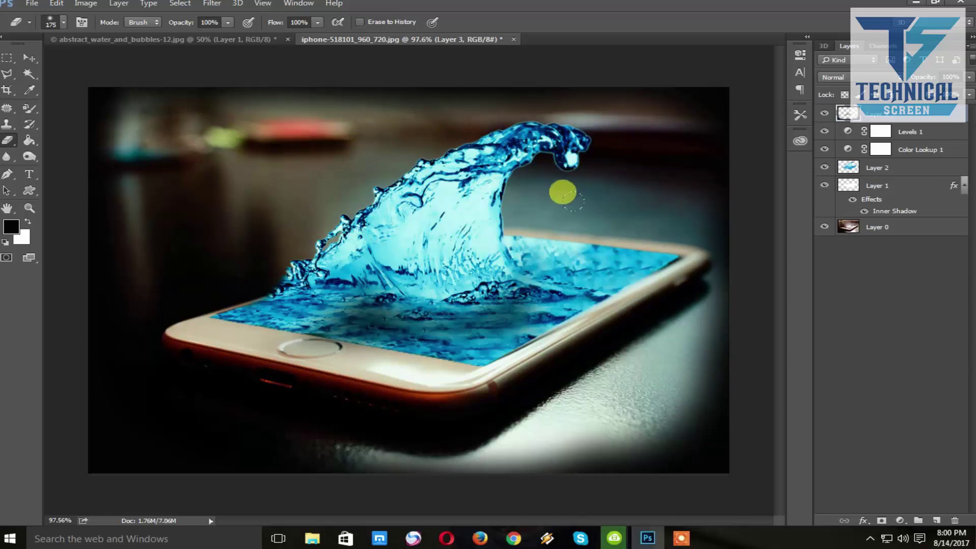
# With a smaller eraser, clear remaining black from the table, wave and phone screen
pyautogui.press('[')
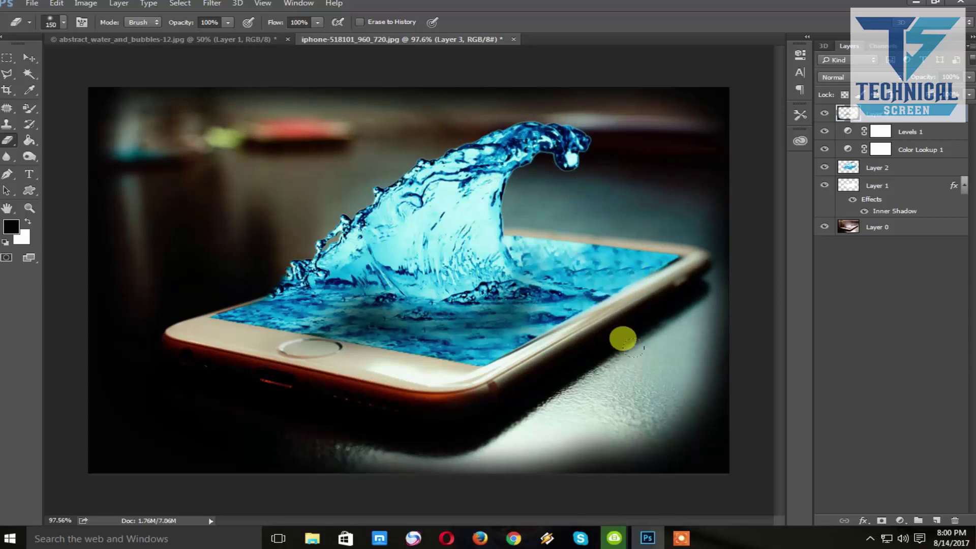
pyautogui.moveTo(617, 336)
pyautogui.mouseDown()
pyautogui.moveTo(636, 355)
pyautogui.moveTo(636, 392)
pyautogui.moveTo(141, 394)
pyautogui.moveTo(158, 248)
pyautogui.moveTo(136, 168)
pyautogui.moveTo(141, 154)
pyautogui.moveTo(447, 153)
pyautogui.moveTo(392, 102)
pyautogui.moveTo(510, 124)
pyautogui.moveTo(639, 130)
pyautogui.moveTo(645, 105)
pyautogui.moveTo(632, 234)
pyautogui.moveTo(627, 150)
pyautogui.moveTo(628, 382)
pyautogui.moveTo(600, 397)
pyautogui.moveTo(630, 331)
pyautogui.moveTo(620, 311)
pyautogui.mouseUp()
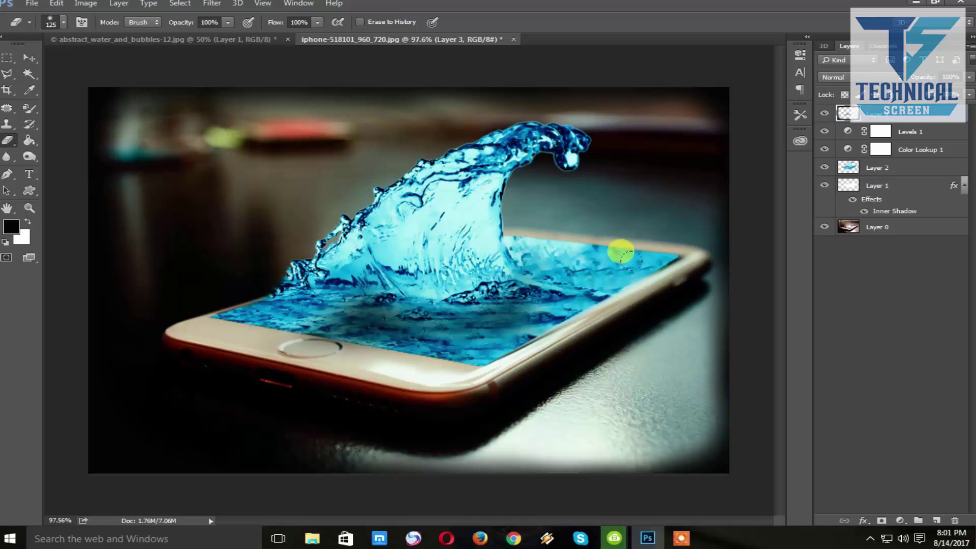
pyautogui.moveTo(615, 249)
pyautogui.mouseDown()
pyautogui.moveTo(583, 191)
pyautogui.moveTo(413, 222)
pyautogui.moveTo(688, 236)
pyautogui.moveTo(431, 338)
pyautogui.moveTo(323, 346)
pyautogui.moveTo(224, 286)
pyautogui.moveTo(417, 334)
pyautogui.moveTo(322, 329)
pyautogui.moveTo(370, 337)
pyautogui.moveTo(240, 246)
pyautogui.moveTo(435, 279)
pyautogui.moveTo(464, 310)
pyautogui.moveTo(569, 259)
pyautogui.mouseUp()
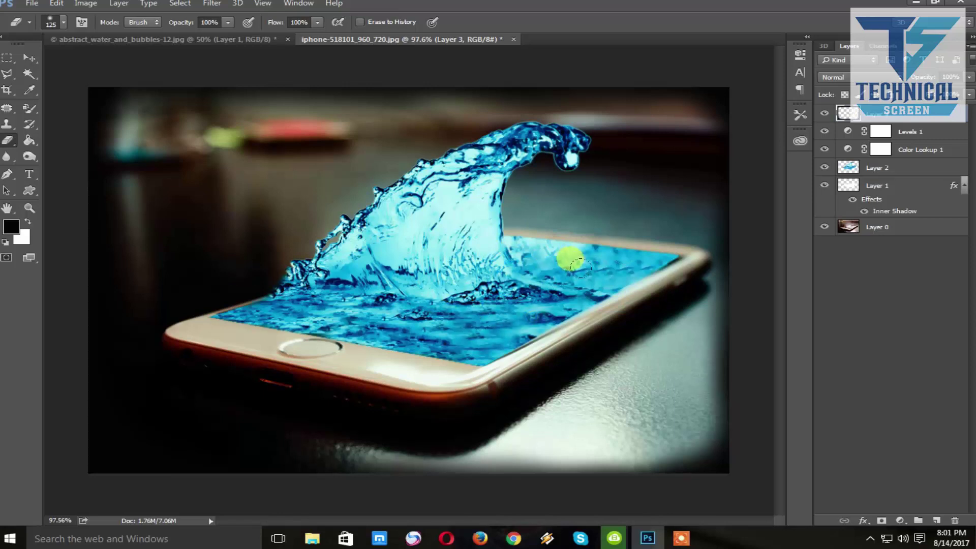
pyautogui.moveTo(635, 239)
pyautogui.mouseDown()
pyautogui.moveTo(544, 288)
pyautogui.moveTo(640, 233)
pyautogui.moveTo(580, 259)
pyautogui.moveTo(640, 228)
pyautogui.moveTo(643, 156)
pyautogui.moveTo(475, 146)
pyautogui.moveTo(522, 124)
pyautogui.moveTo(462, 116)
pyautogui.moveTo(510, 126)
pyautogui.mouseUp()
# On Layer 0, set up the Clone Stamp tool with 38% opacity and 56% flow
pyautogui.click(874, 231)
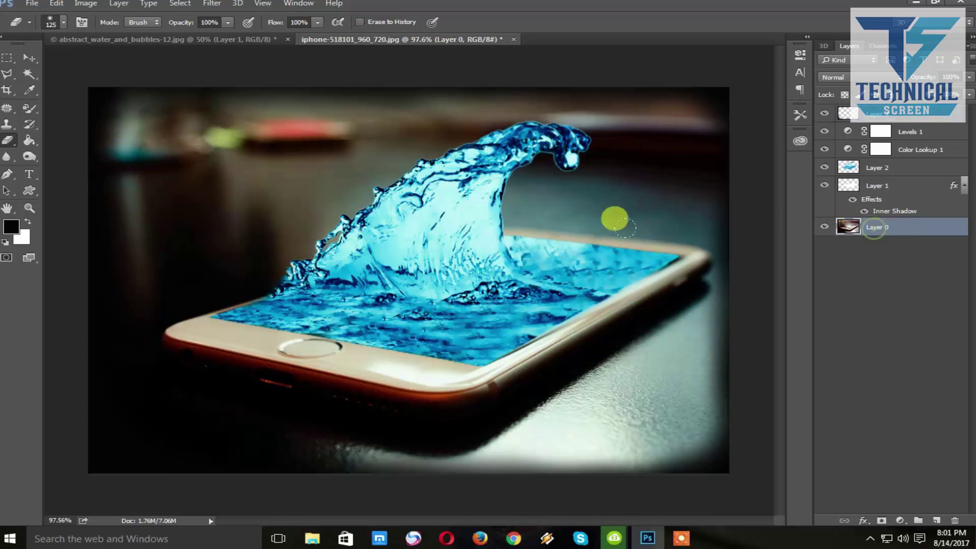
pyautogui.click(6, 131)
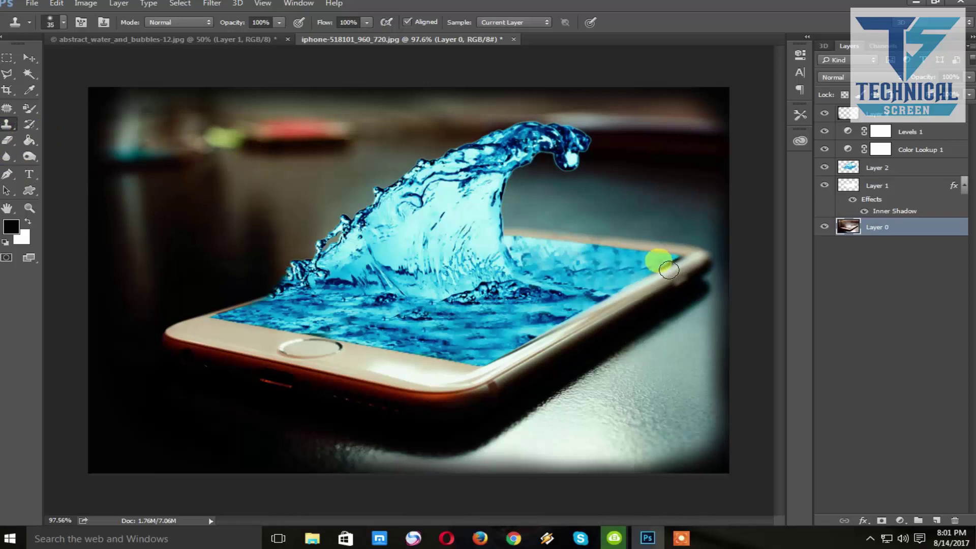
pyautogui.click(303, 40)
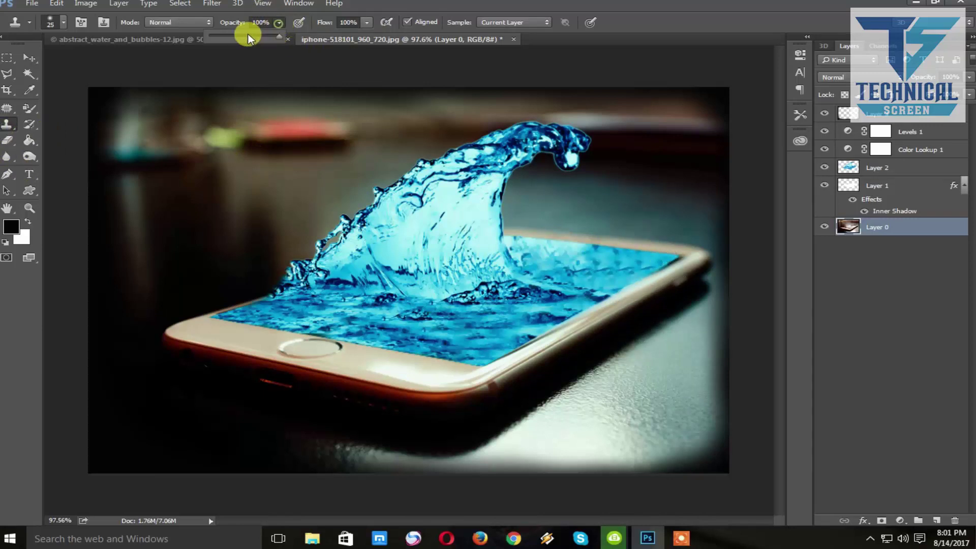
pyautogui.moveTo(250, 38); pyautogui.dragTo(236, 38)
pyautogui.moveTo(367, 22); pyautogui.dragTo(338, 36)
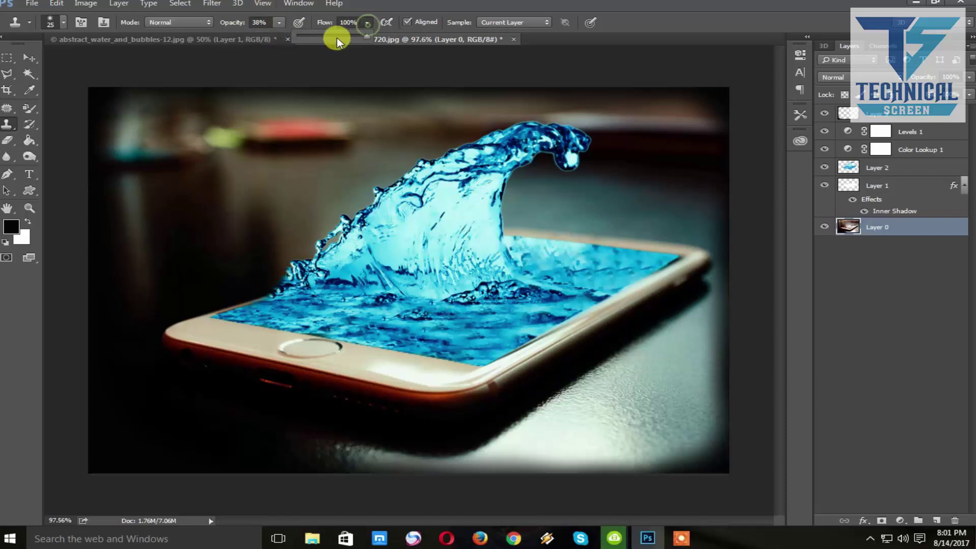
pyautogui.click(439, 3)
# Clone over the phone's right corner and along its right screen edge
pyautogui.moveTo(588, 157); pyautogui.dragTo(682, 273)
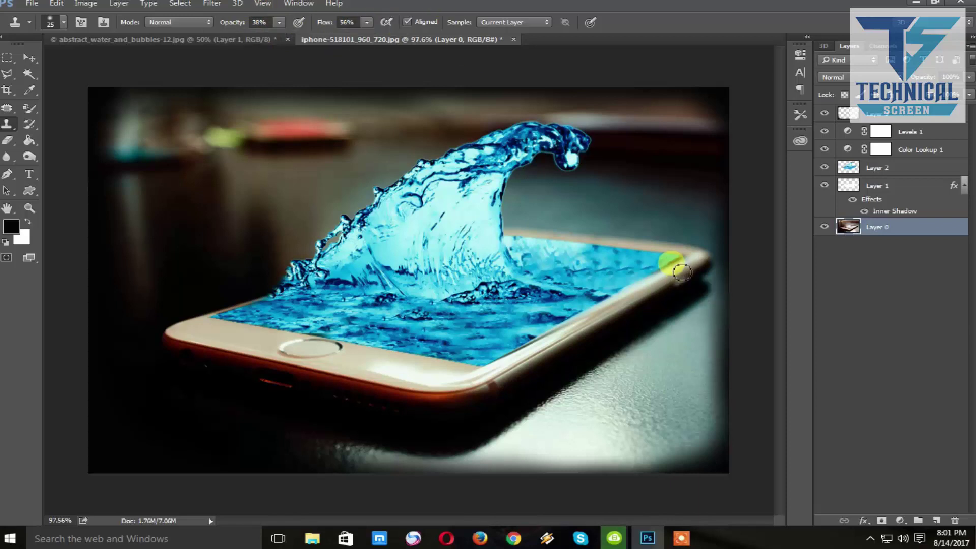
pyautogui.hotkey('ctrl', '1')
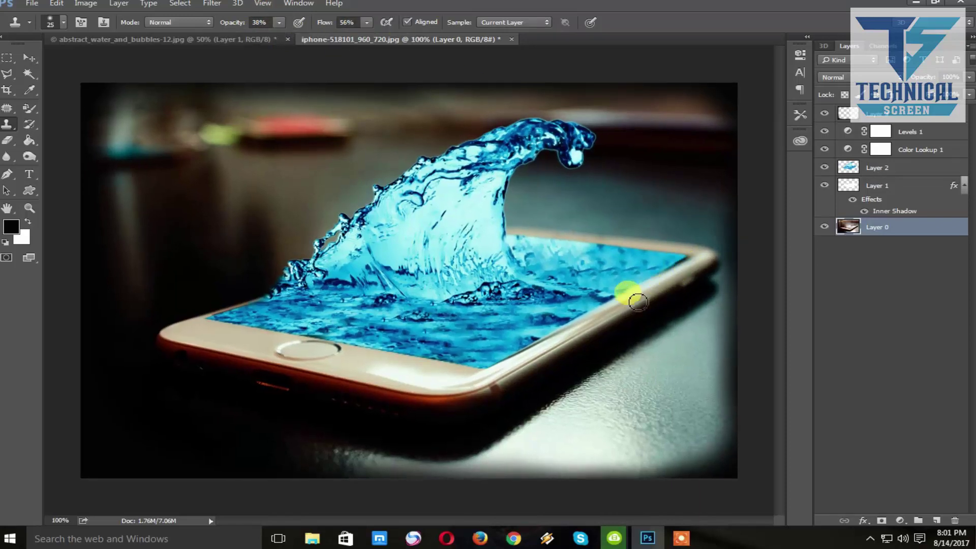
pyautogui.moveTo(681, 272); pyautogui.dragTo(640, 299)
pyautogui.hotkey('ctrl', '+')
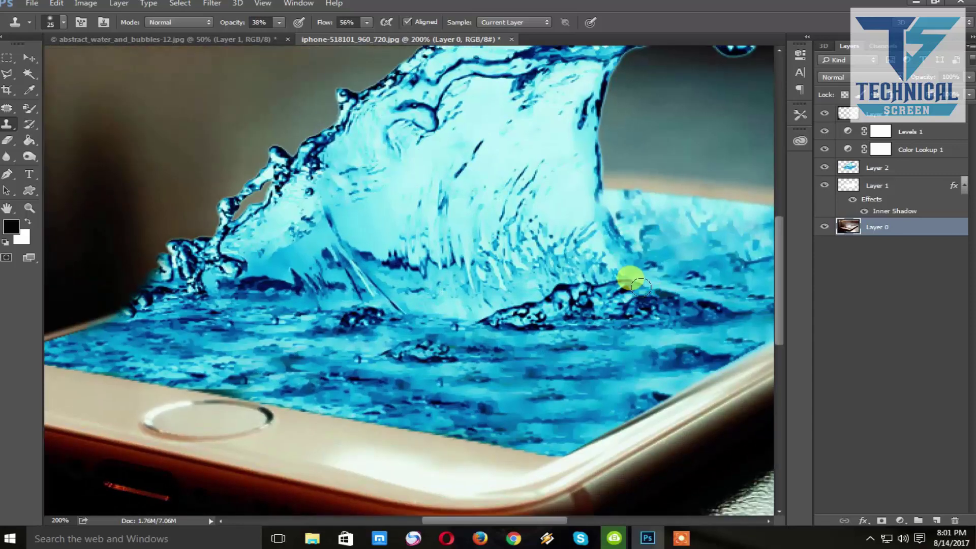
pyautogui.moveTo(658, 252)
pyautogui.mouseDown()
pyautogui.moveTo(533, 298)
pyautogui.moveTo(603, 330)
pyautogui.mouseUp()
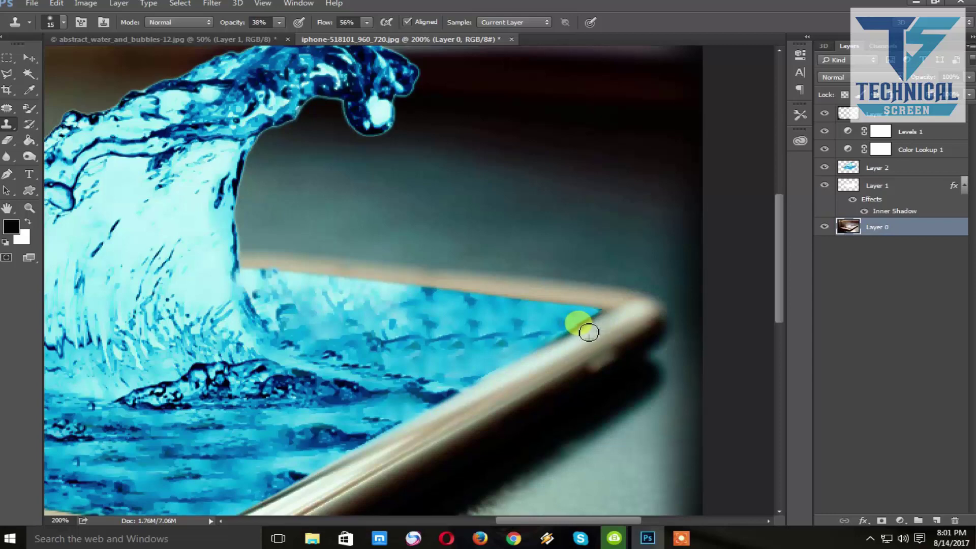
pyautogui.moveTo(551, 370); pyautogui.dragTo(588, 290)
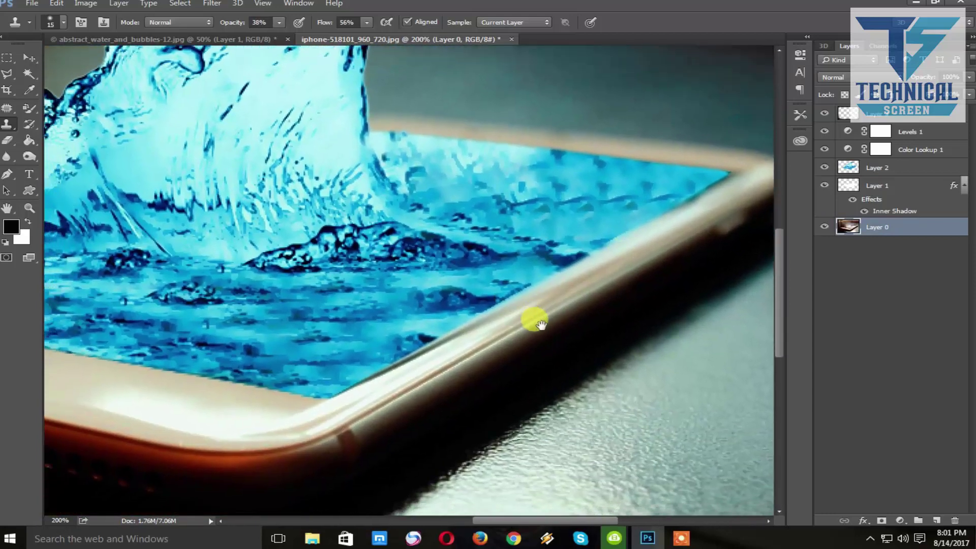
pyautogui.moveTo(453, 346)
pyautogui.mouseDown()
pyautogui.moveTo(418, 364)
pyautogui.moveTo(437, 346)
pyautogui.moveTo(388, 379)
pyautogui.moveTo(451, 331)
pyautogui.moveTo(381, 373)
pyautogui.moveTo(413, 355)
pyautogui.mouseUp()
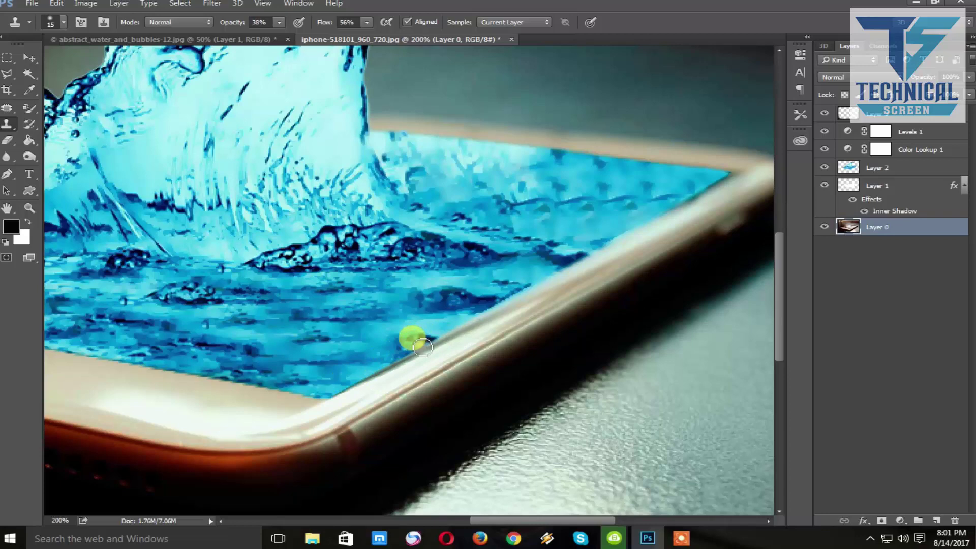
pyautogui.hotkey('ctrl', '-')
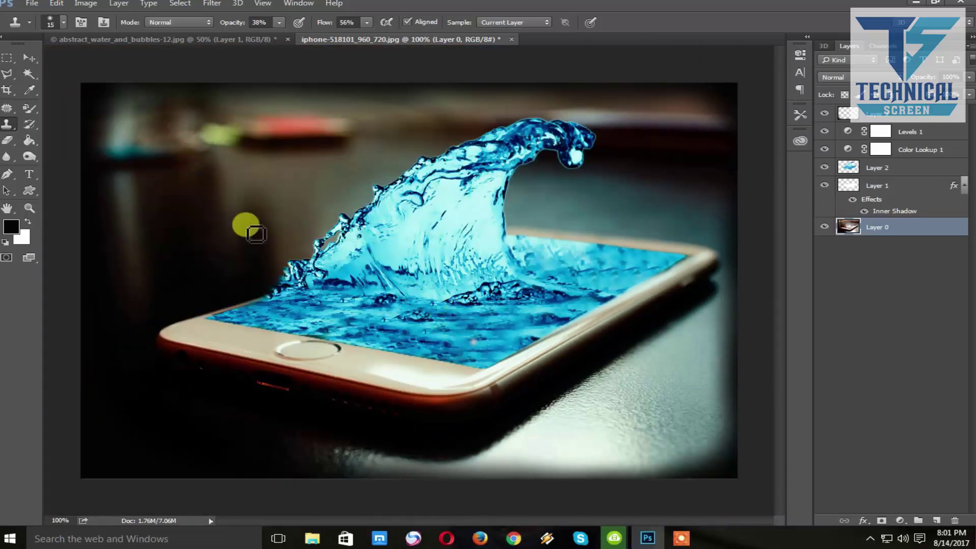
# Soften the water along the phone's lower screen edge on Layer 0 with the Blur tool at 26% strength
pyautogui.click(8, 162)
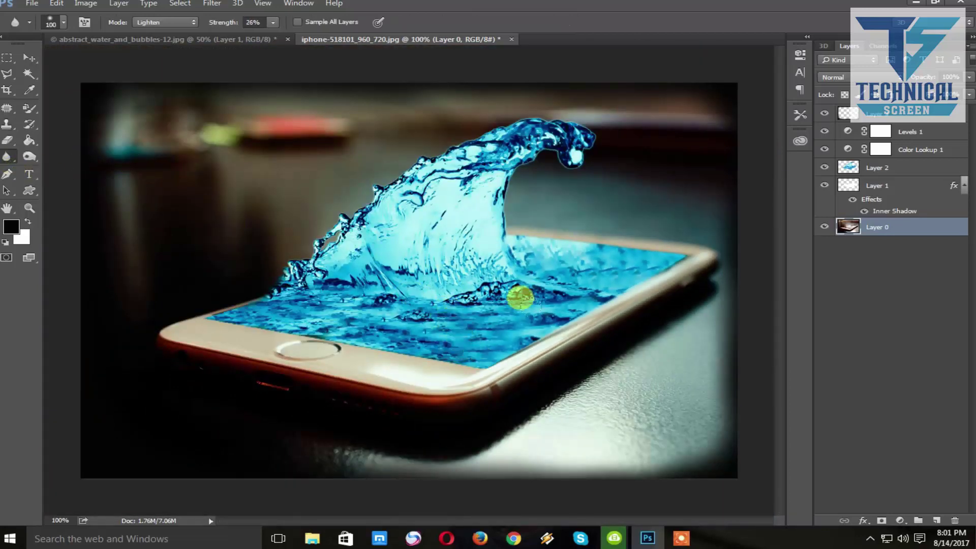
pyautogui.press('[')
pyautogui.press('[')
pyautogui.press('[')
pyautogui.moveTo(473, 370)
pyautogui.mouseDown()
pyautogui.moveTo(458, 357)
pyautogui.moveTo(315, 331)
pyautogui.moveTo(429, 358)
pyautogui.mouseUp()
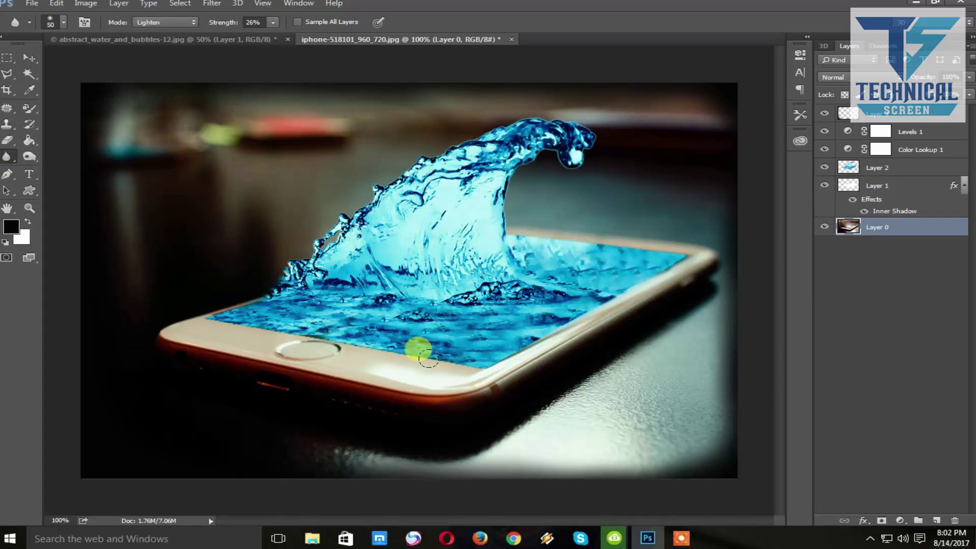
pyautogui.hotkey('ctrl', '+')
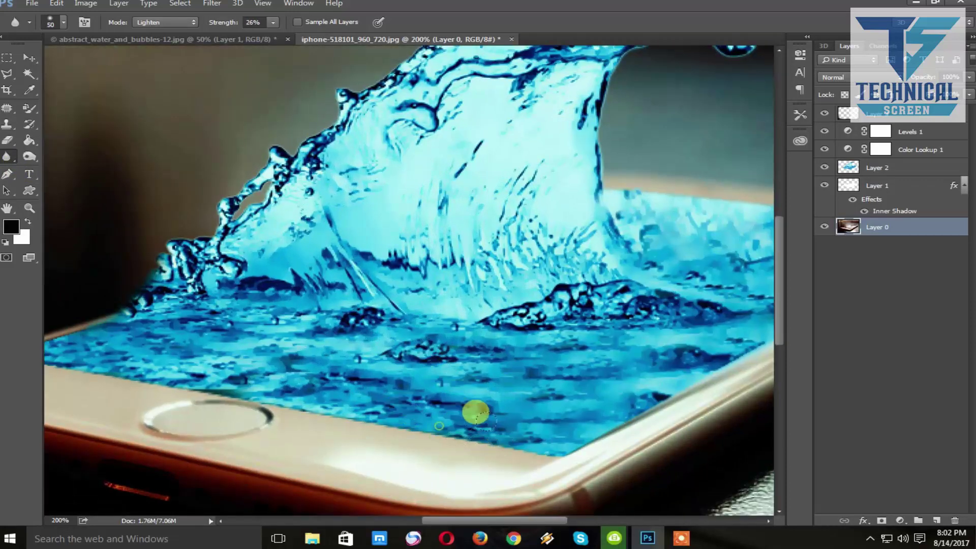
pyautogui.moveTo(533, 432)
pyautogui.mouseDown()
pyautogui.moveTo(471, 420)
pyautogui.moveTo(512, 397)
pyautogui.moveTo(68, 318)
pyautogui.mouseUp()
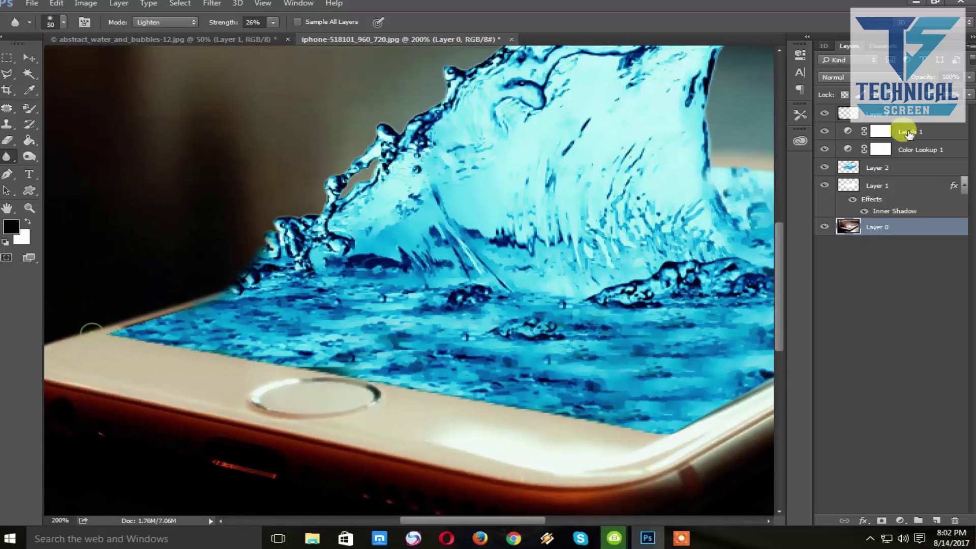
# On Layer 2, blur the water along the screen border and up the wave toward its crest
pyautogui.click(868, 165)
pyautogui.moveTo(444, 375)
pyautogui.mouseDown()
pyautogui.moveTo(377, 376)
pyautogui.moveTo(459, 375)
pyautogui.moveTo(619, 411)
pyautogui.moveTo(251, 338)
pyautogui.moveTo(229, 338)
pyautogui.moveTo(317, 359)
pyautogui.moveTo(144, 323)
pyautogui.moveTo(123, 333)
pyautogui.moveTo(177, 288)
pyautogui.mouseUp()
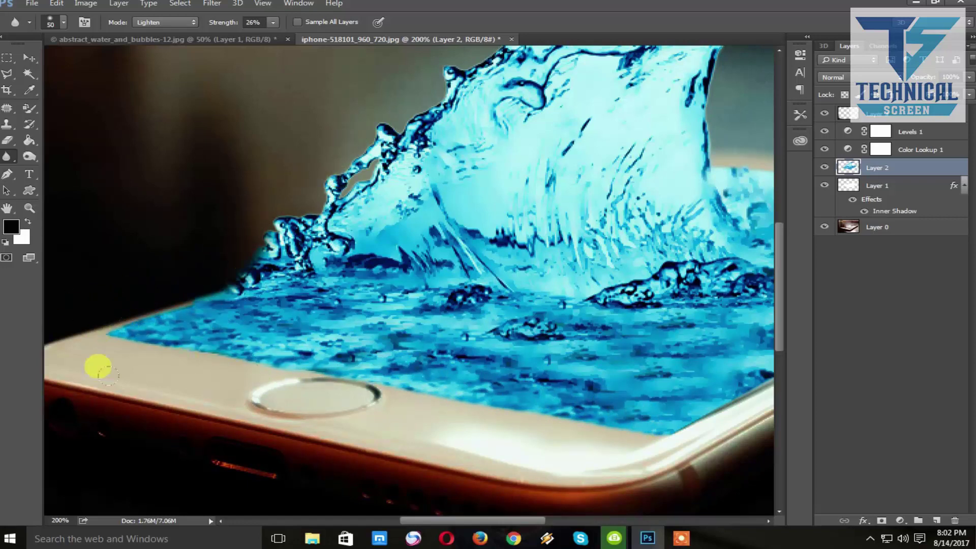
pyautogui.moveTo(99, 350)
pyautogui.mouseDown()
pyautogui.moveTo(343, 366)
pyautogui.moveTo(258, 345)
pyautogui.moveTo(559, 374)
pyautogui.mouseUp()
pyautogui.hotkey('ctrl', '-')
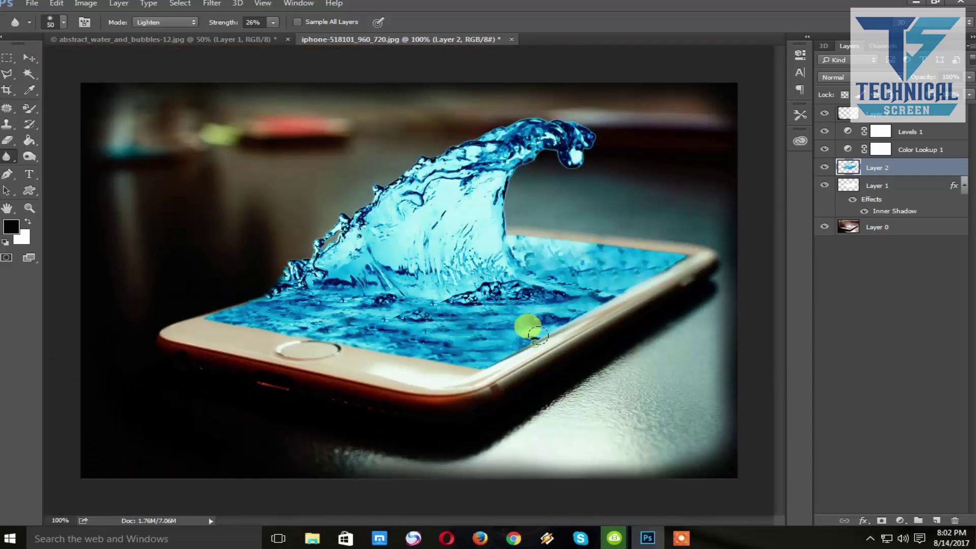
pyautogui.moveTo(537, 335)
pyautogui.mouseDown()
pyautogui.moveTo(692, 240)
pyautogui.moveTo(572, 229)
pyautogui.mouseUp()
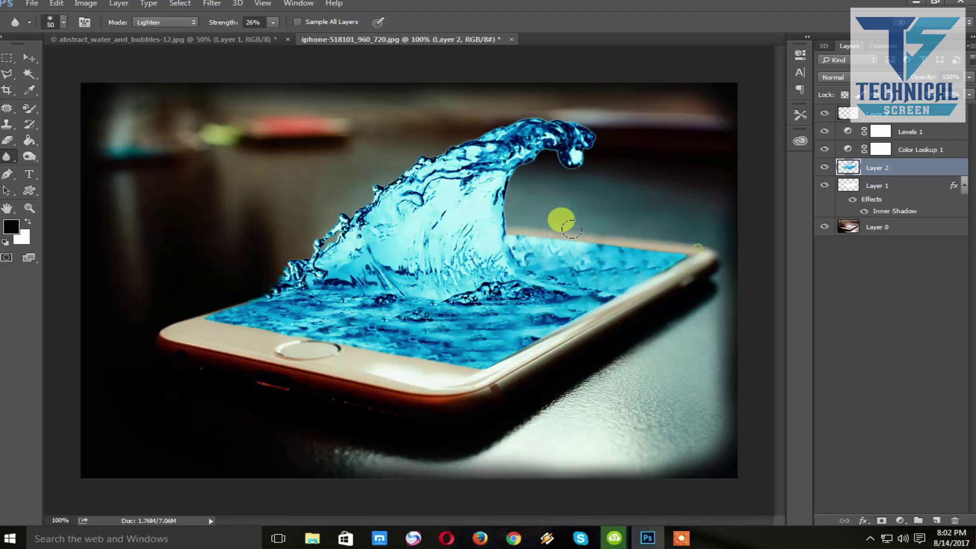
pyautogui.moveTo(629, 242)
pyautogui.mouseDown()
pyautogui.moveTo(564, 227)
pyautogui.moveTo(534, 164)
pyautogui.moveTo(559, 156)
pyautogui.moveTo(562, 114)
pyautogui.moveTo(473, 124)
pyautogui.moveTo(392, 175)
pyautogui.mouseUp()
pyautogui.click(210, 4)
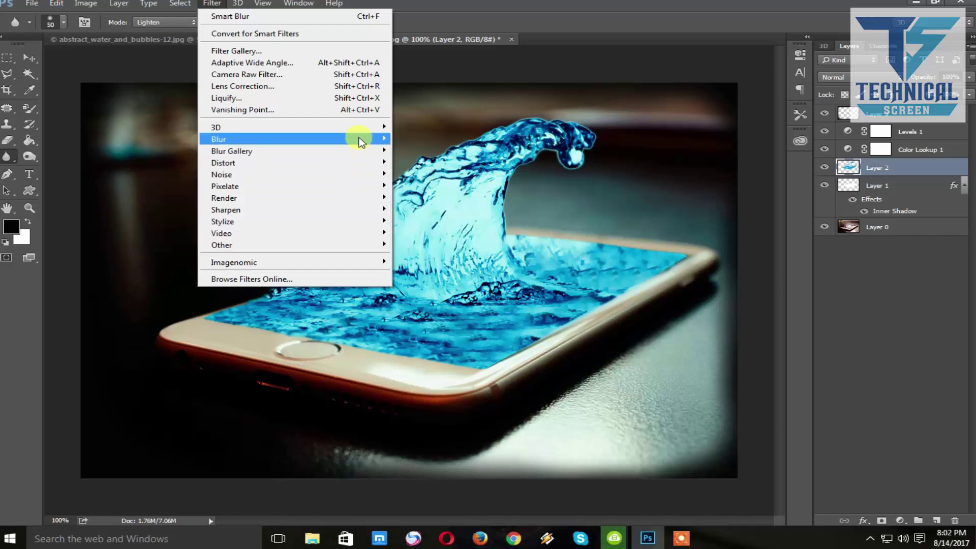
pyautogui.moveTo(290, 139)
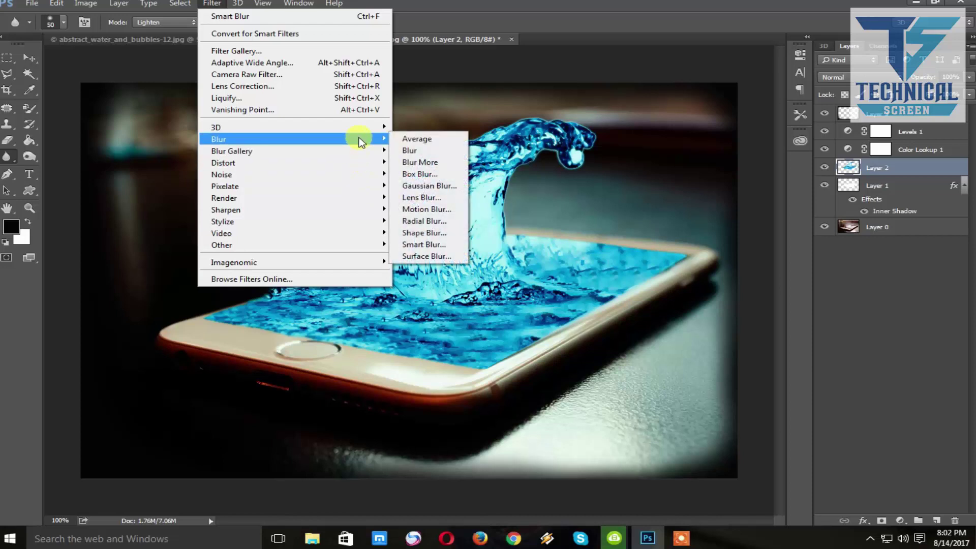
pyautogui.click(427, 233)
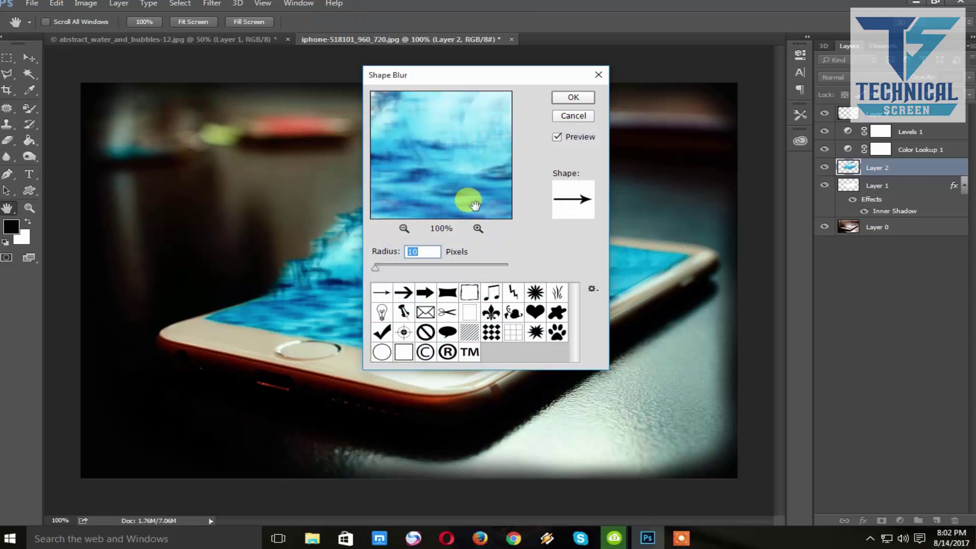
pyautogui.moveTo(487, 77); pyautogui.dragTo(625, 93)
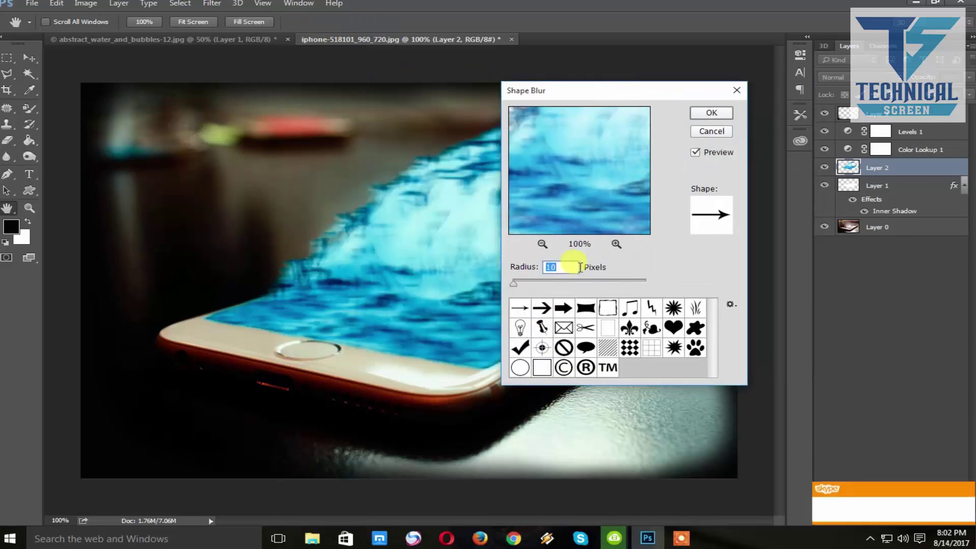
pyautogui.moveTo(514, 286); pyautogui.dragTo(539, 288)
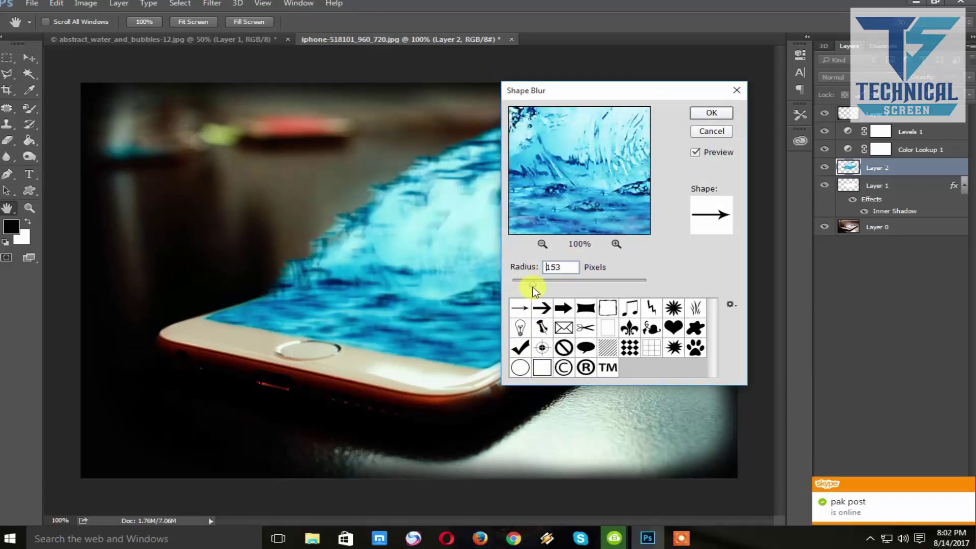
pyautogui.click(543, 243)
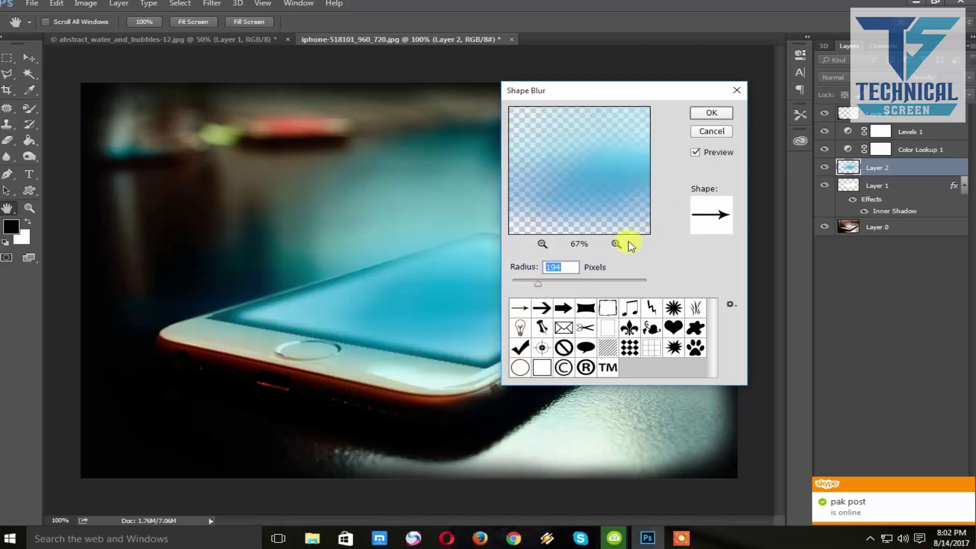
pyautogui.click(714, 130)
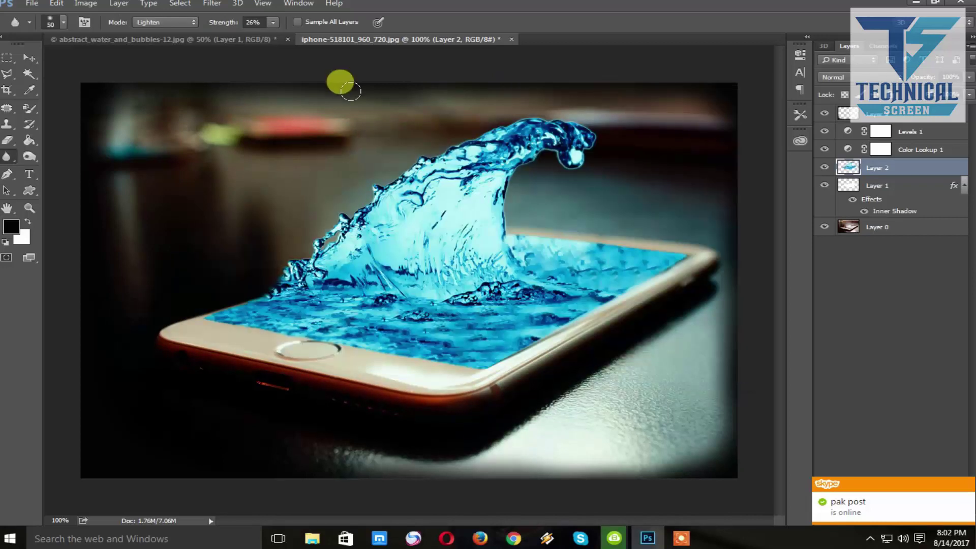
pyautogui.click(211, 3)
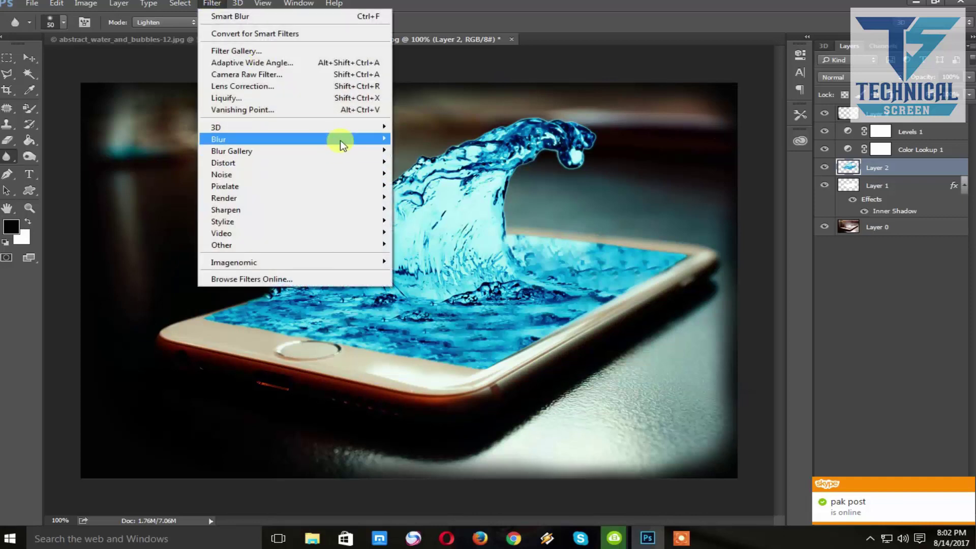
pyautogui.moveTo(226, 210)
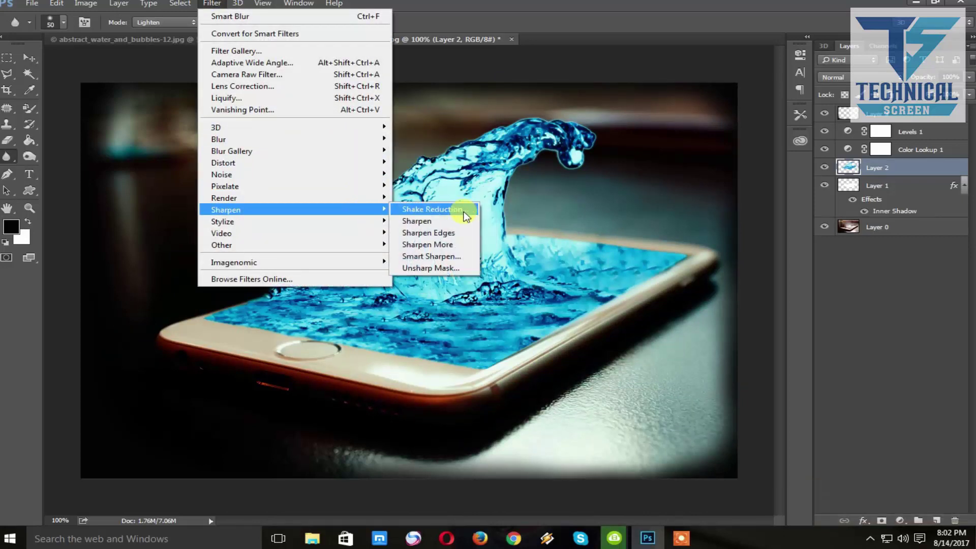
# Apply Smart Sharpen at 82% amount and 0.7 px radius to the water layer
pyautogui.click(444, 257)
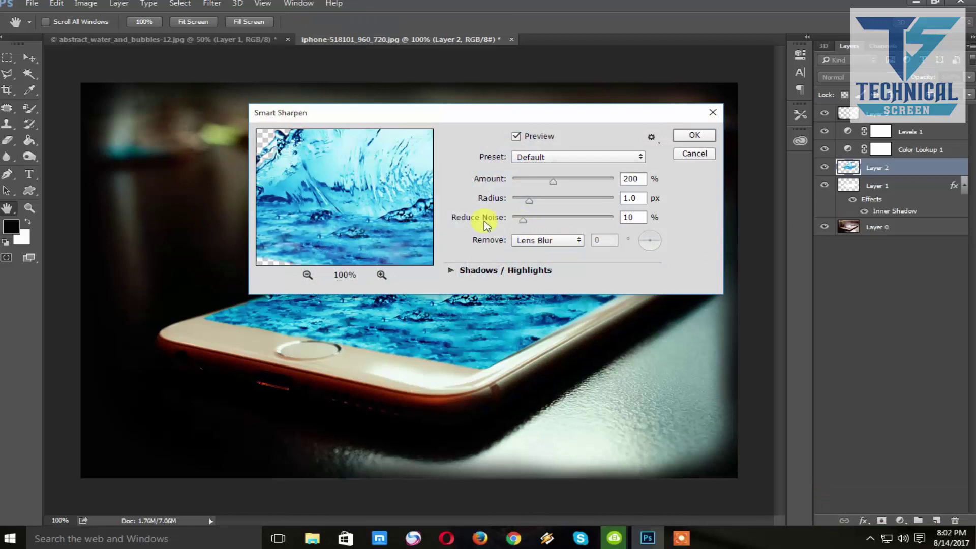
pyautogui.moveTo(545, 120); pyautogui.dragTo(790, 203)
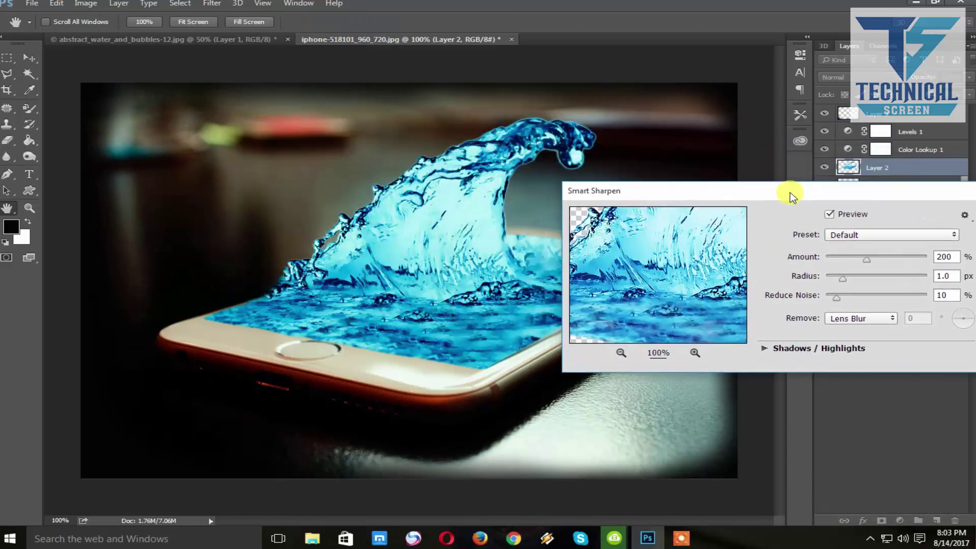
pyautogui.moveTo(866, 271); pyautogui.dragTo(846, 272)
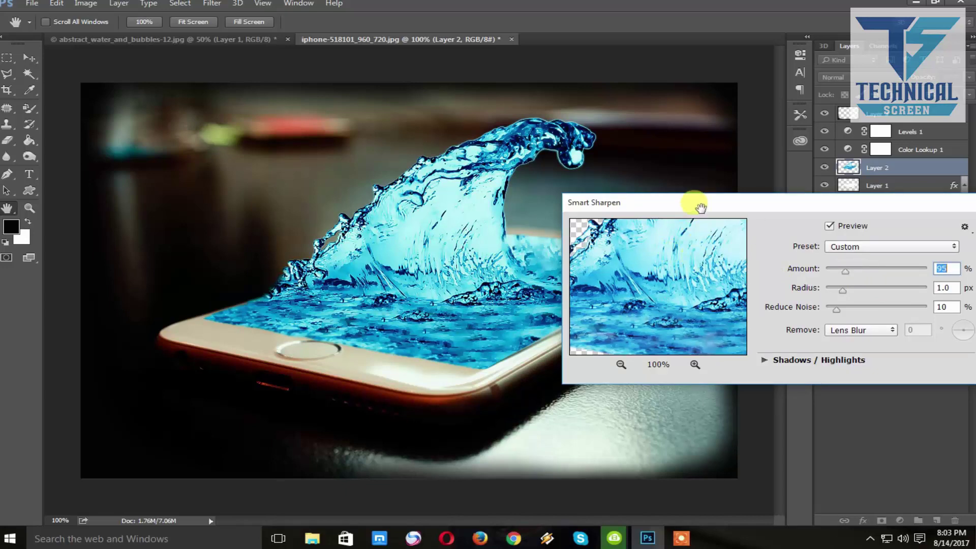
pyautogui.moveTo(693, 202); pyautogui.dragTo(579, 273)
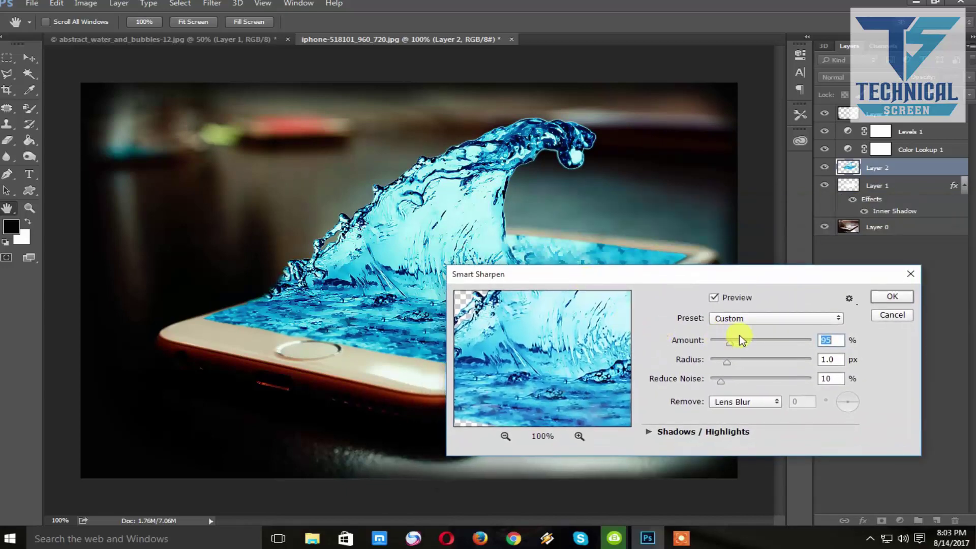
pyautogui.write('82')
pyautogui.moveTo(728, 359); pyautogui.dragTo(722, 360)
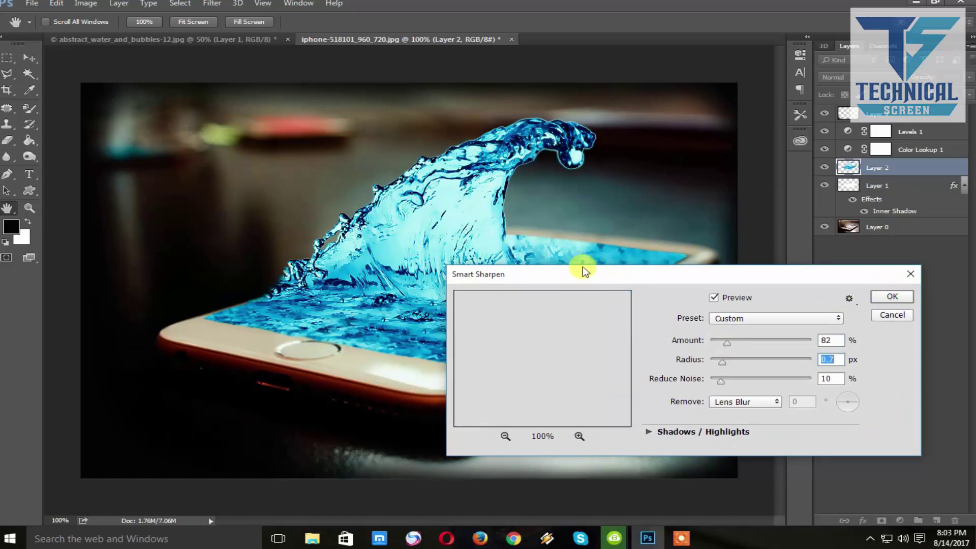
pyautogui.press('Return')
pyautogui.moveTo(596, 260); pyautogui.dragTo(605, 260)
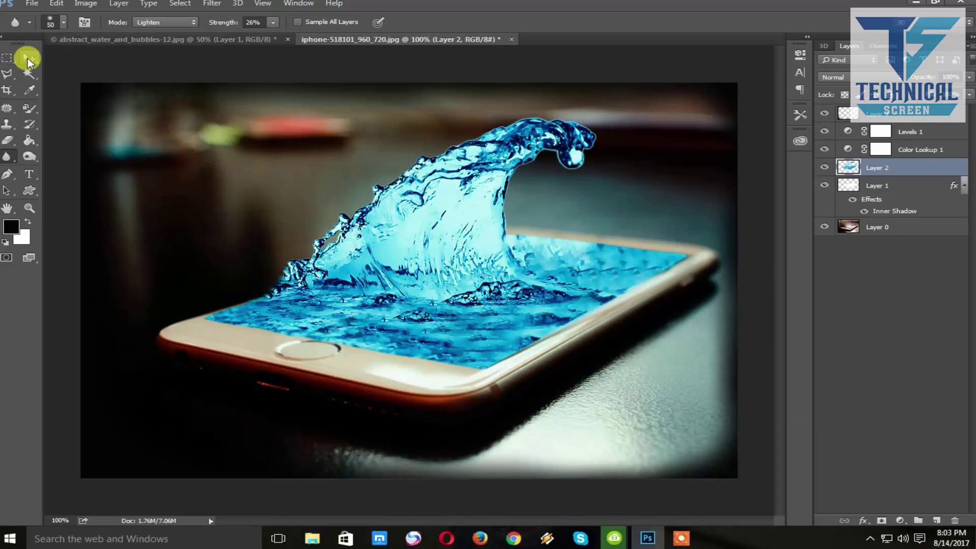
# Start a text layer above the phone with white 36 pt text
pyautogui.click(30, 61)
pyautogui.click(29, 175)
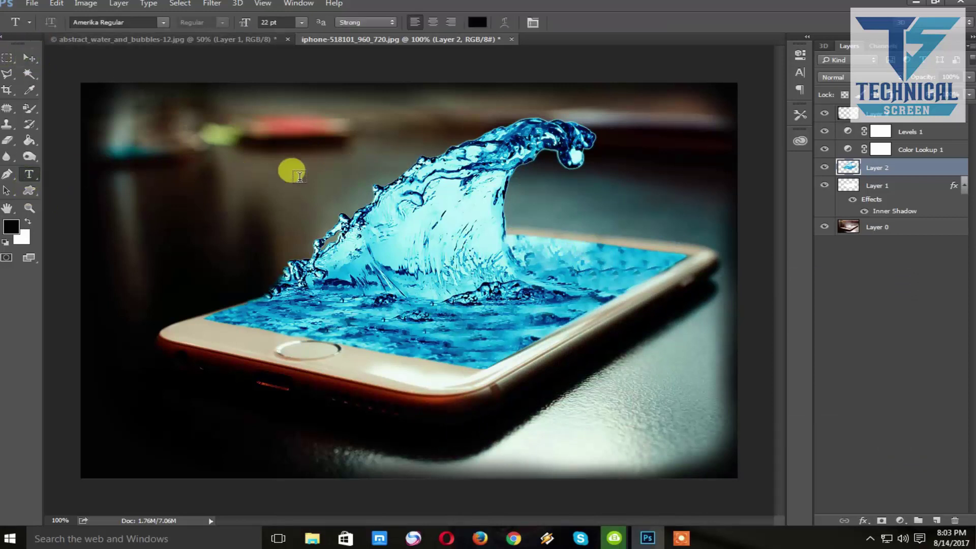
pyautogui.click(199, 167)
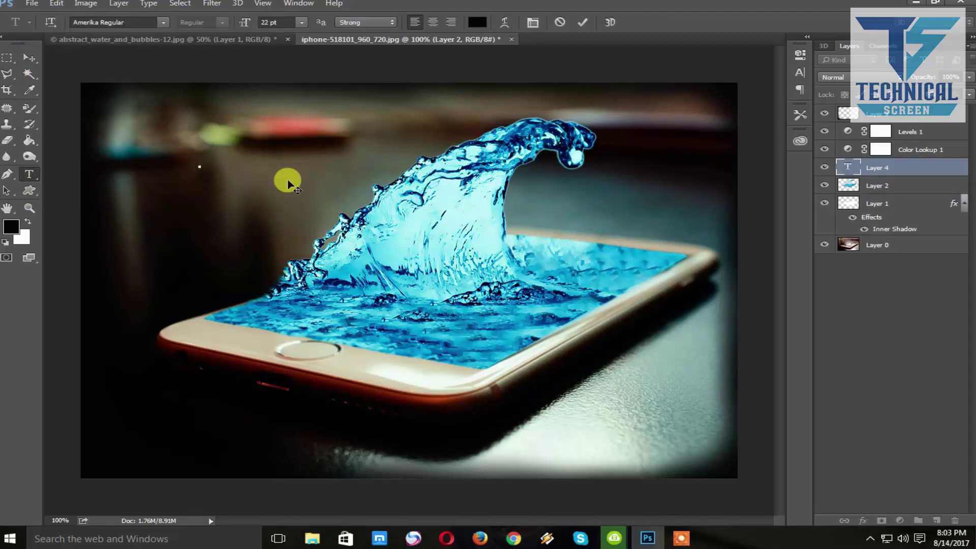
pyautogui.write('PHoto')
pyautogui.click(477, 22)
pyautogui.moveTo(453, 148); pyautogui.dragTo(398, 98)
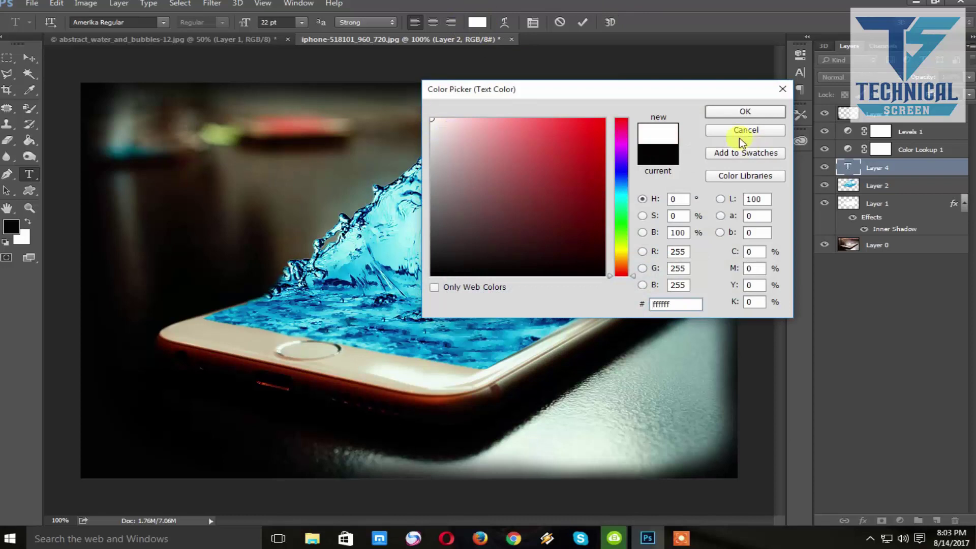
pyautogui.click(717, 112)
pyautogui.click(303, 22)
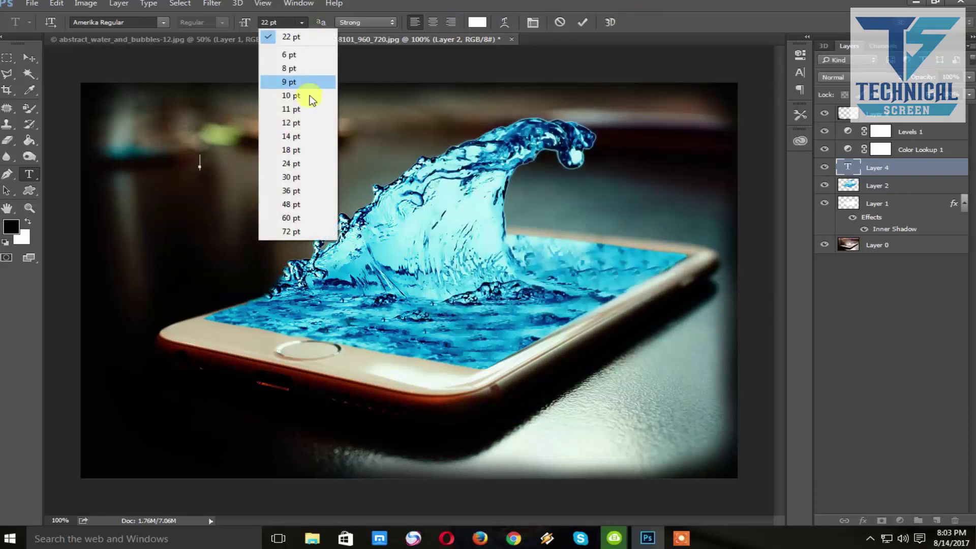
pyautogui.click(291, 191)
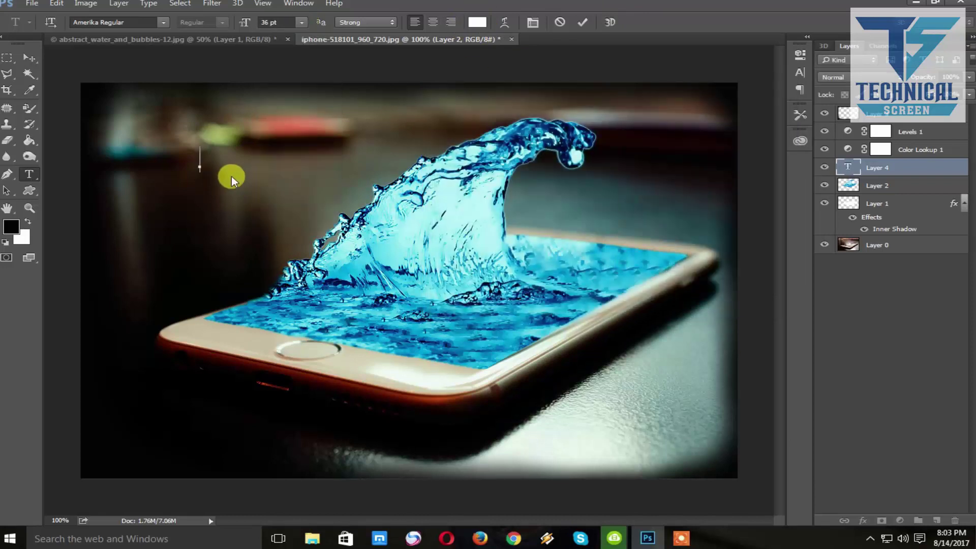
# Set the font to AltonaBold Regular and type 'Photoshop Water Effects Tutorial'
pyautogui.write('PHO')
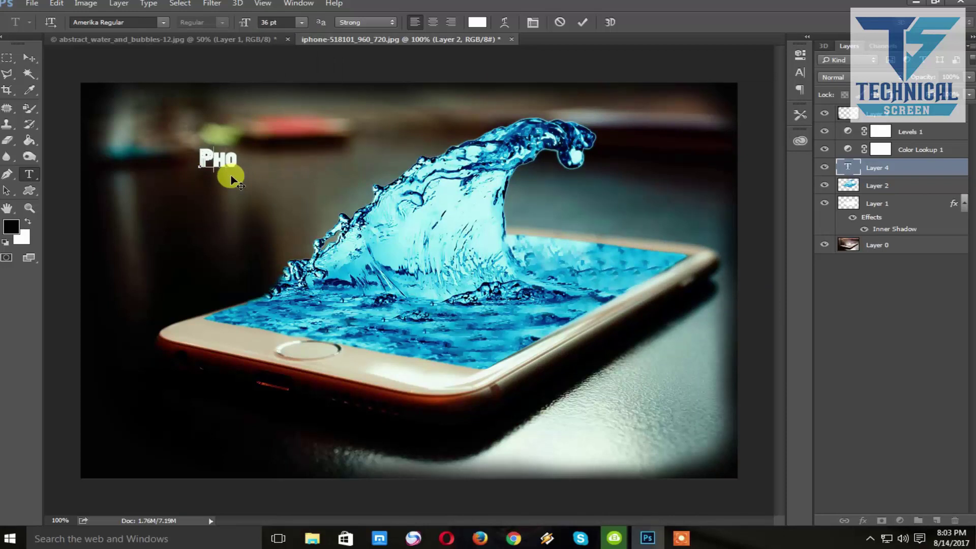
pyautogui.press('Delete')
pyautogui.press('Delete')
pyautogui.press('BackSpace')
pyautogui.click(162, 23)
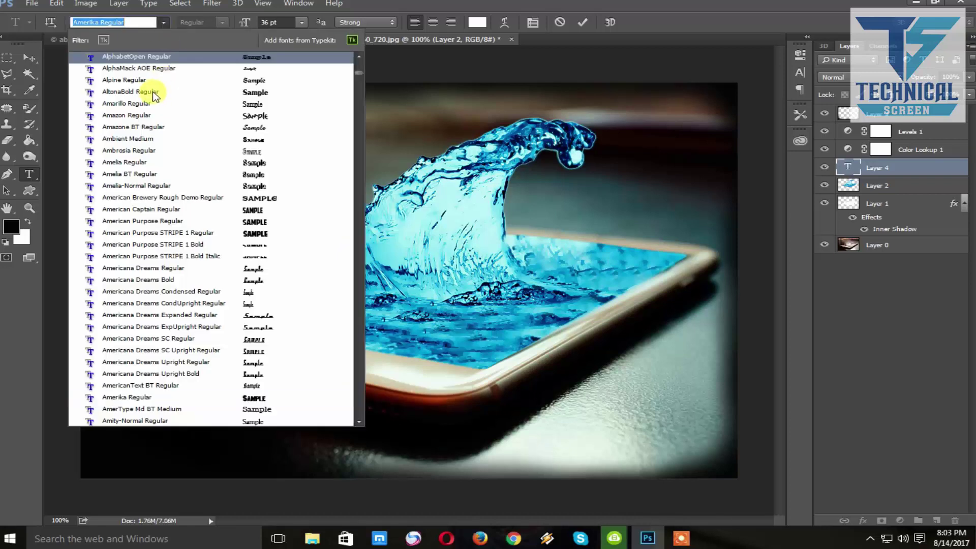
pyautogui.click(152, 92)
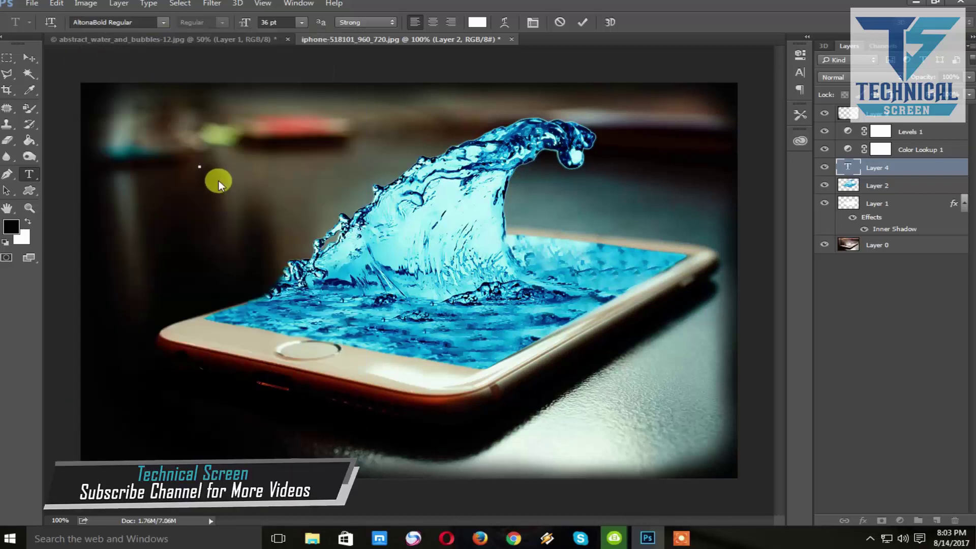
pyautogui.write('Photos')
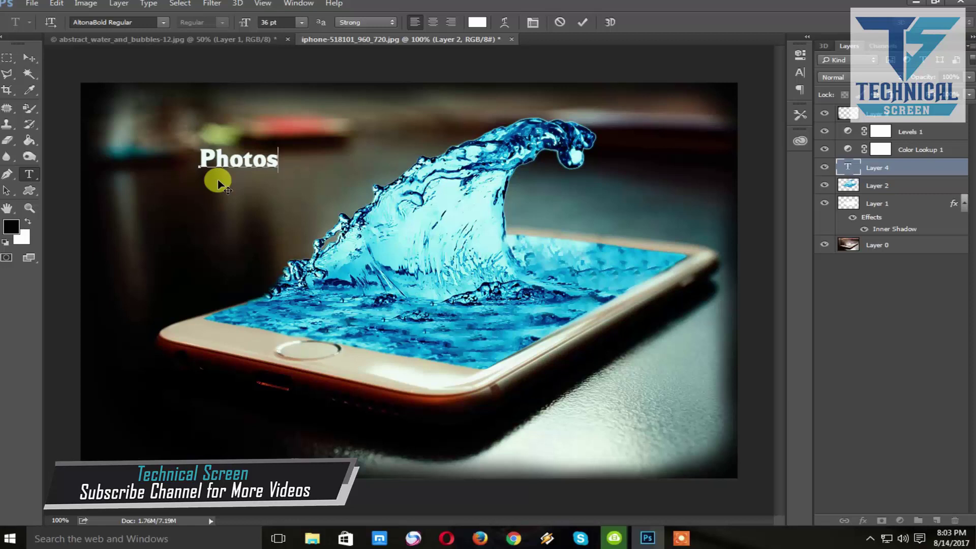
pyautogui.write('op')
pyautogui.press('BackSpace')
pyautogui.press('BackSpace')
pyautogui.press('BackSpace')
pyautogui.write('shop W')
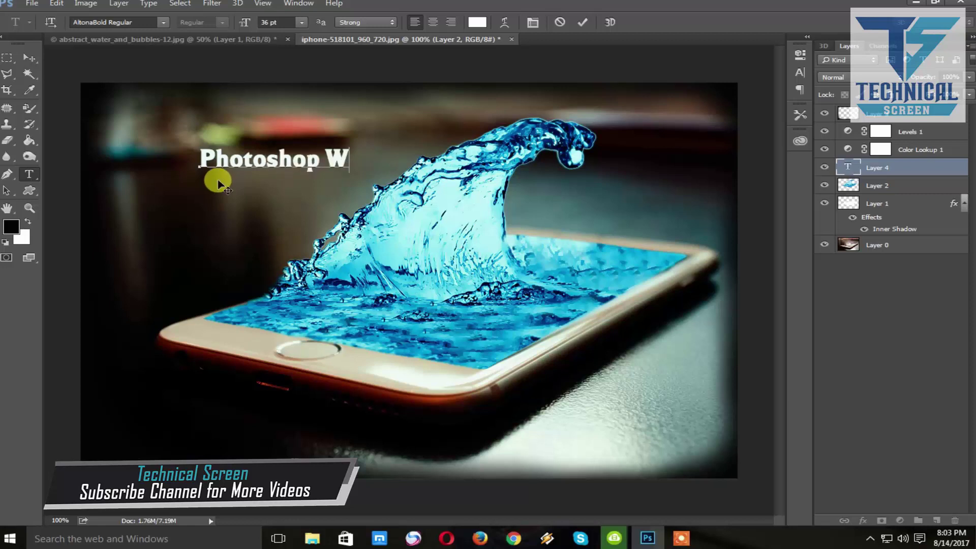
pyautogui.write('ater')
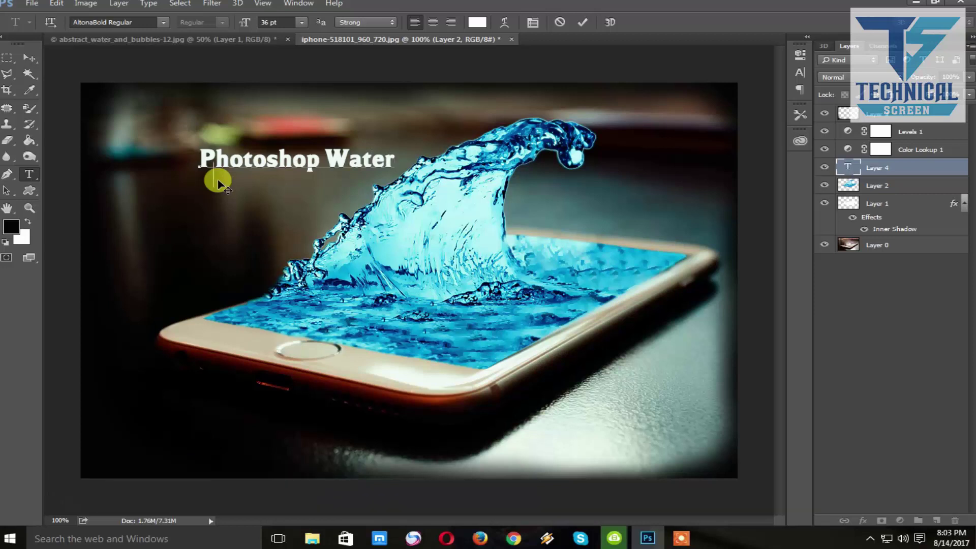
pyautogui.write(' Effects')
pyautogui.write(' Tut')
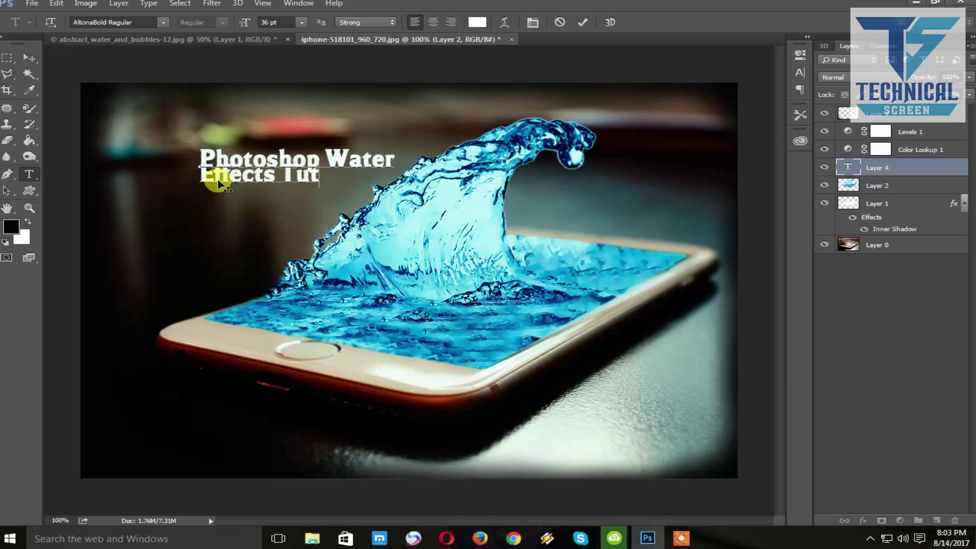
pyautogui.write('orials')
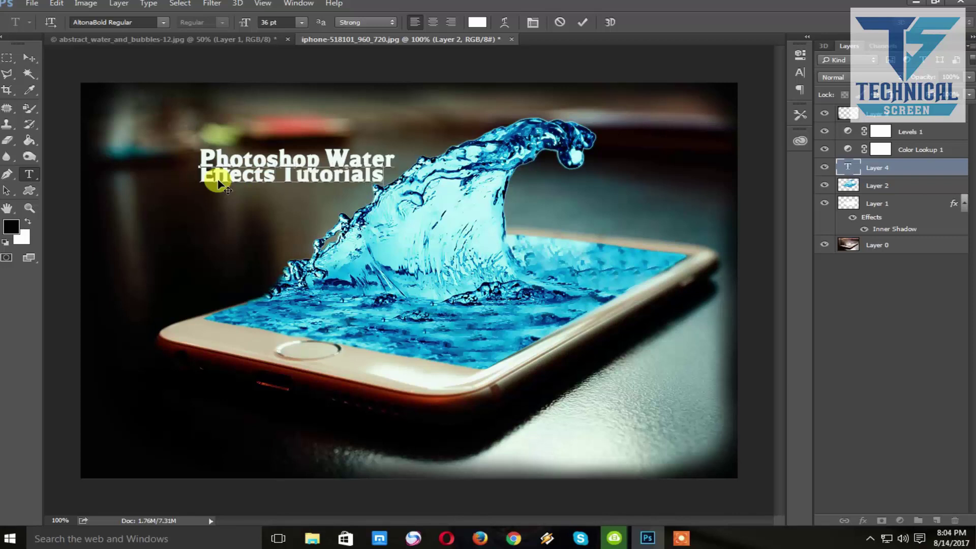
# Commit the title text and move it further left
pyautogui.click(33, 56)
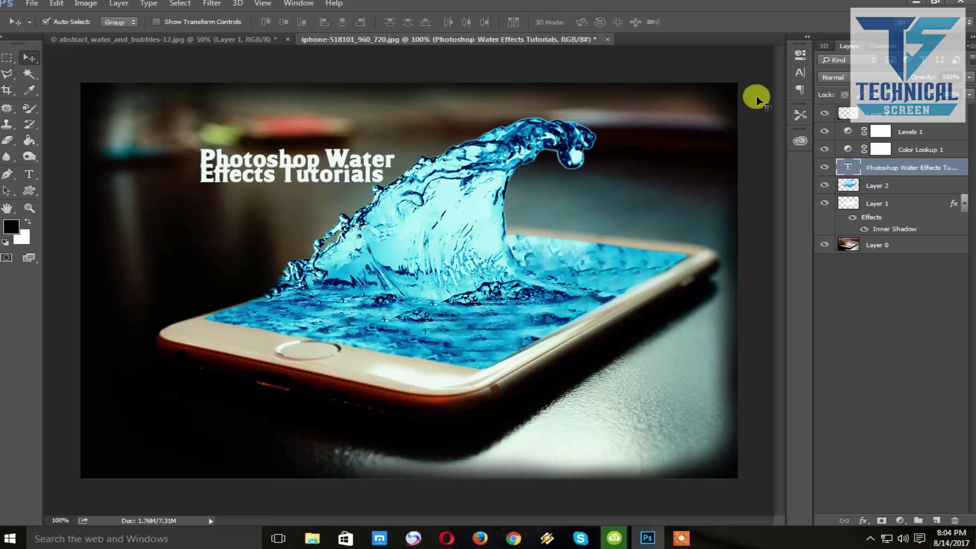
pyautogui.click(801, 73)
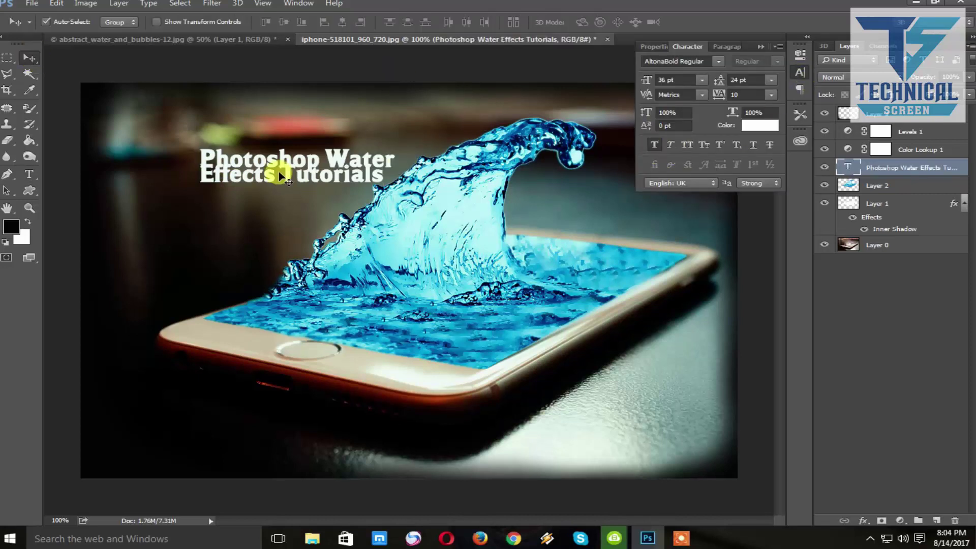
pyautogui.moveTo(346, 172); pyautogui.dragTo(300, 158)
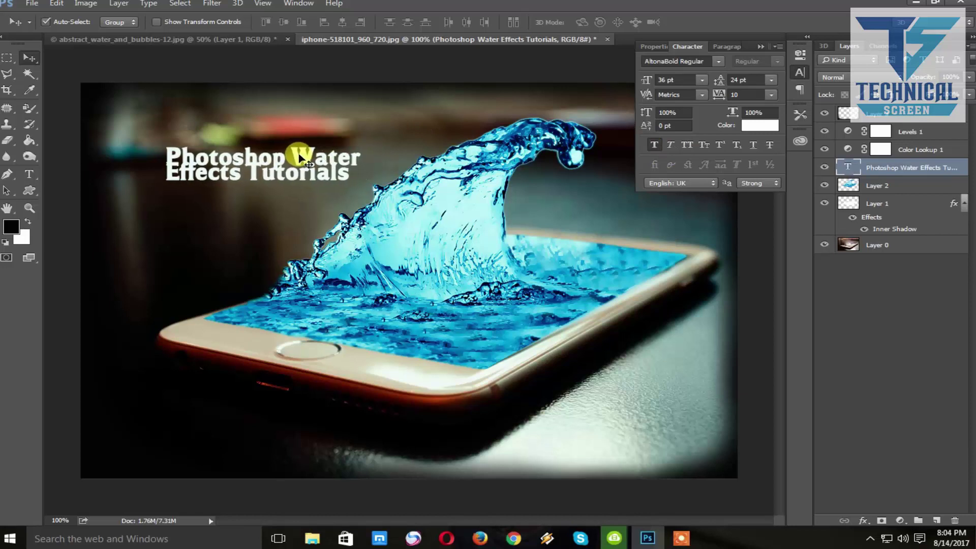
# Set the title's tracking to 0 and leading to Auto, keeping the AltonaBold Regular font
pyautogui.click(771, 94)
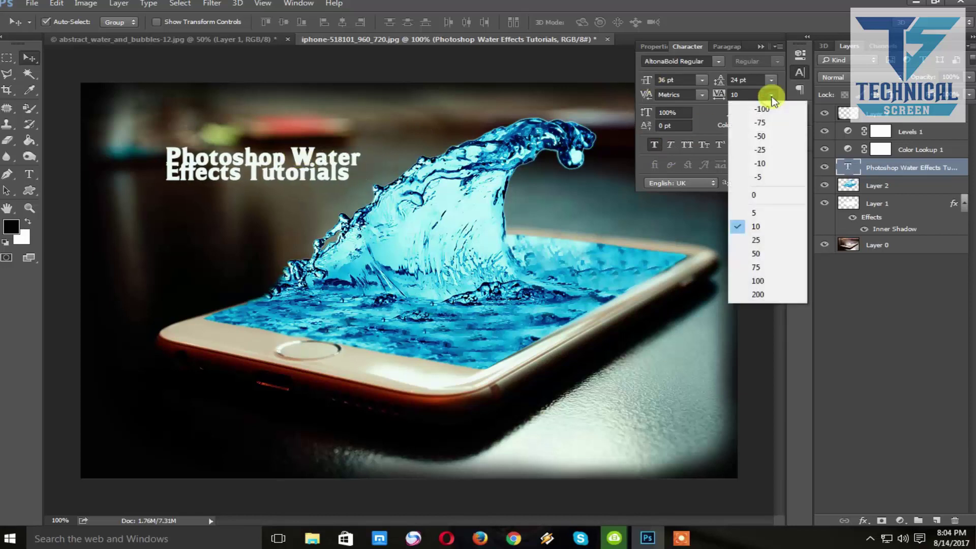
pyautogui.click(756, 194)
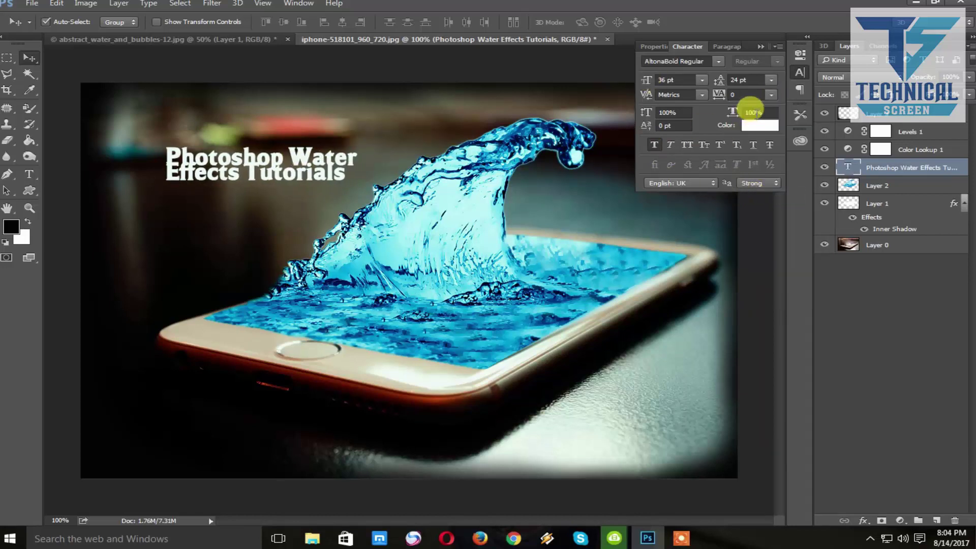
pyautogui.click(777, 82)
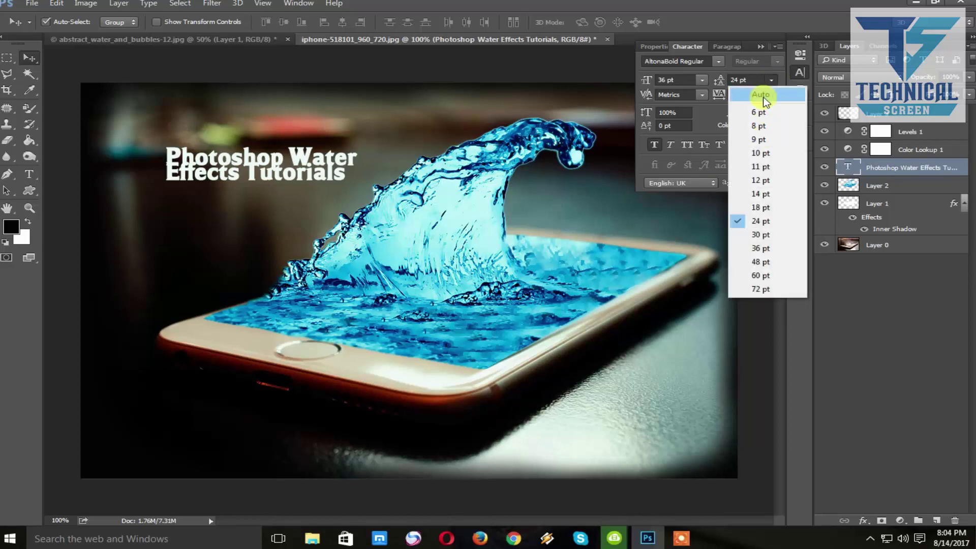
pyautogui.click(760, 93)
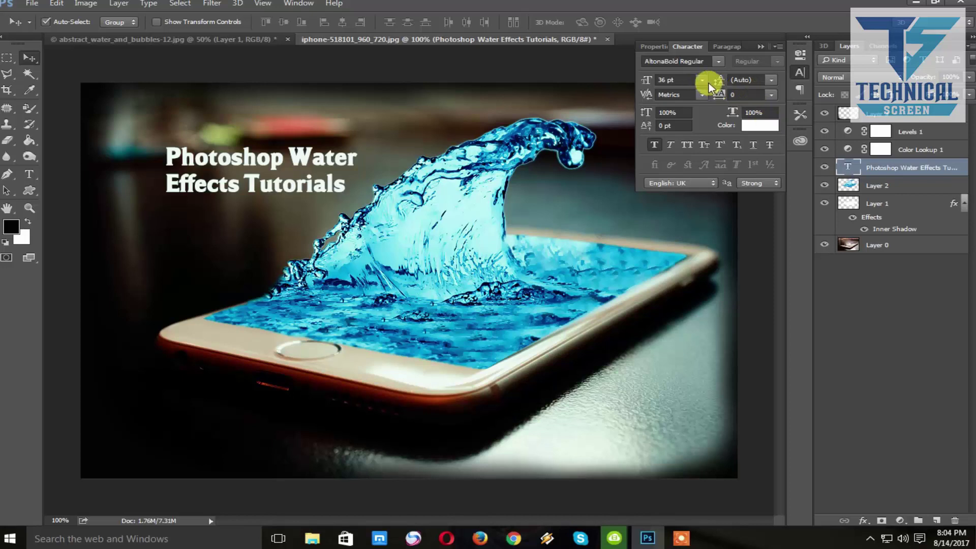
pyautogui.click(707, 62)
pyautogui.click(718, 62)
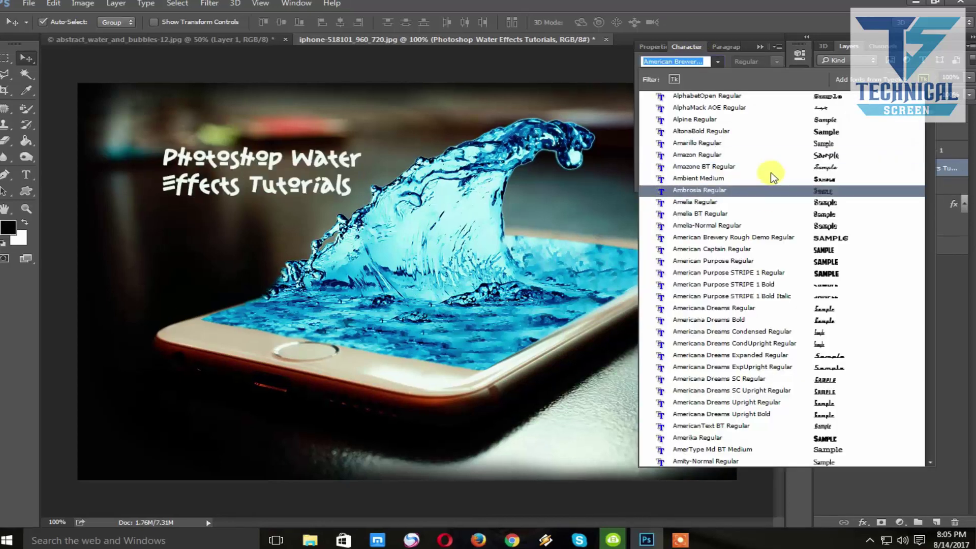
pyautogui.click(784, 133)
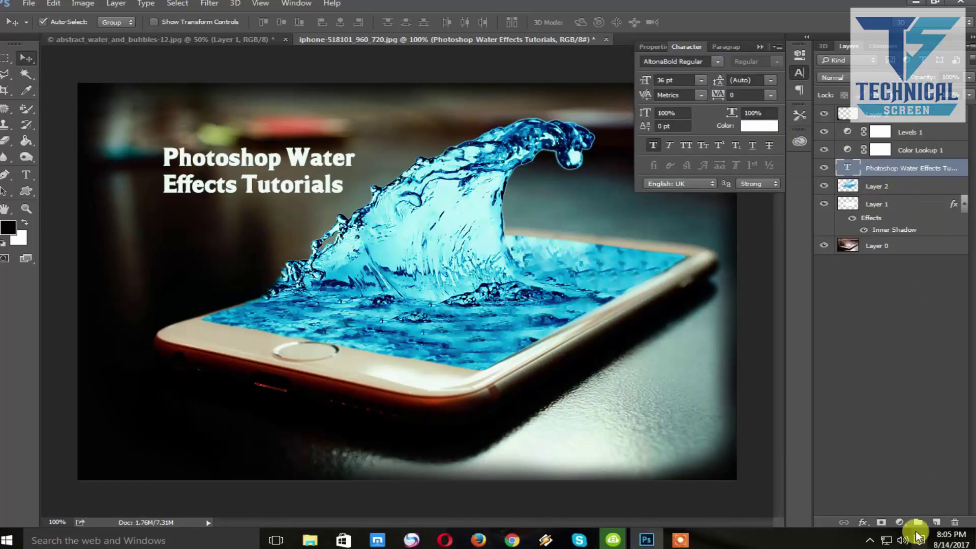
# Open the headline's layer style settings and close them without changes
pyautogui.click(863, 522)
pyautogui.click(915, 371)
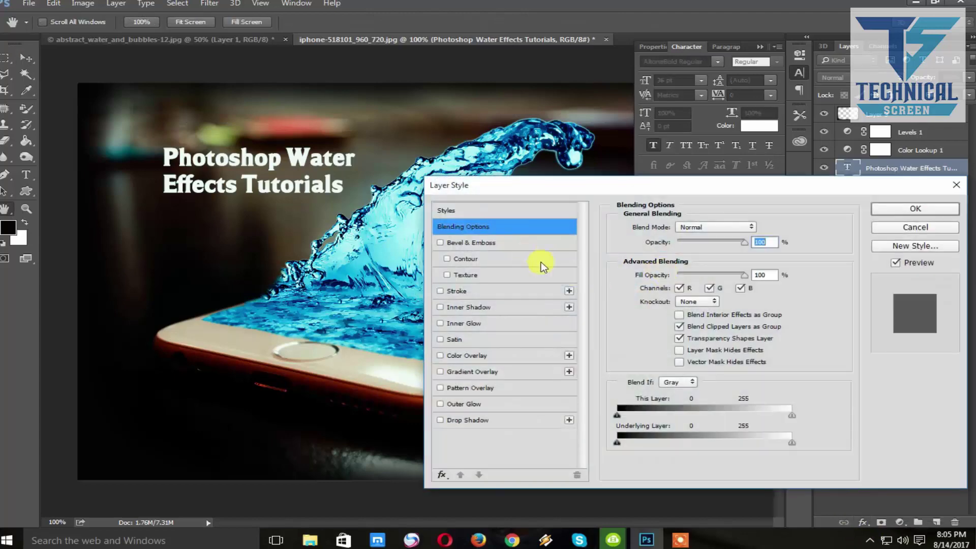
pyautogui.click(915, 227)
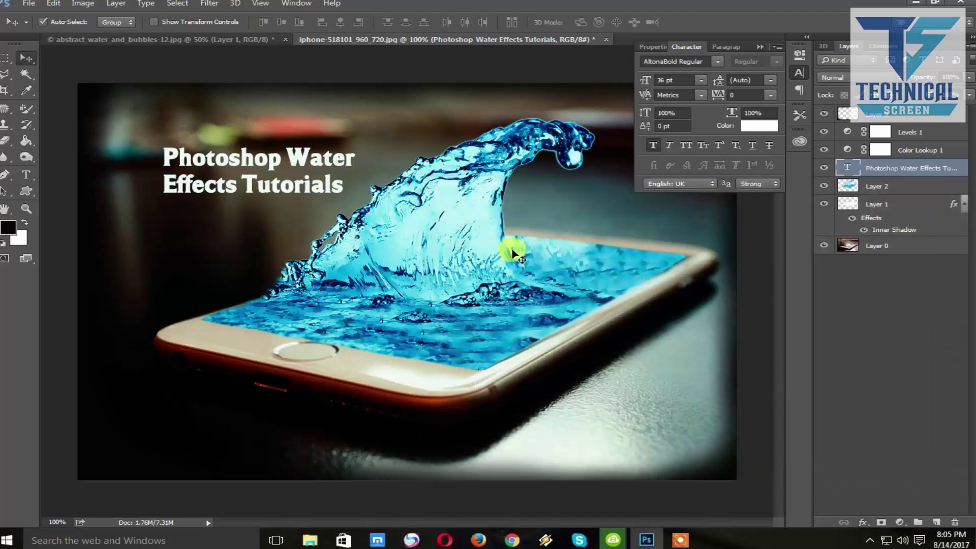
# Fill the headline with colours sampled from the wave, ending on light cyan from its base
pyautogui.press('i')
pyautogui.click(387, 199)
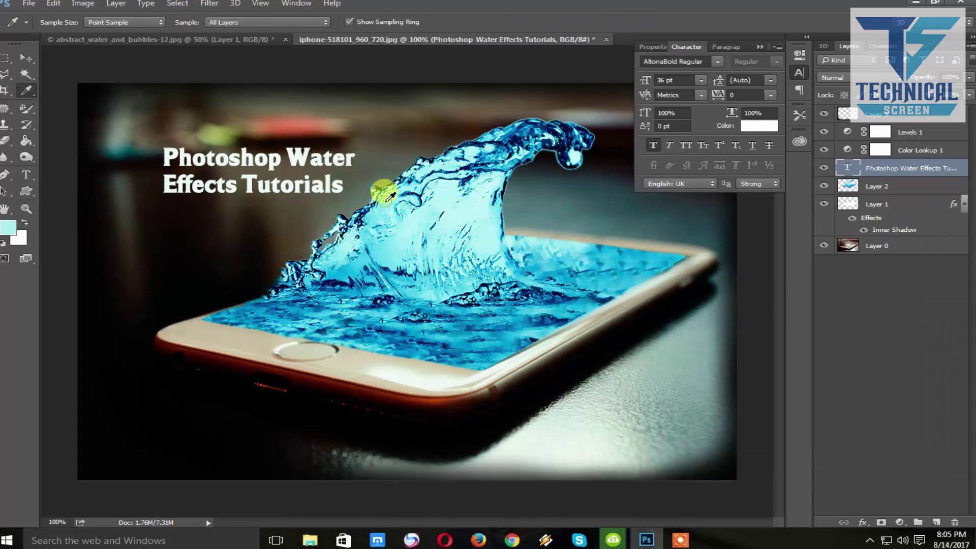
pyautogui.hotkey('alt', 'BackSpace')
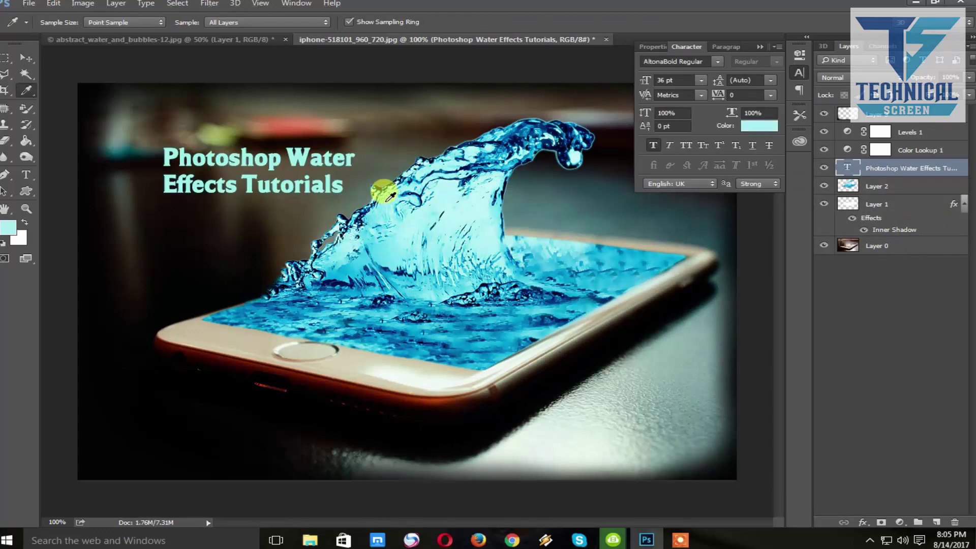
pyautogui.click(362, 206)
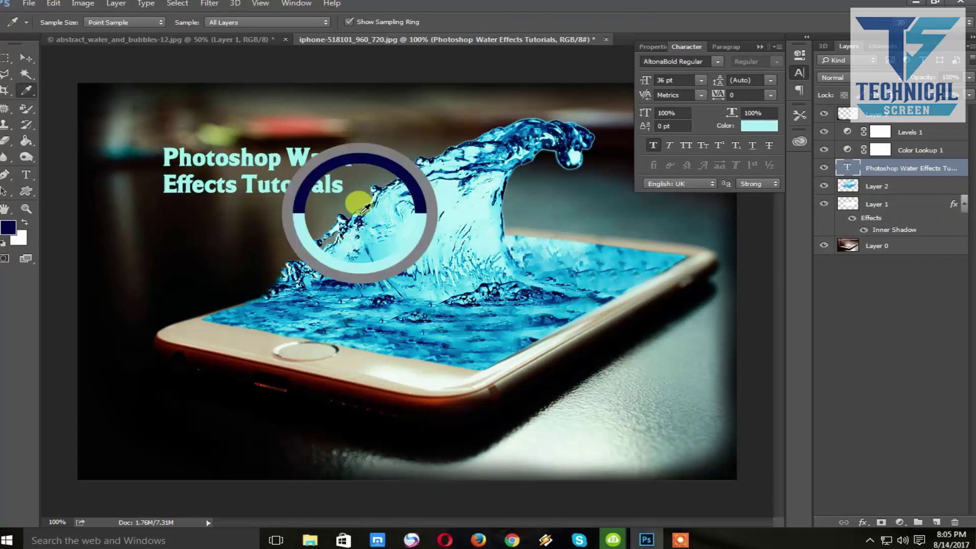
pyautogui.hotkey('alt', 'BackSpace')
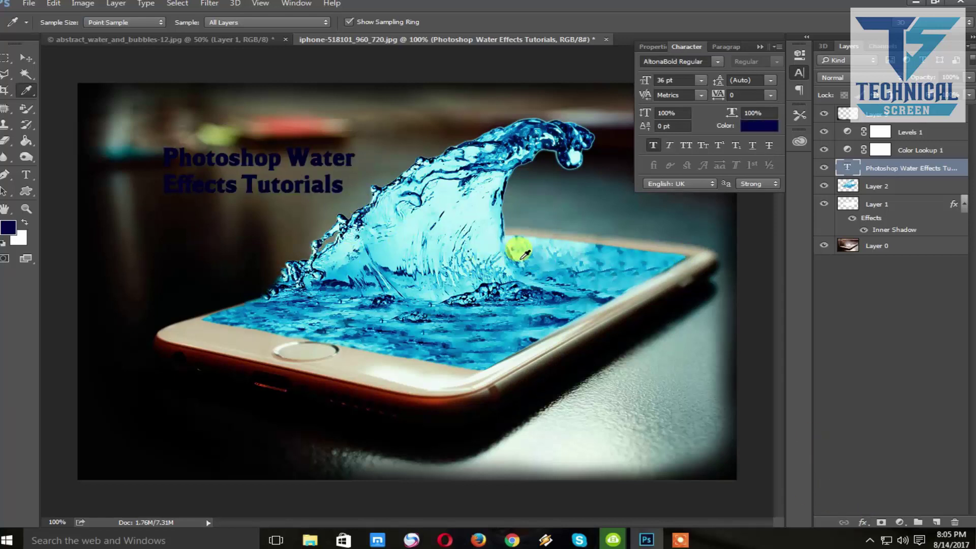
pyautogui.click(534, 254)
pyautogui.hotkey('alt', 'BackSpace')
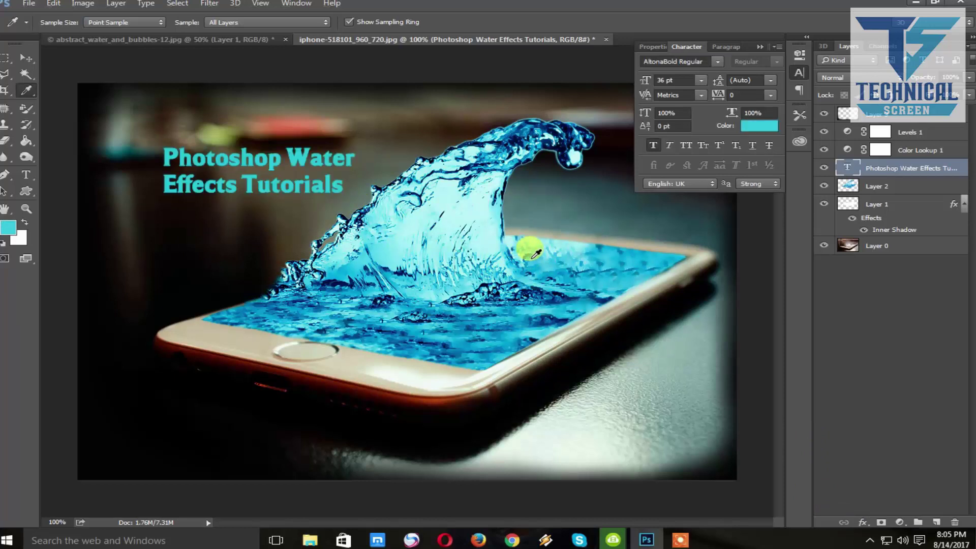
# Apply the cyan preset from the Styles swatches to the headline and confirm the layer style
pyautogui.click(864, 524)
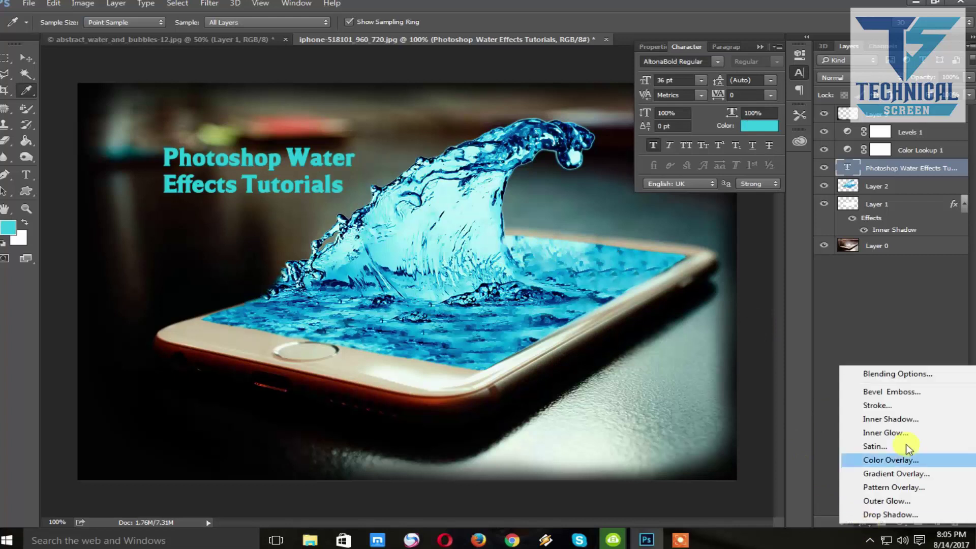
pyautogui.click(900, 393)
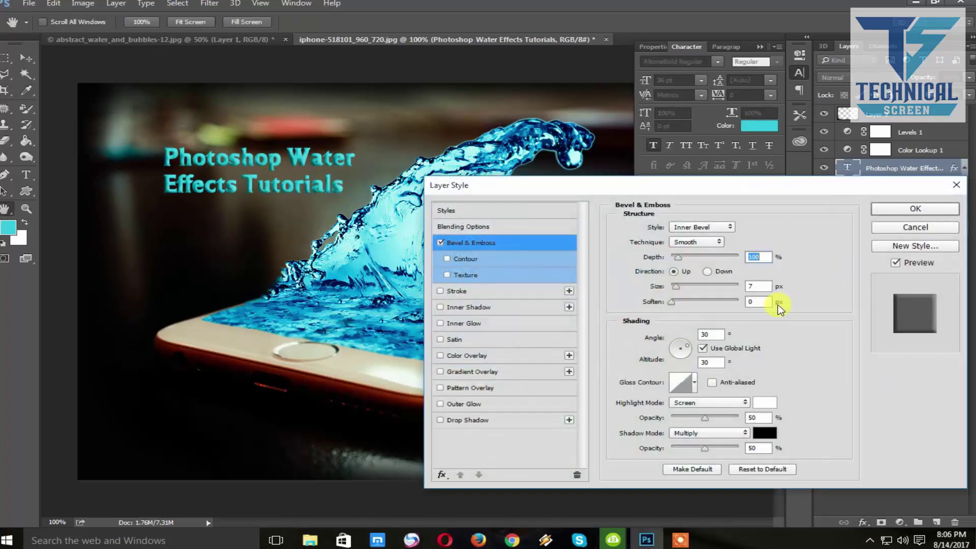
pyautogui.click(470, 210)
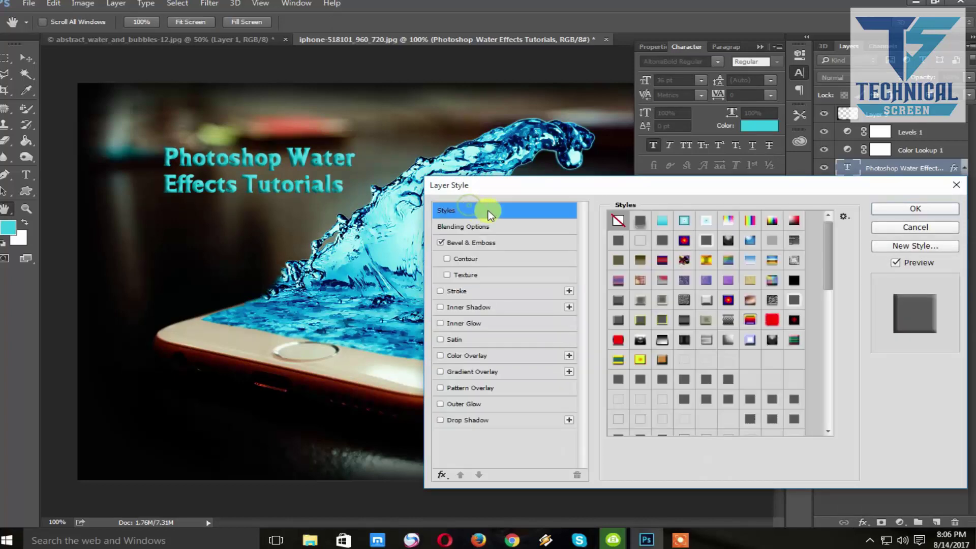
pyautogui.click(682, 221)
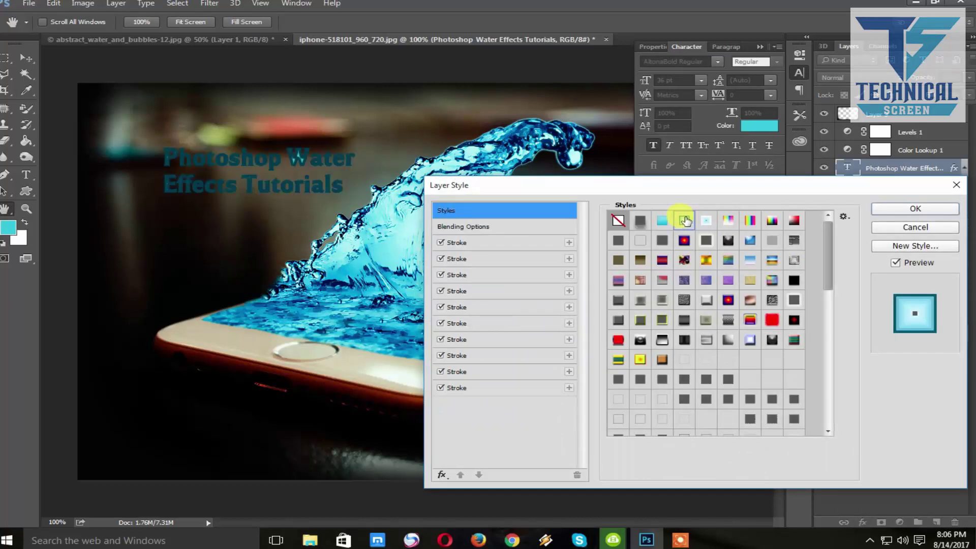
pyautogui.click(663, 222)
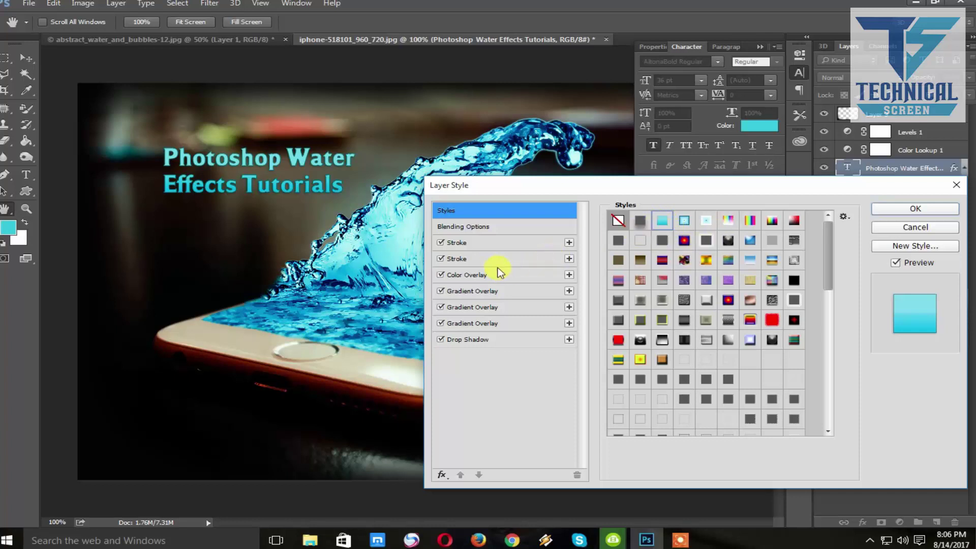
pyautogui.click(892, 210)
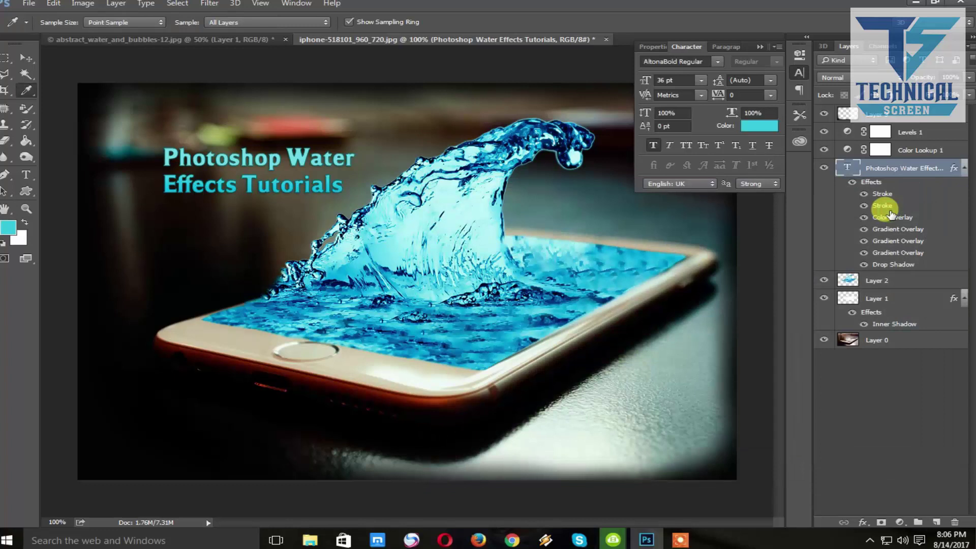
# Add an Inner Glow to the headline at 100% opacity
pyautogui.click(864, 524)
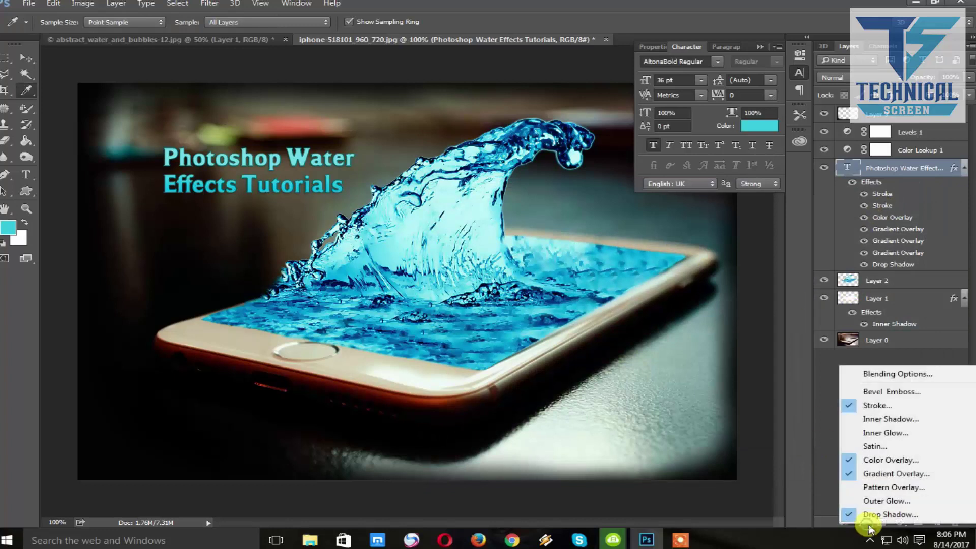
pyautogui.click(875, 433)
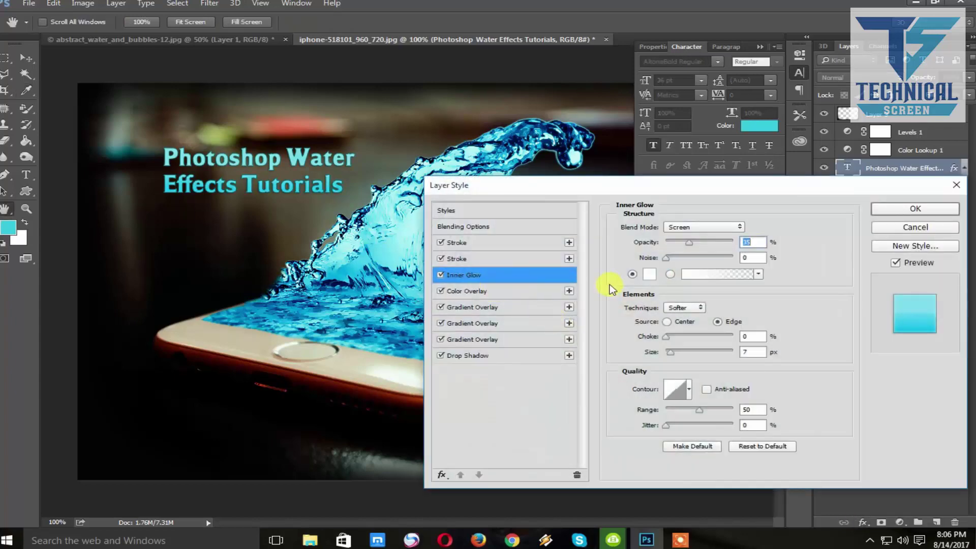
pyautogui.moveTo(680, 242); pyautogui.dragTo(735, 242)
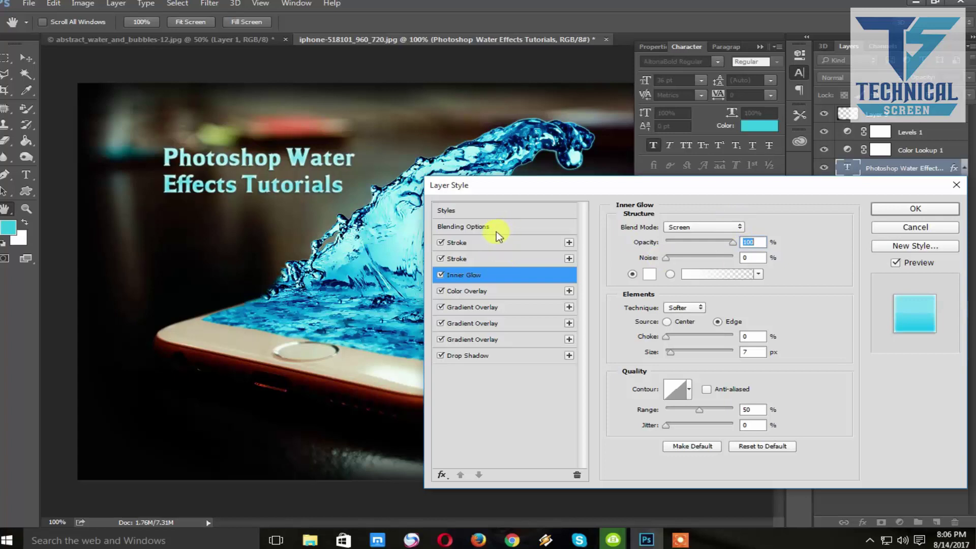
# Compare the Color Overlay on and off, then set its opacity to 44%
pyautogui.click(441, 291)
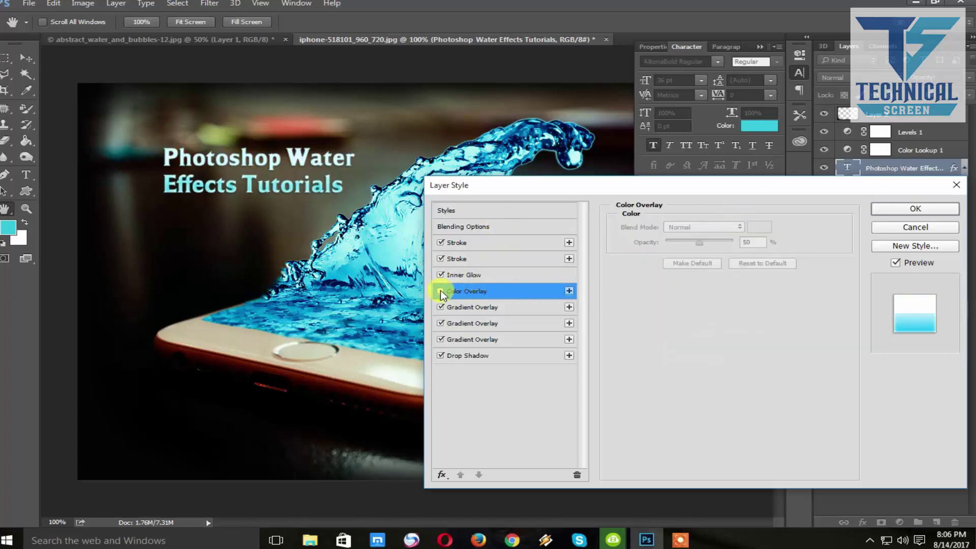
pyautogui.click(441, 292)
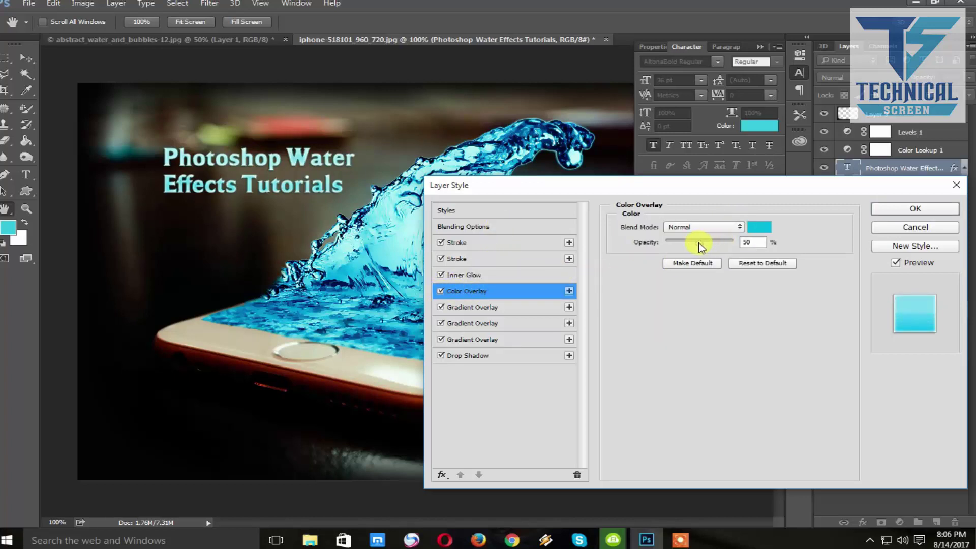
pyautogui.moveTo(699, 243); pyautogui.dragTo(713, 245)
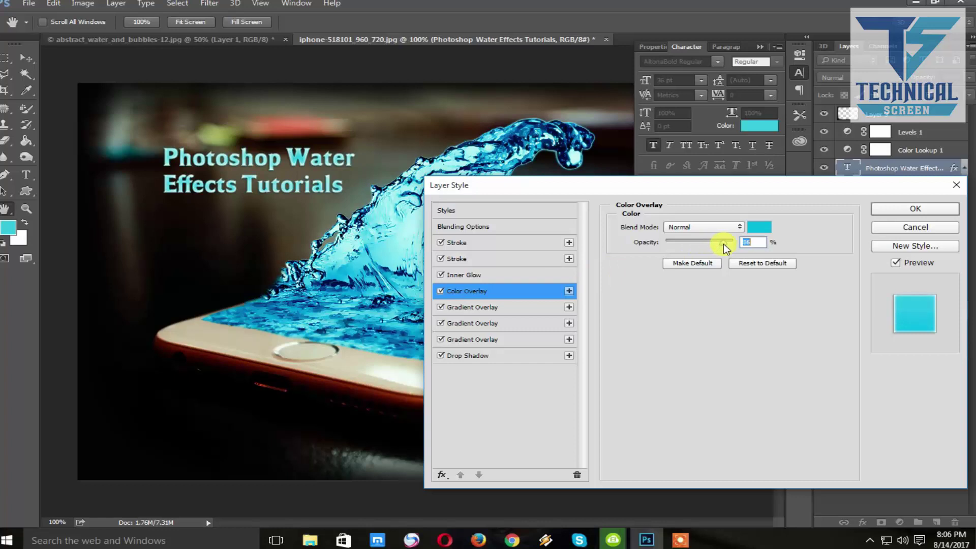
pyautogui.moveTo(724, 243)
pyautogui.mouseDown()
pyautogui.moveTo(695, 244)
pyautogui.moveTo(707, 246)
pyautogui.mouseUp()
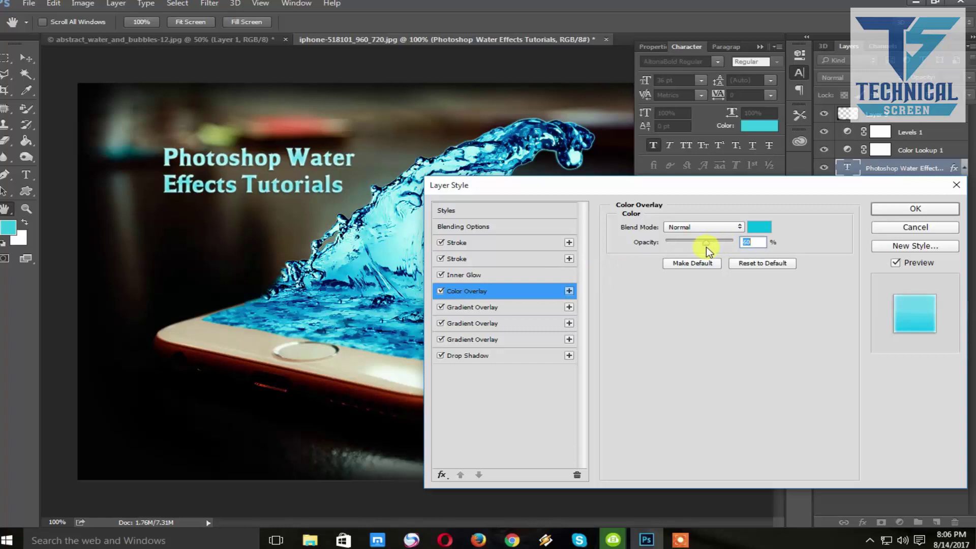
pyautogui.click(479, 226)
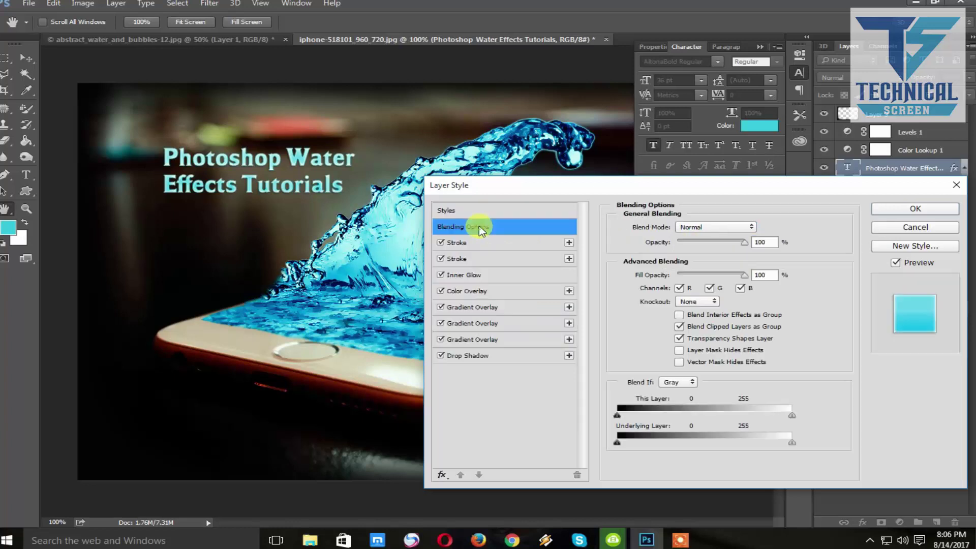
# Toggle the gradient overlays and first stroke off and back on to compare their effect
pyautogui.click(494, 323)
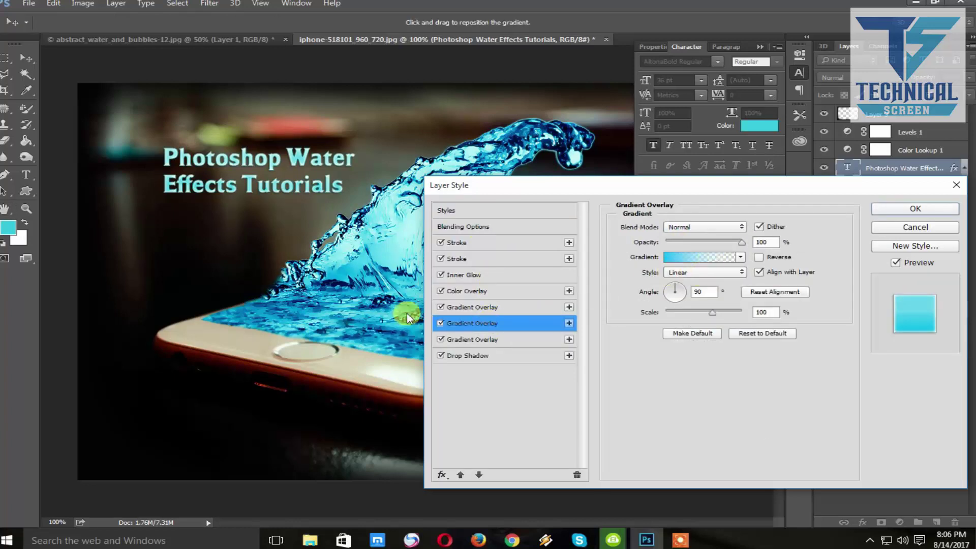
pyautogui.click(440, 324)
pyautogui.click(440, 323)
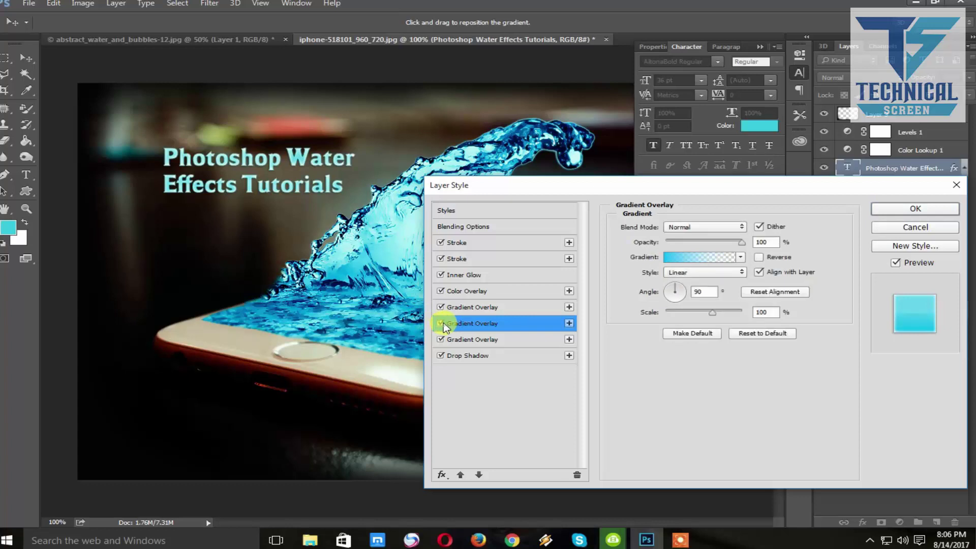
pyautogui.click(447, 340)
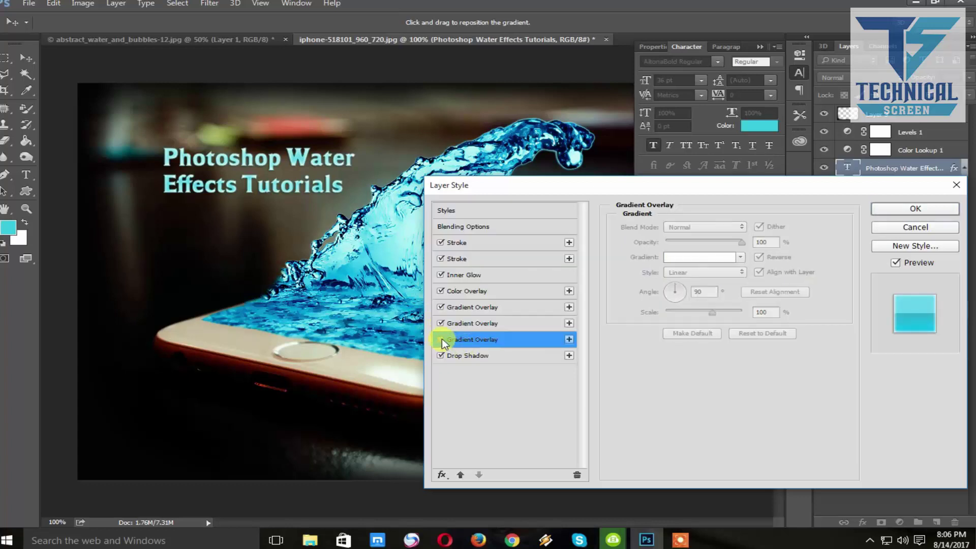
pyautogui.click(440, 340)
pyautogui.click(490, 245)
pyautogui.click(440, 243)
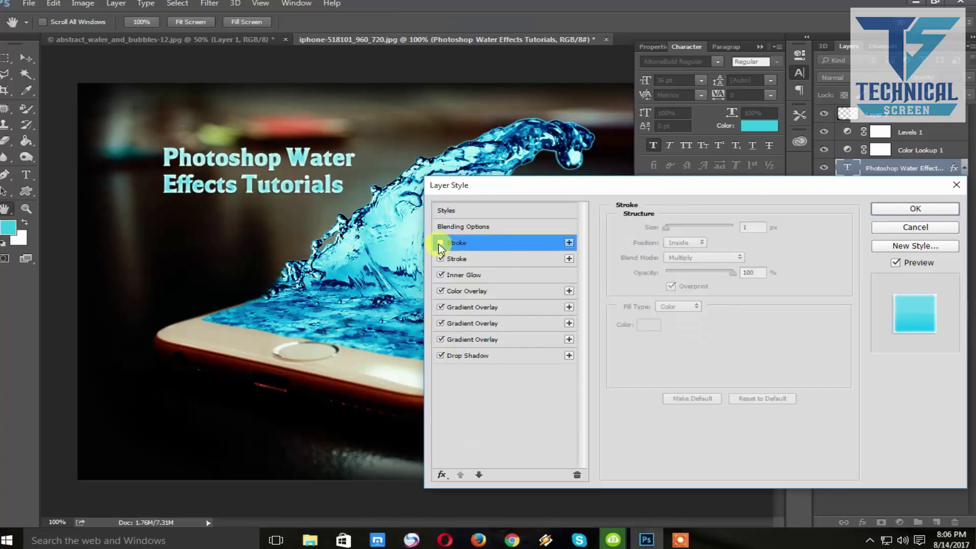
pyautogui.click(440, 243)
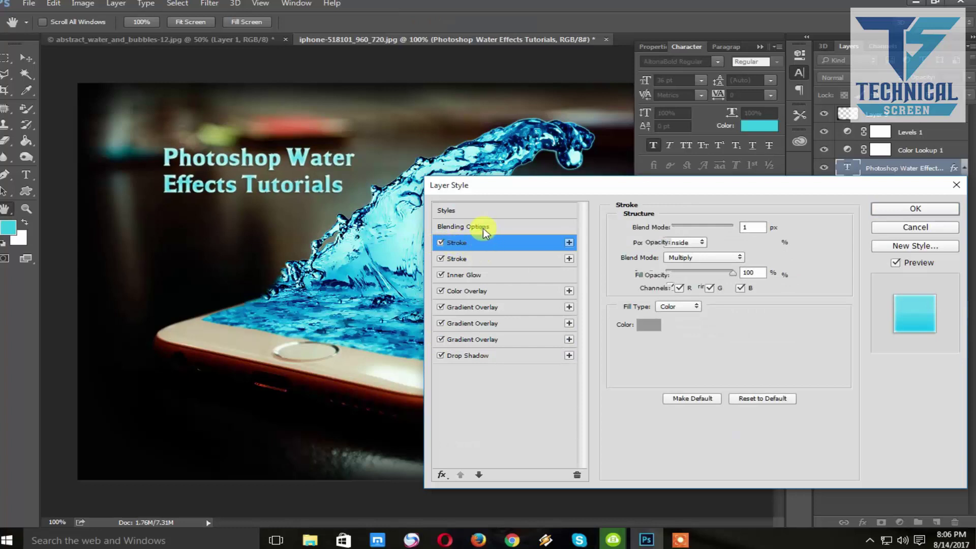
pyautogui.click(483, 228)
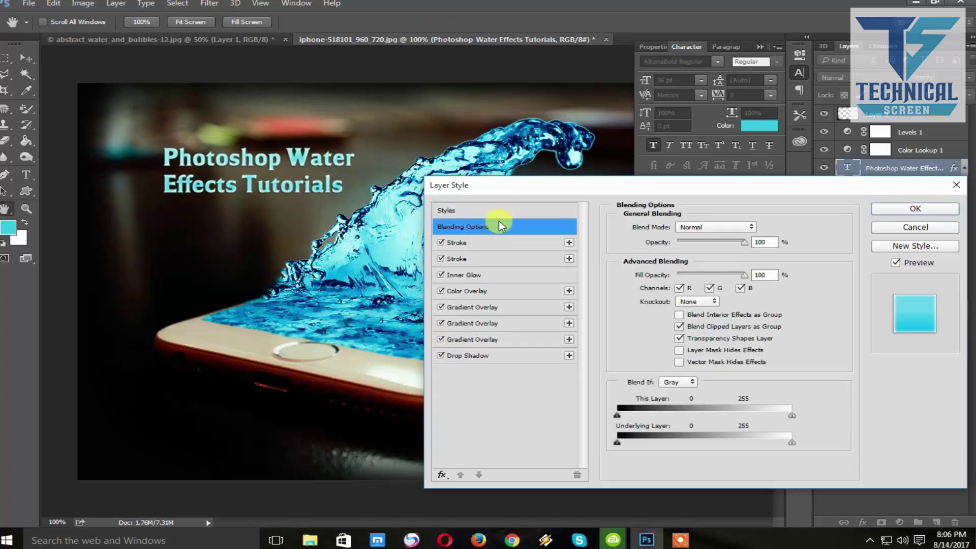
# Try other preset styles, then reapply the cyan preset to the headline
pyautogui.click(497, 211)
pyautogui.click(705, 224)
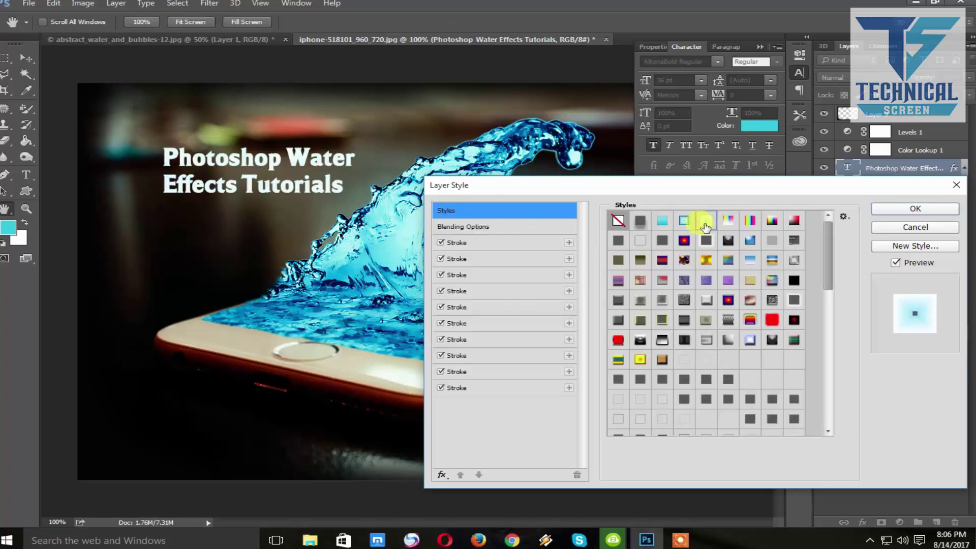
pyautogui.click(685, 222)
pyautogui.click(662, 221)
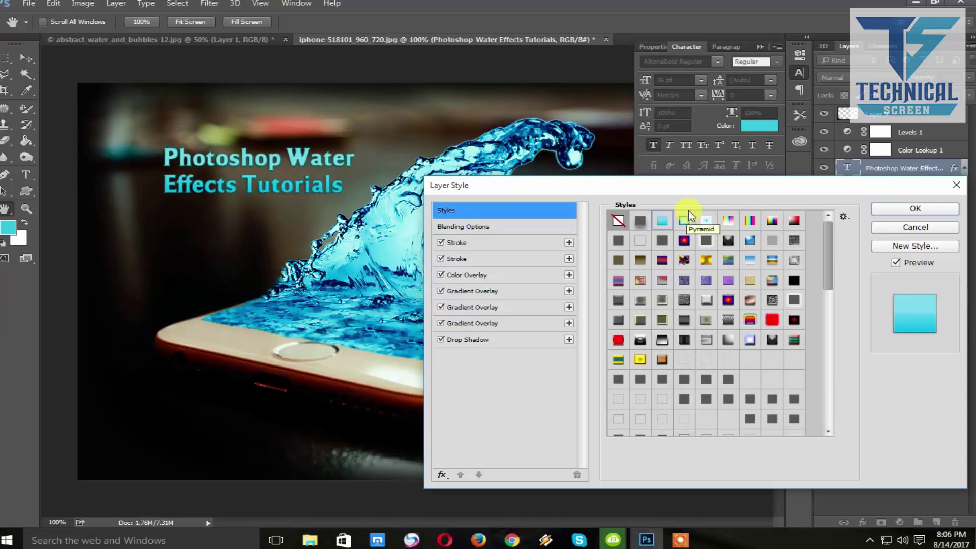
pyautogui.click(915, 209)
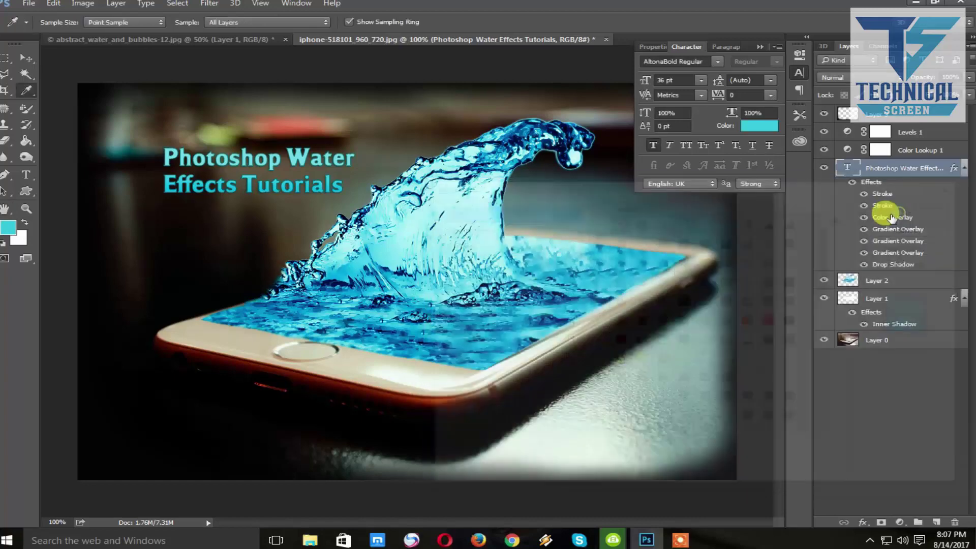
pyautogui.click(684, 541)
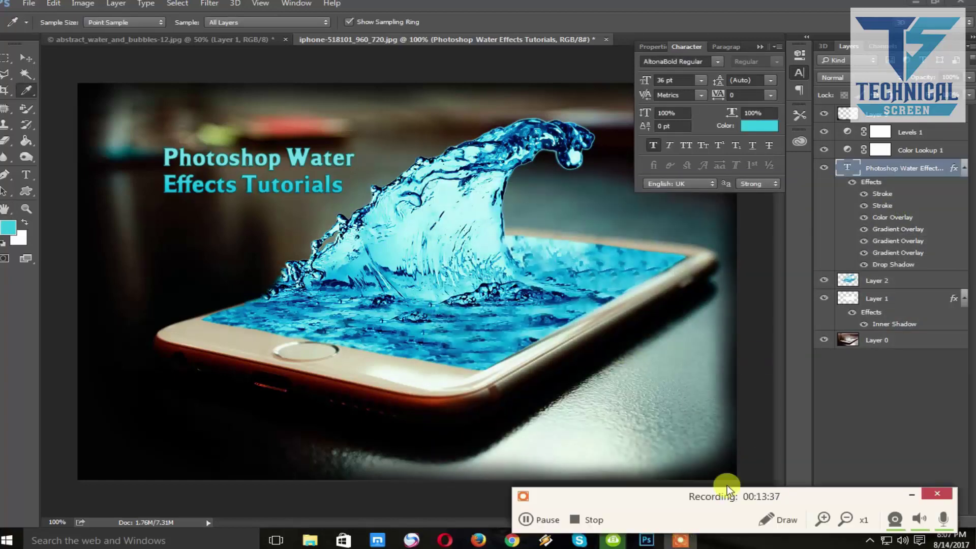